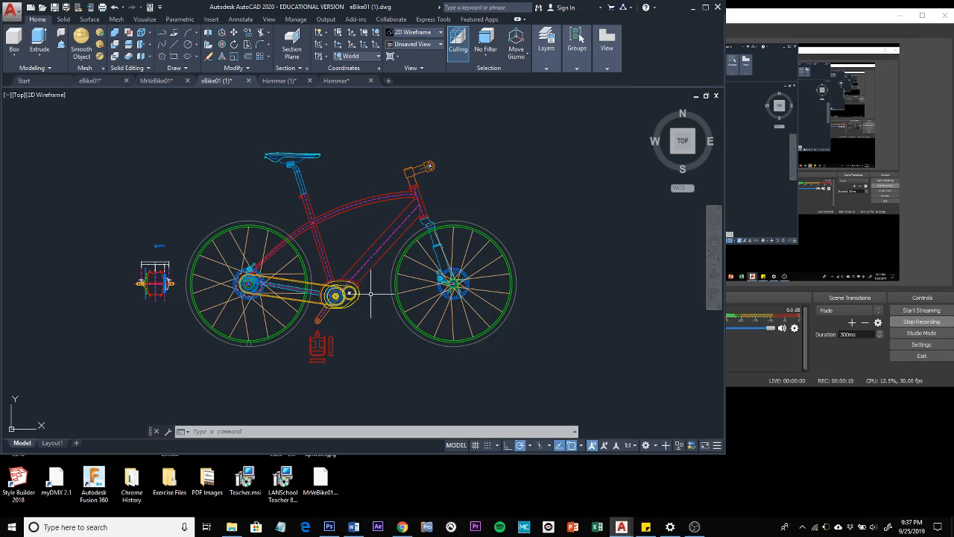
- Create a new layer named 3D Frame in the layer properties
shift+middle_drag(370, 295, 329, 221)
scroll(336, 287, up, 10)
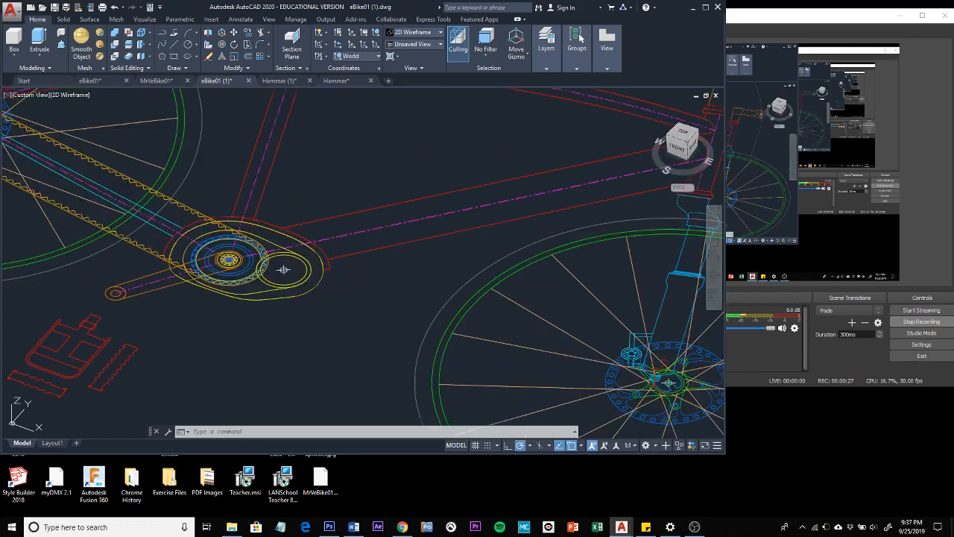
middle_drag(341, 290, 421, 374)
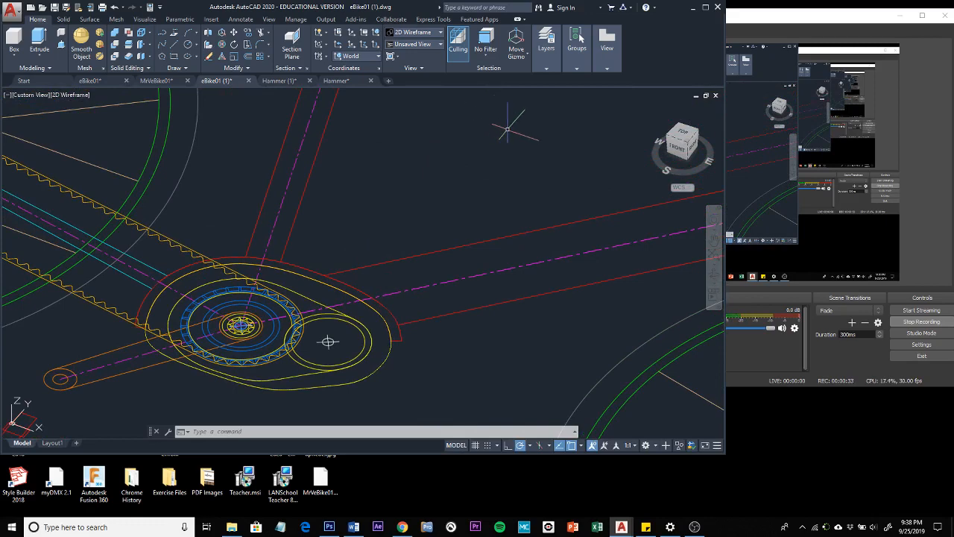
scroll(508, 131, down, 2)
middle_drag(508, 131, 496, 187)
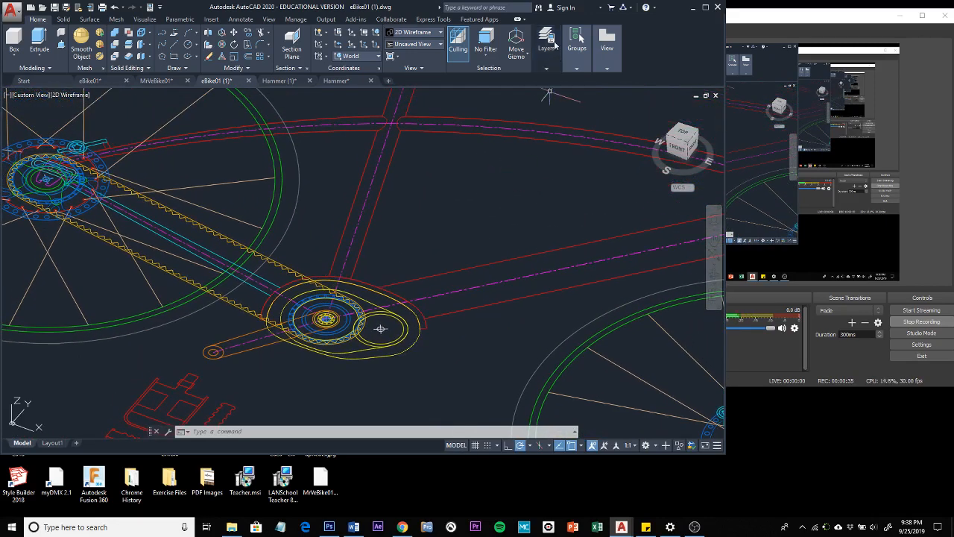
mouse_move(548, 66)
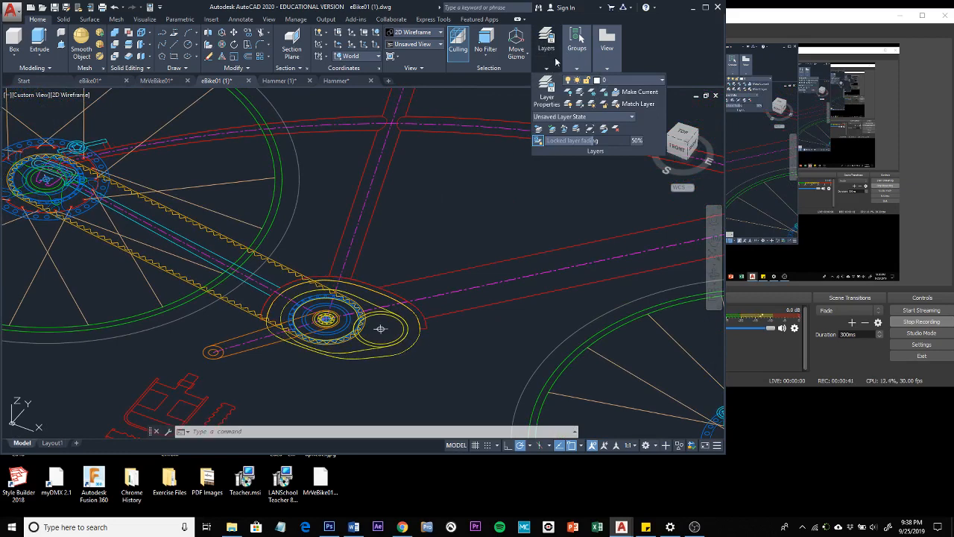
click(547, 104)
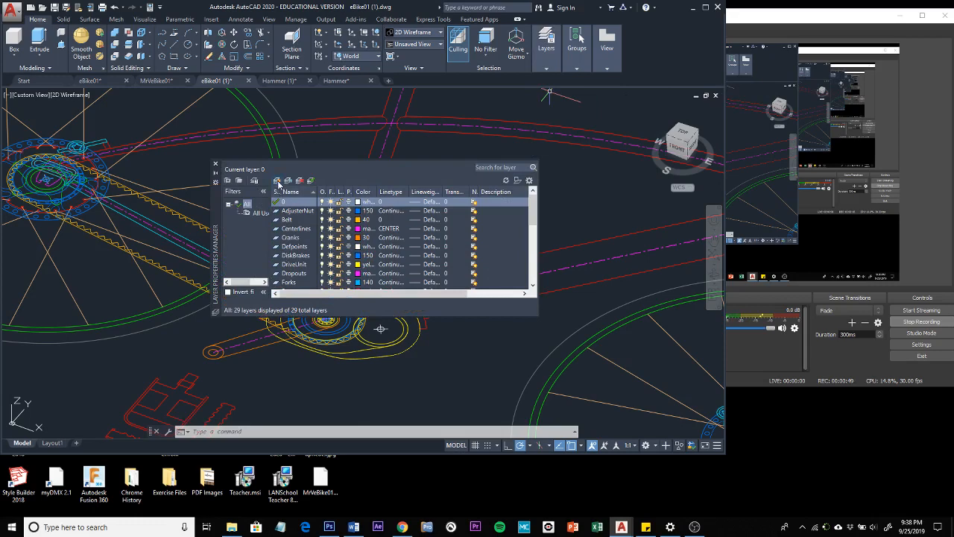
click(276, 182)
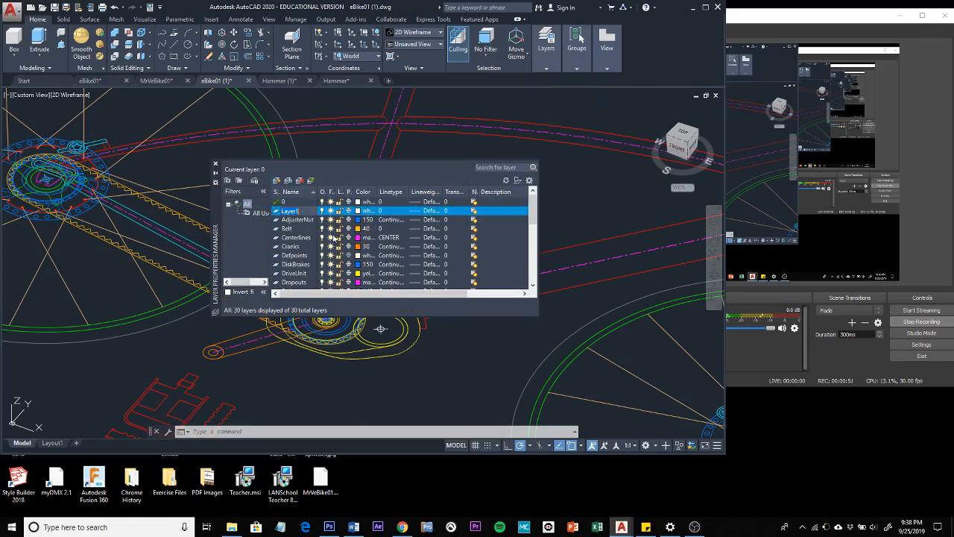
text(3)
key(Return)
key(Return)
key(Return)
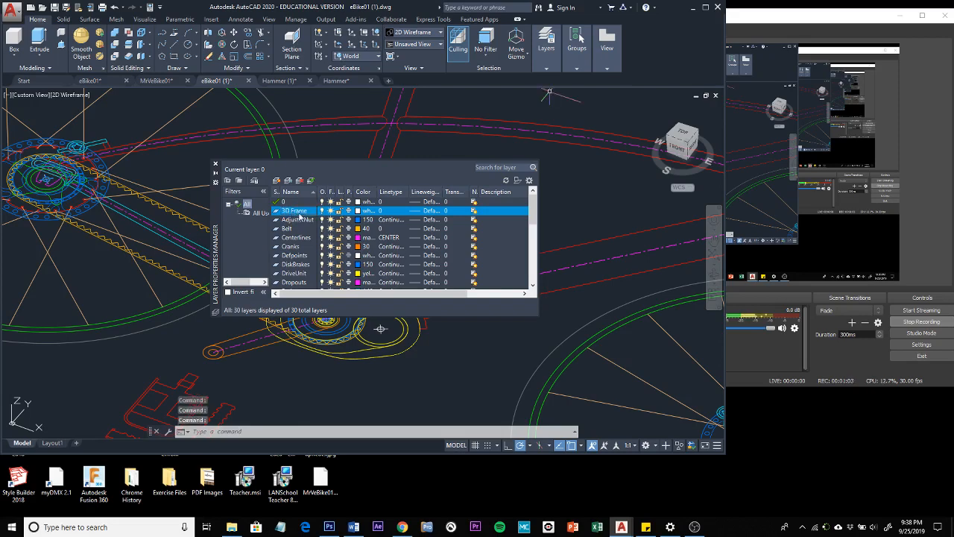
click(295, 221)
click(299, 212)
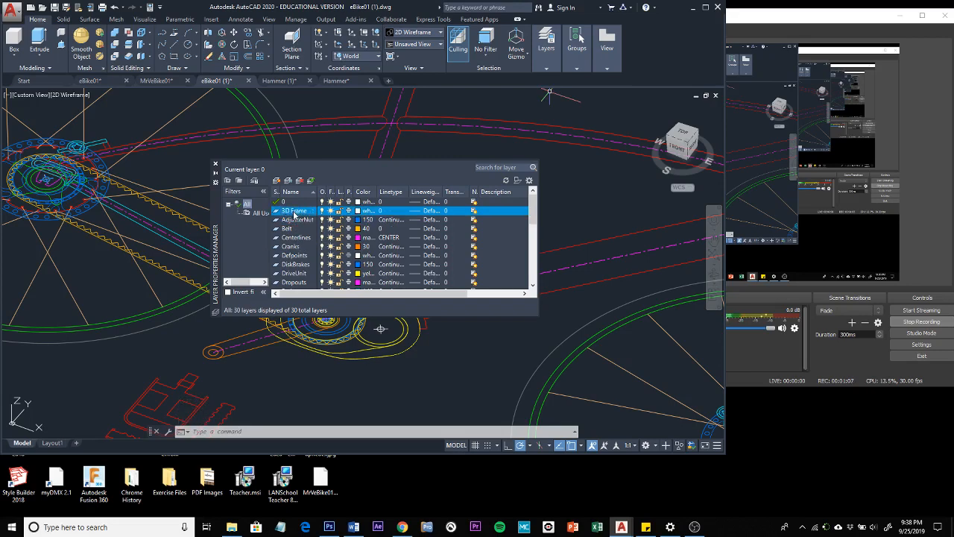
right_click(295, 216)
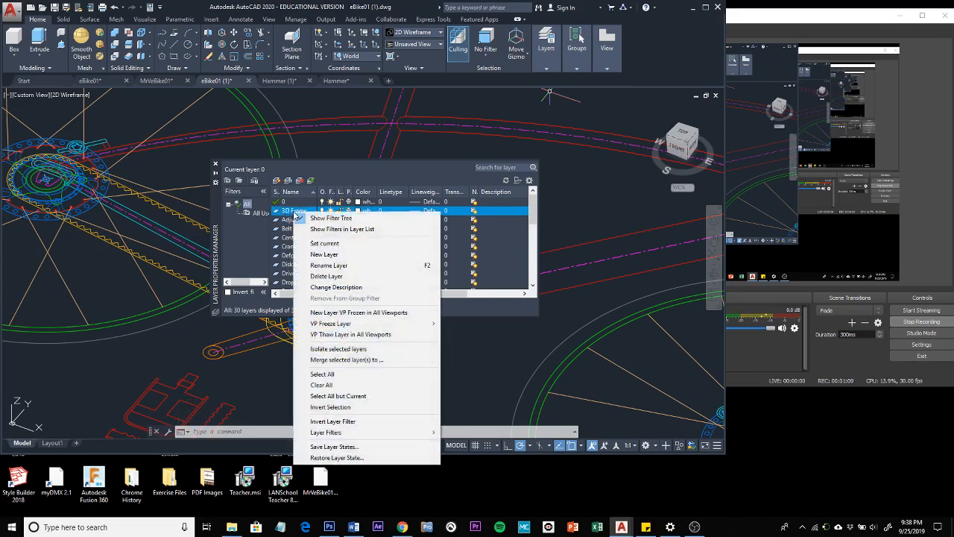
click(339, 270)
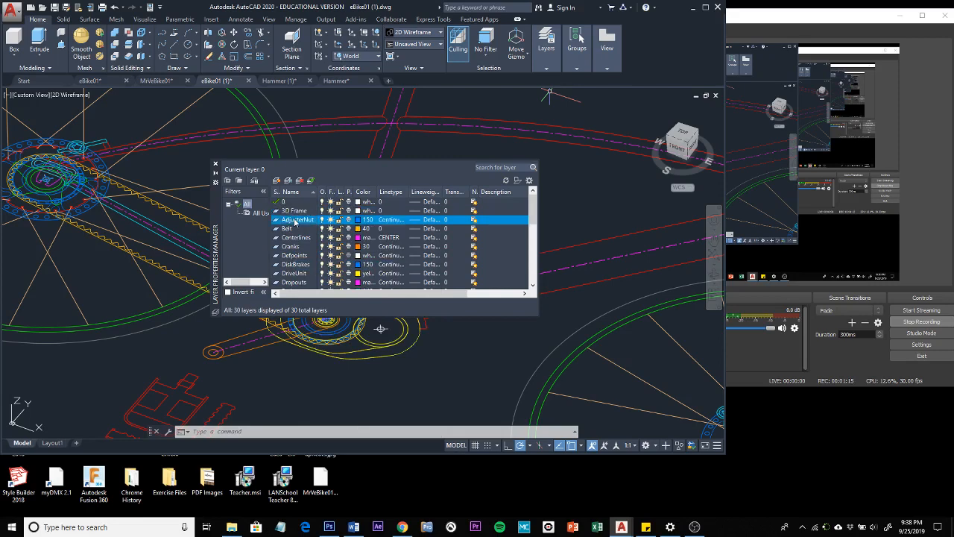
- Set the 3D Frame layer's color to index color 50 and close the layer properties manager
click(360, 211)
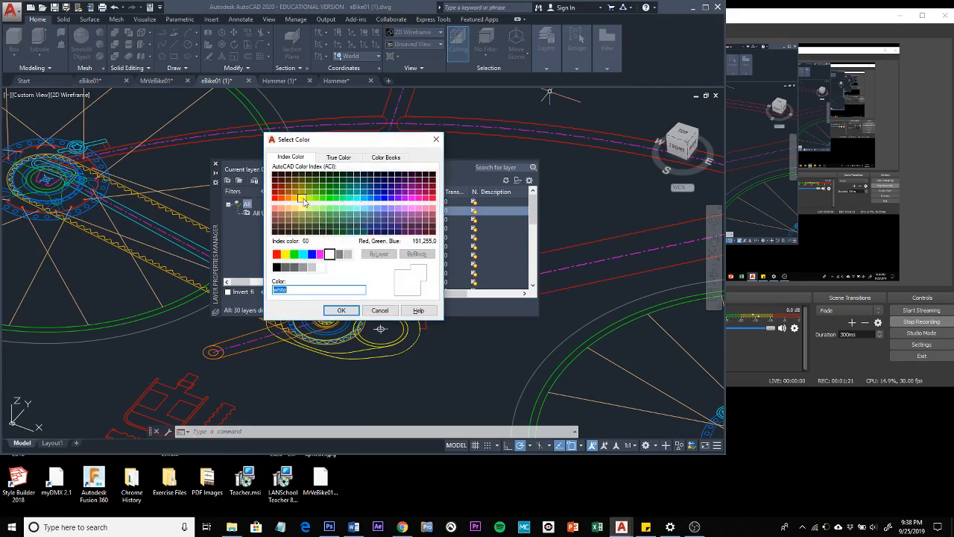
click(303, 199)
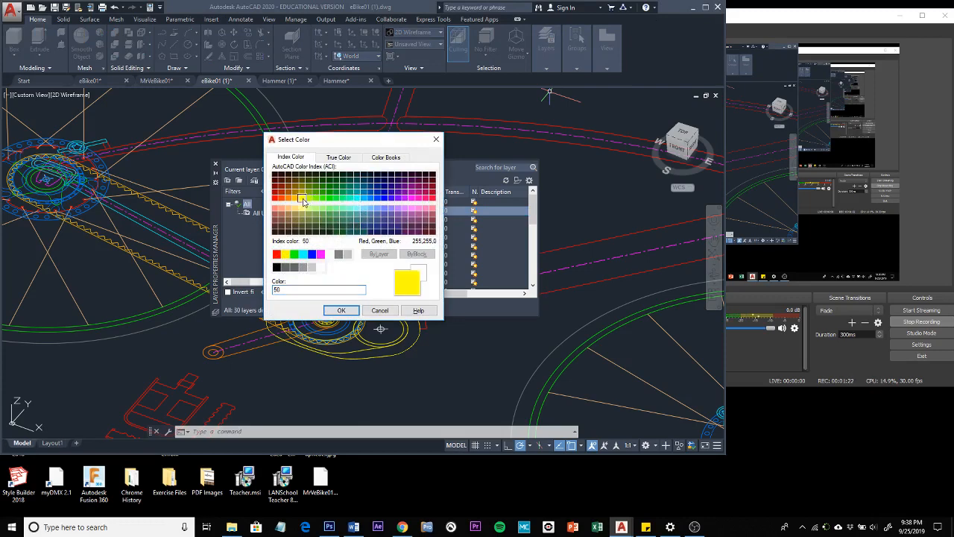
click(338, 311)
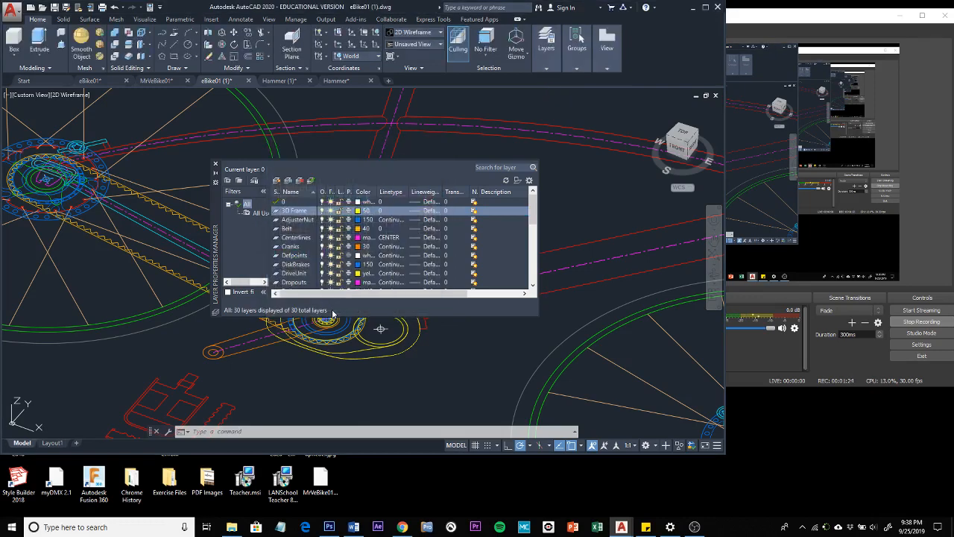
click(216, 164)
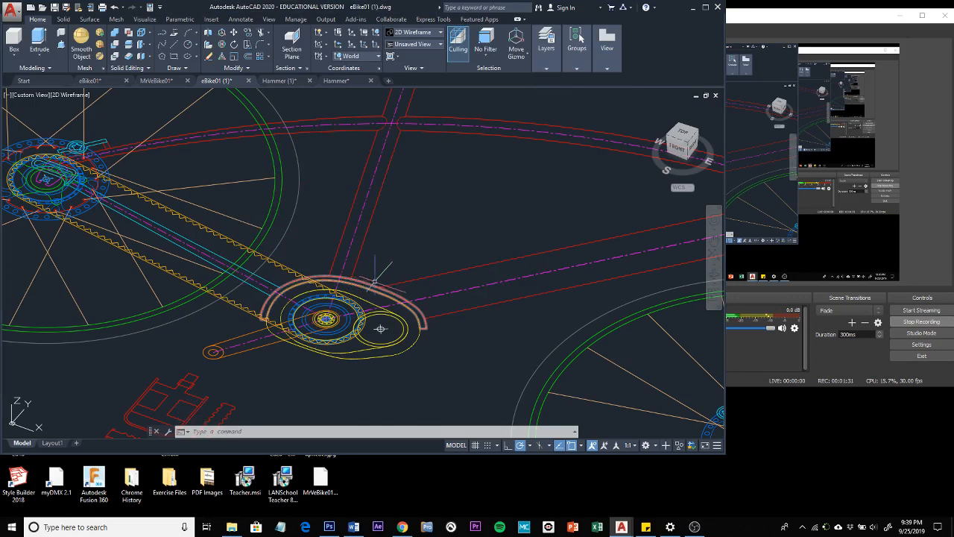
- Move the closed curved frame spline above the drive unit onto the 3D Frame layer and clear the selection
scroll(436, 344, up, 2)
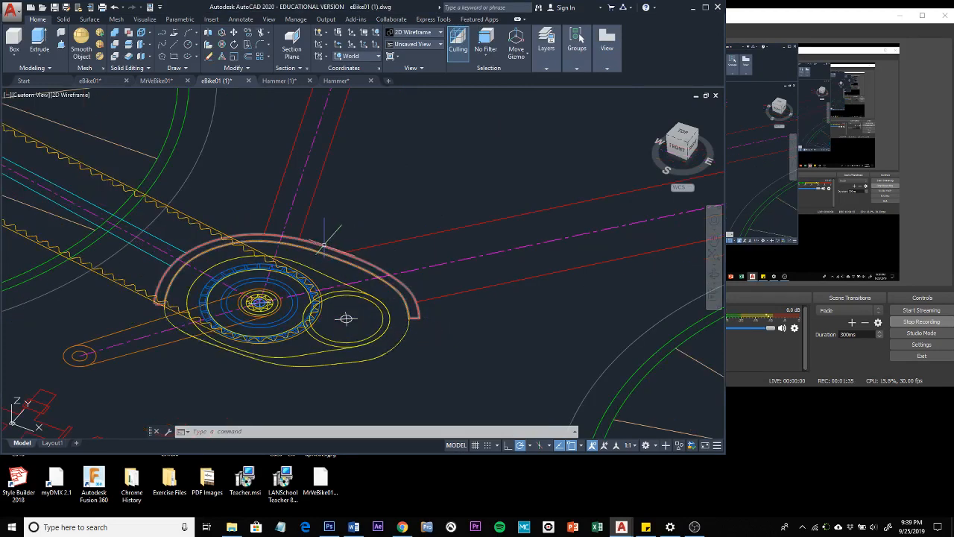
mouse_move(324, 245)
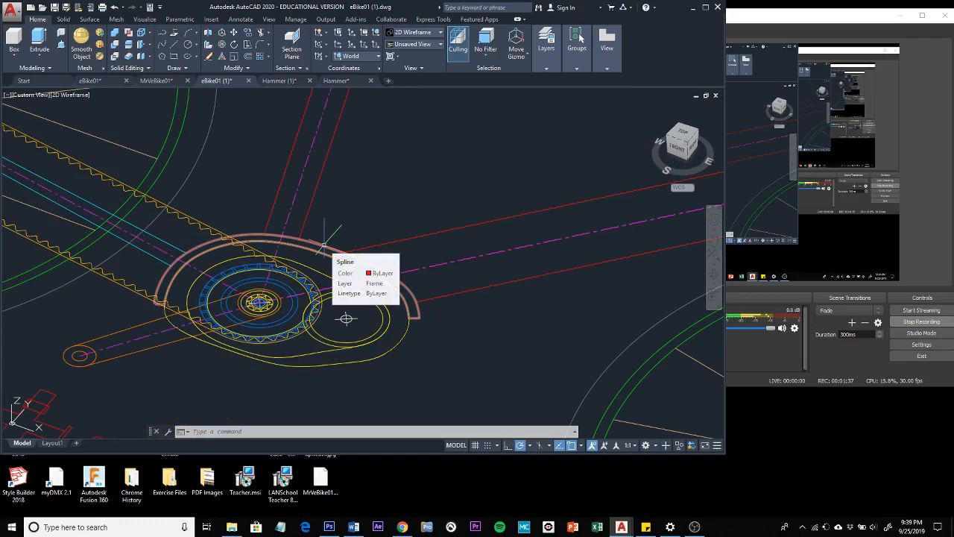
click(324, 245)
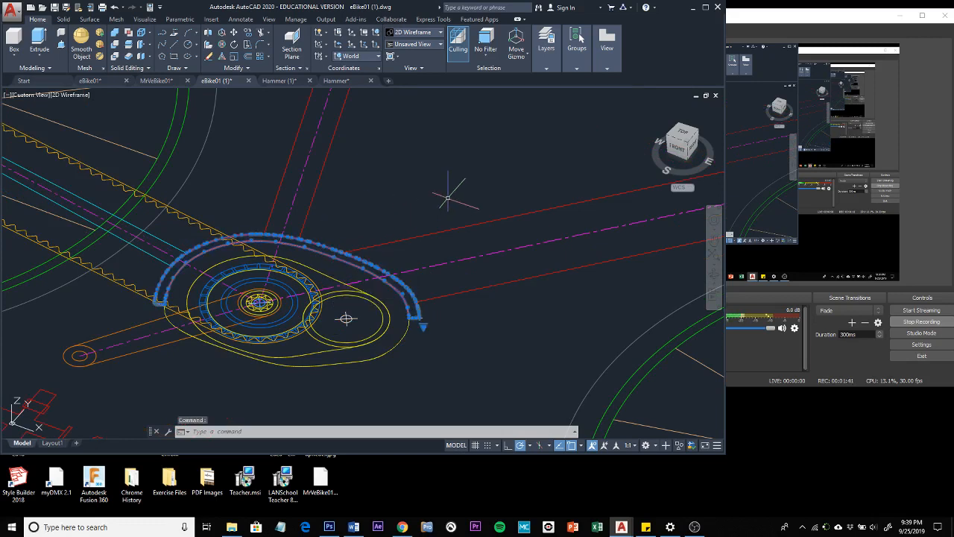
click(578, 68)
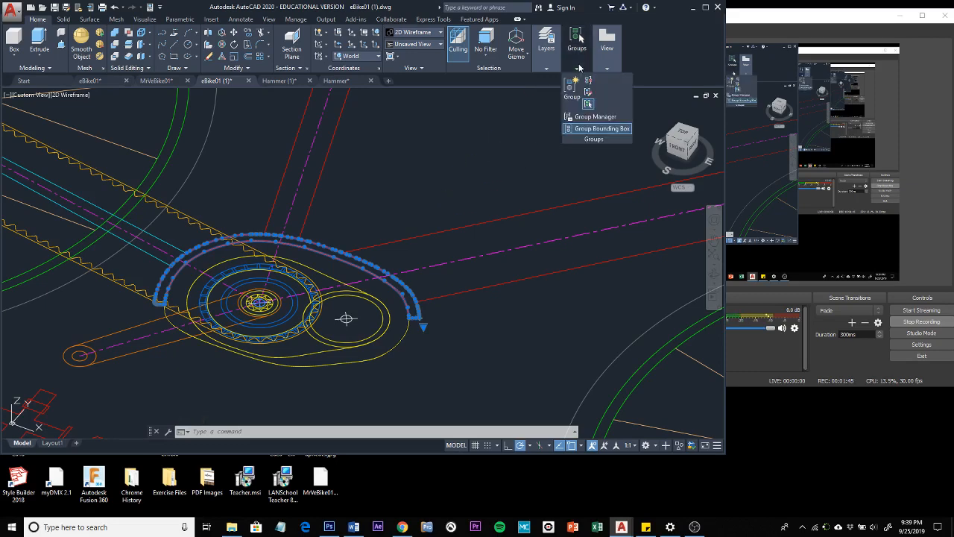
click(547, 68)
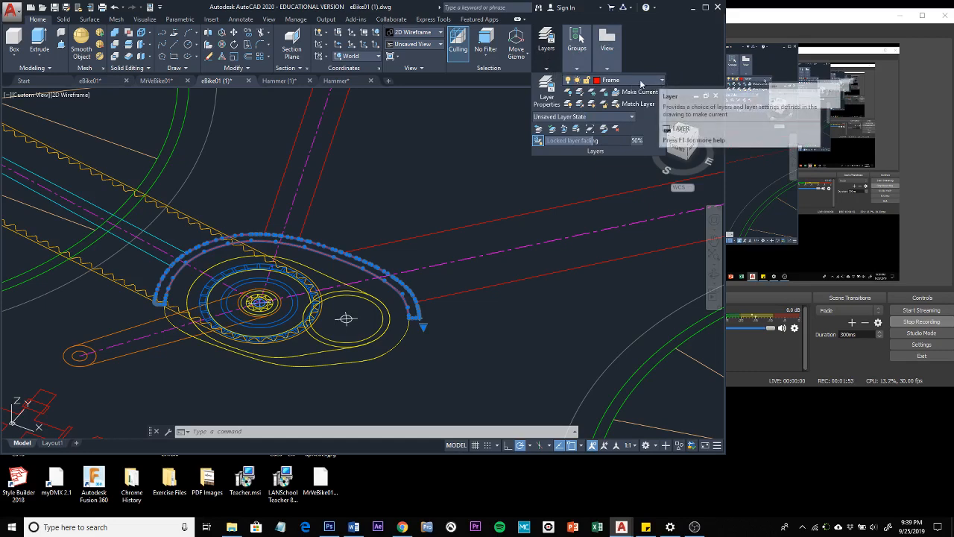
click(641, 83)
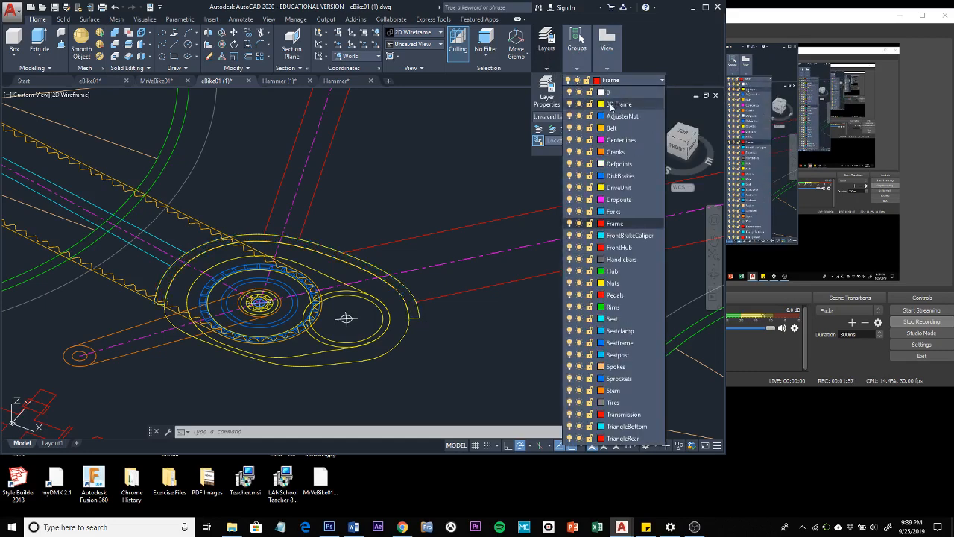
click(612, 105)
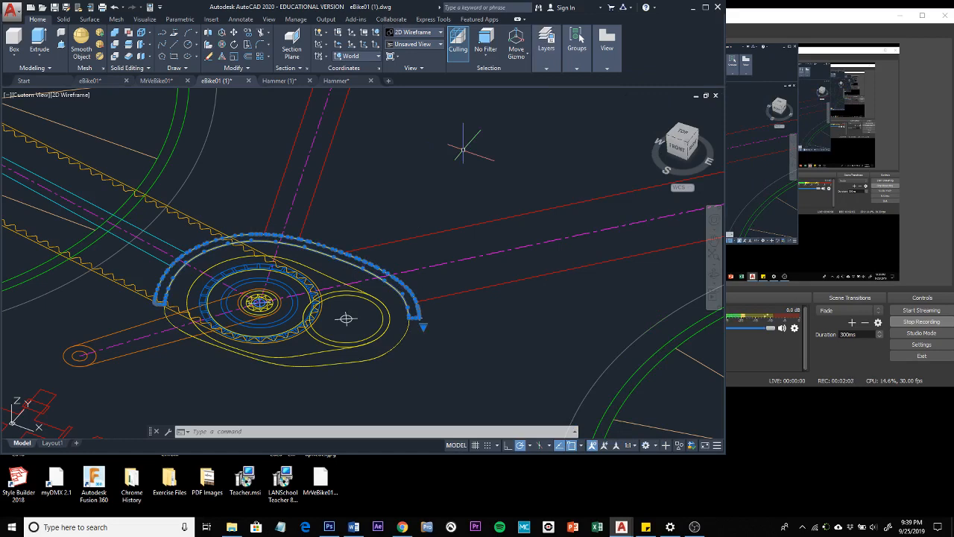
key(Escape)
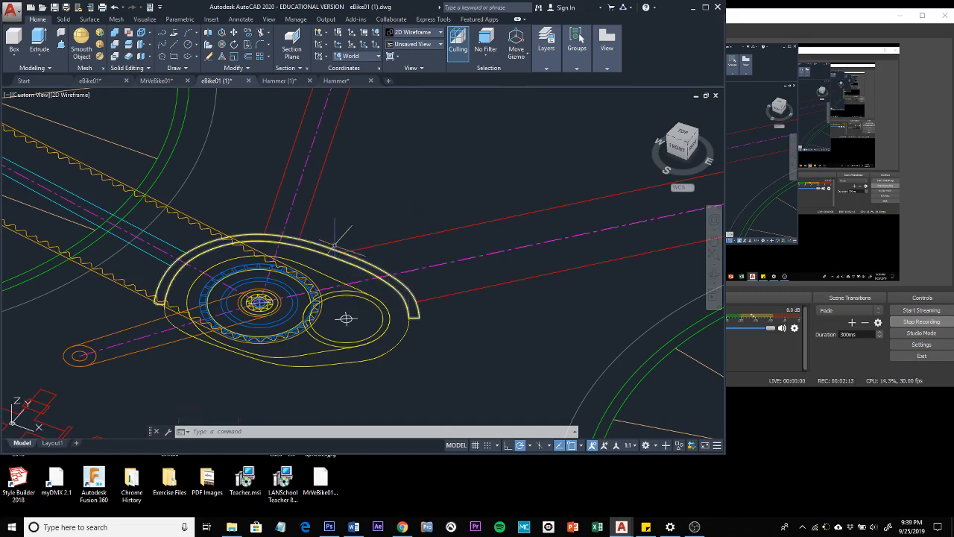
- Turn on the grid display in the tilted 3D view of the bike
scroll(380, 208, down, 2)
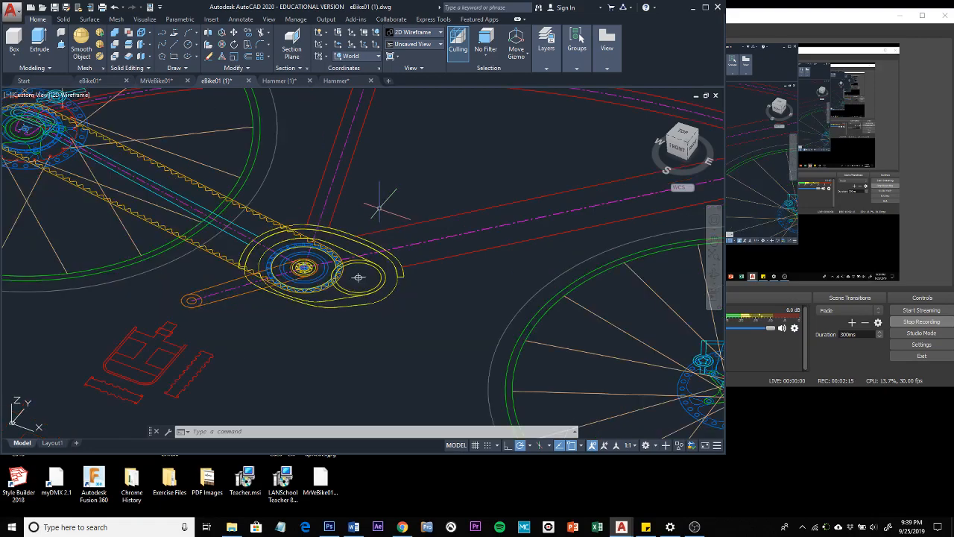
shift+middle_drag(381, 208, 333, 202)
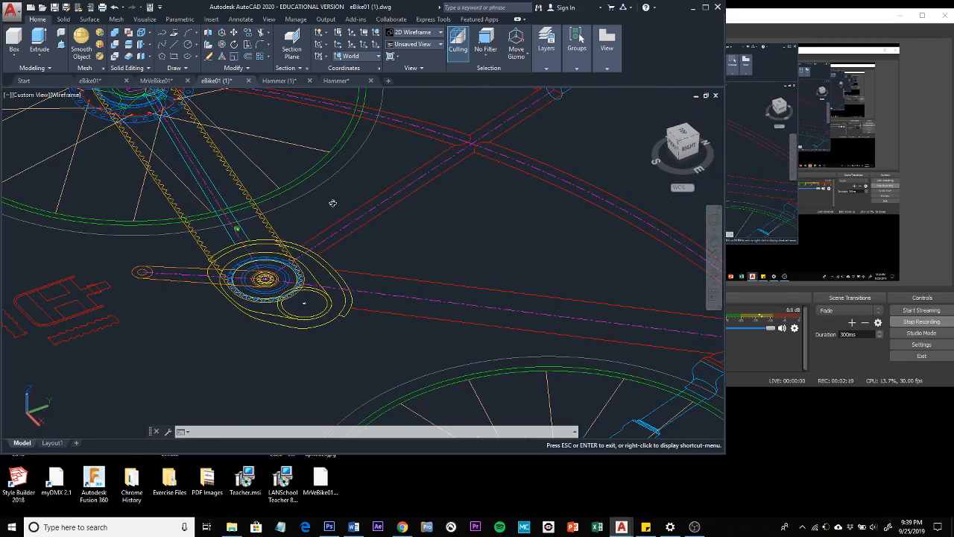
key(Escape)
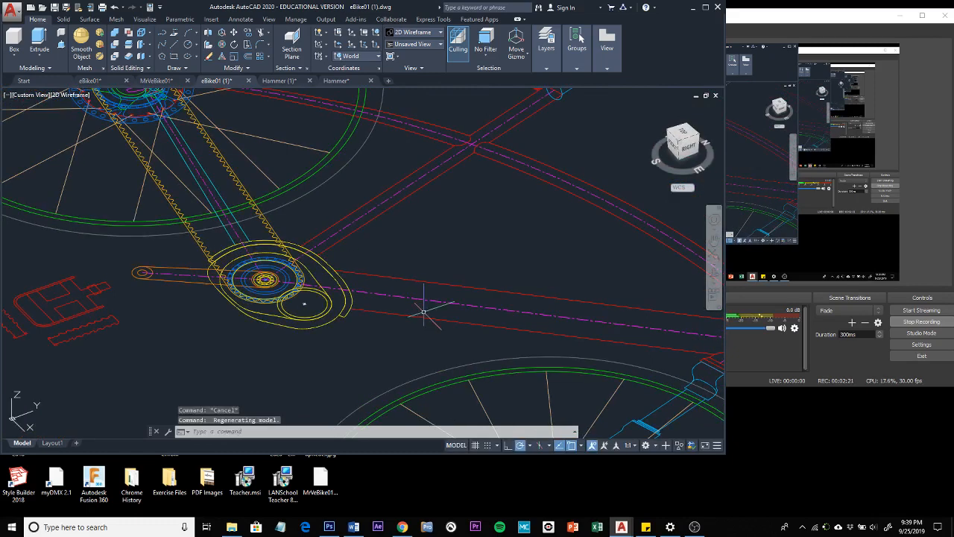
click(478, 448)
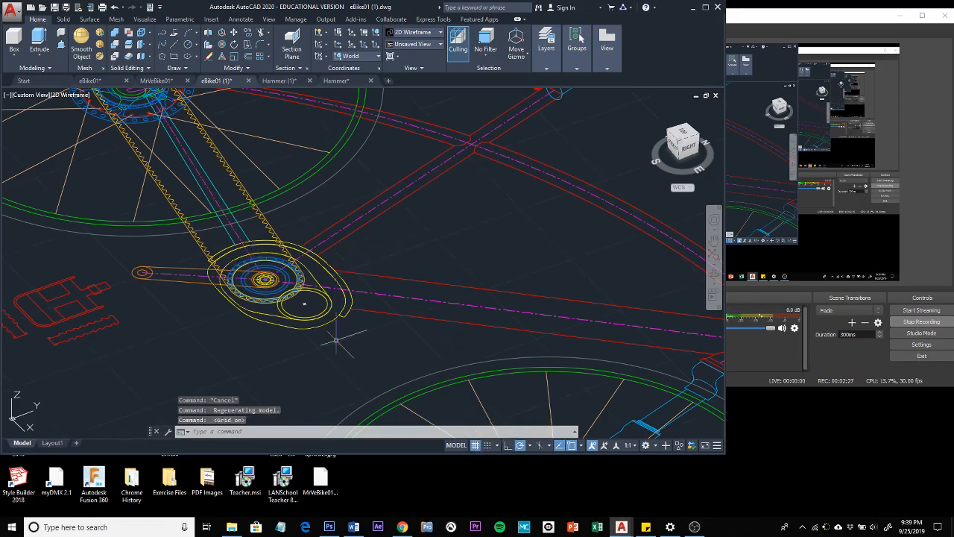
- Extrude the curved frame profile above the drive unit to a height of 17 and apply the Shaded with edges visual style
mouse_move(343, 356)
shift+middle_down()
mouse_move(366, 324)
mouse_move(370, 350)
mouse_move(386, 338)
mouse_move(351, 347)
mouse_move(396, 328)
mouse_move(323, 335)
shift+middle_up()
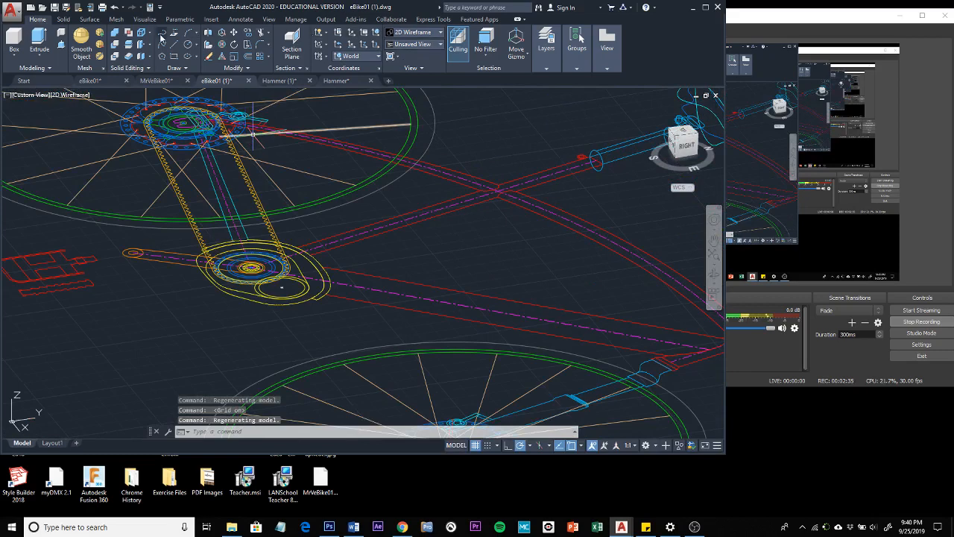
click(63, 20)
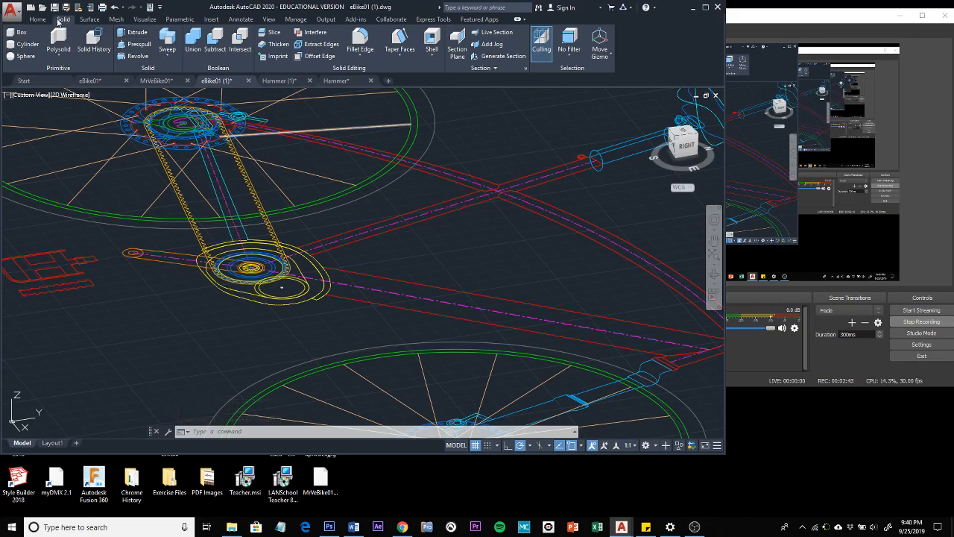
click(136, 34)
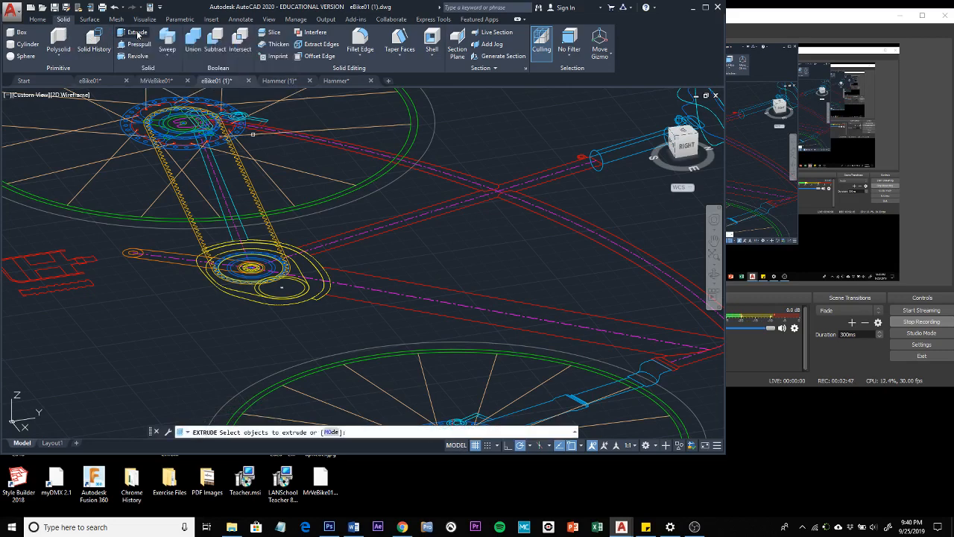
click(323, 296)
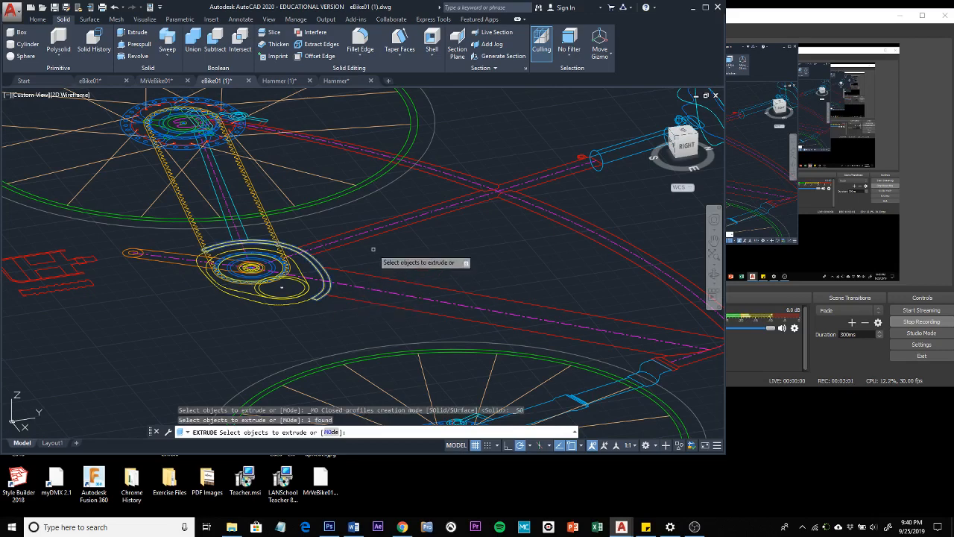
key(Return)
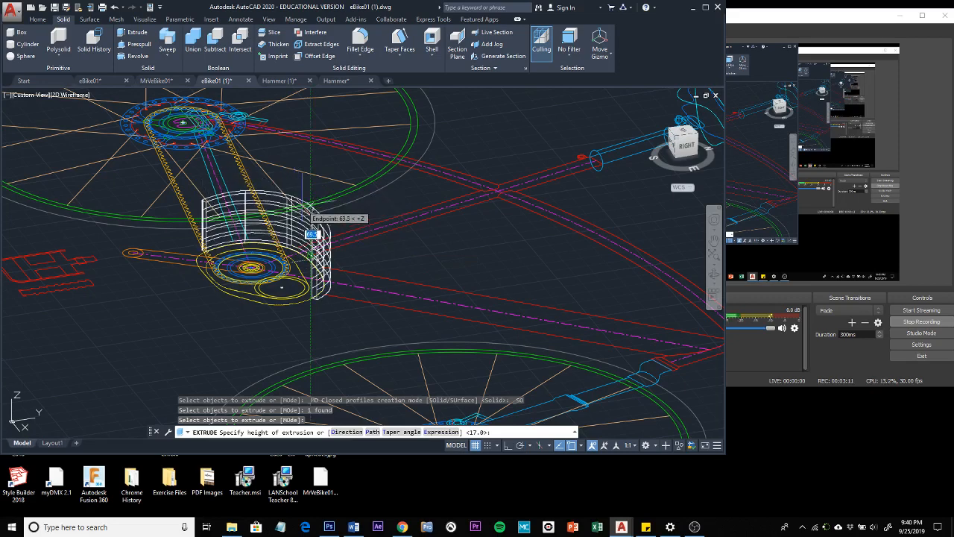
text(1)
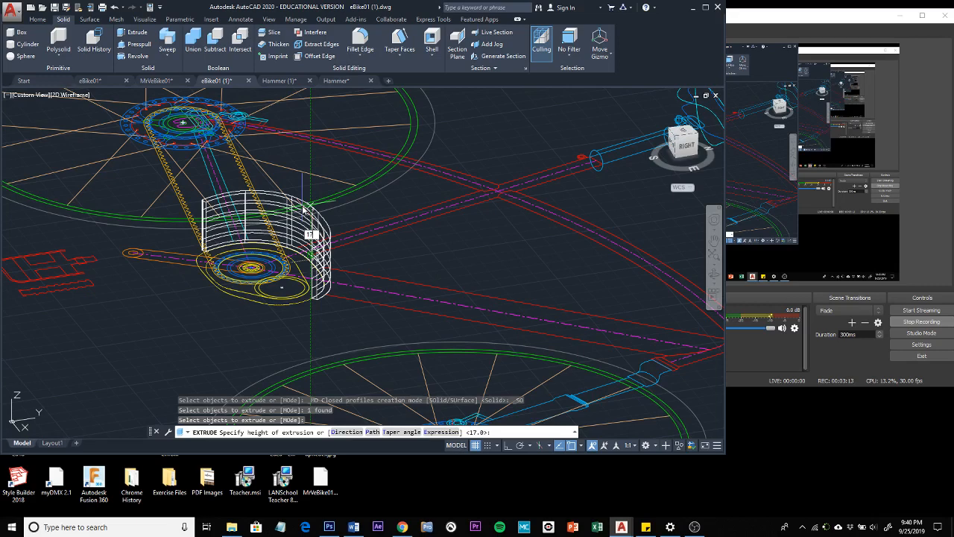
text(7)
key(Return)
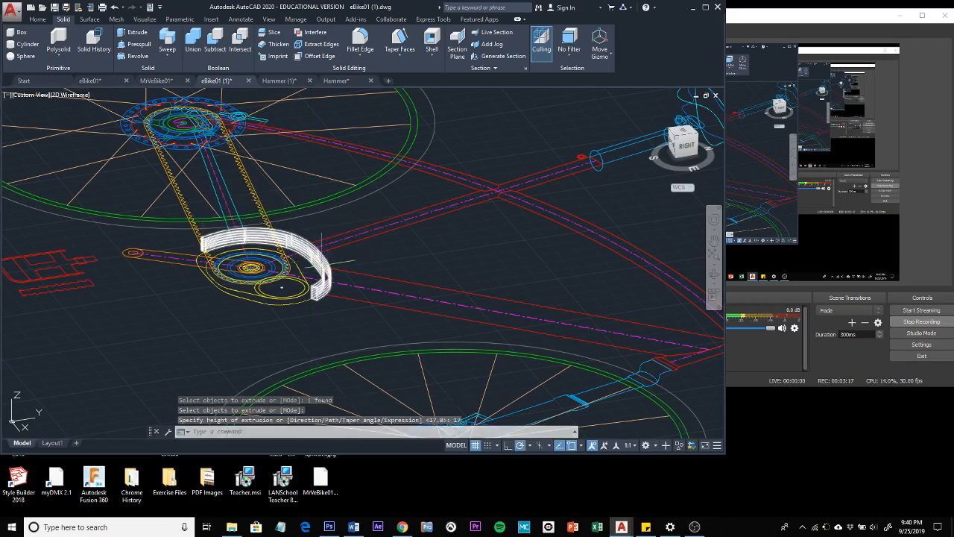
click(70, 95)
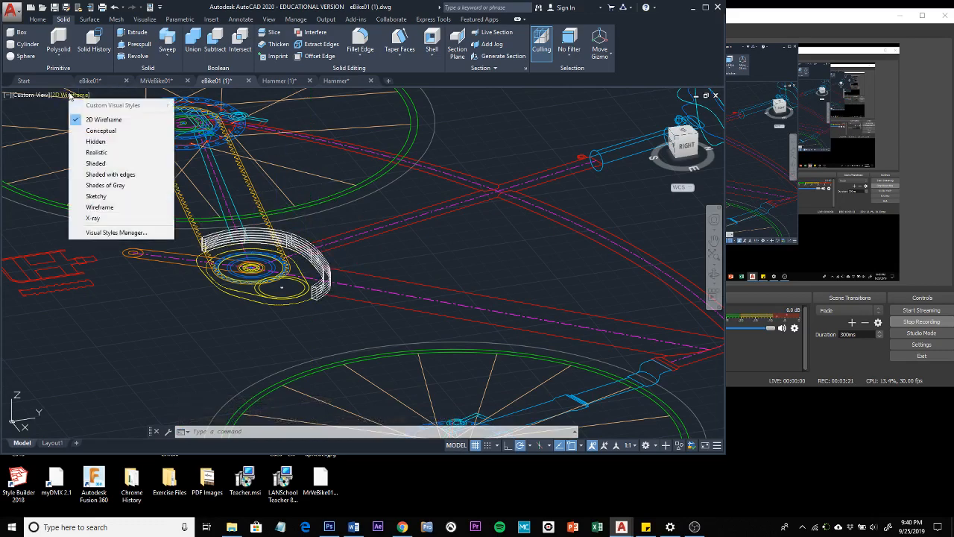
click(98, 174)
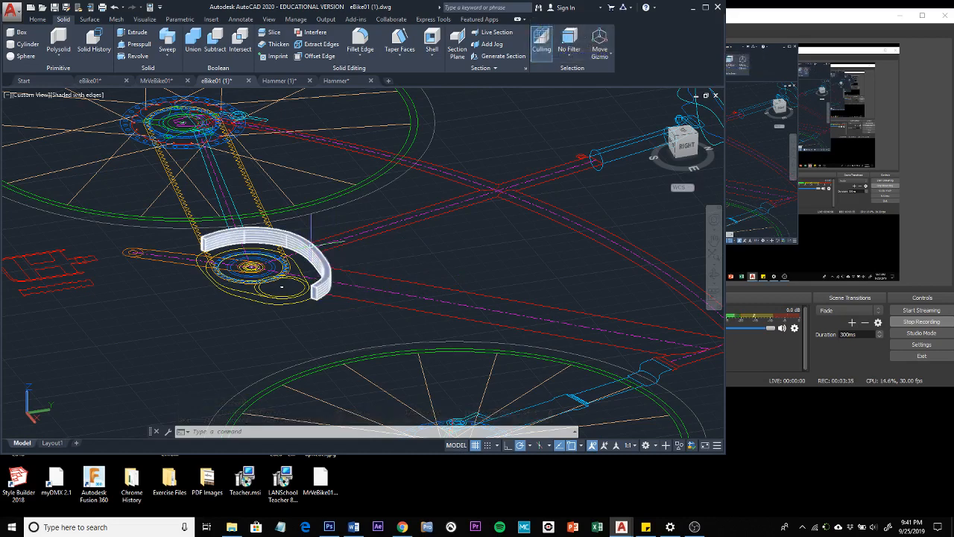
- Move the extruded curved frame solid above the drive unit onto the 3D Frame layer and clear the selection
click(36, 20)
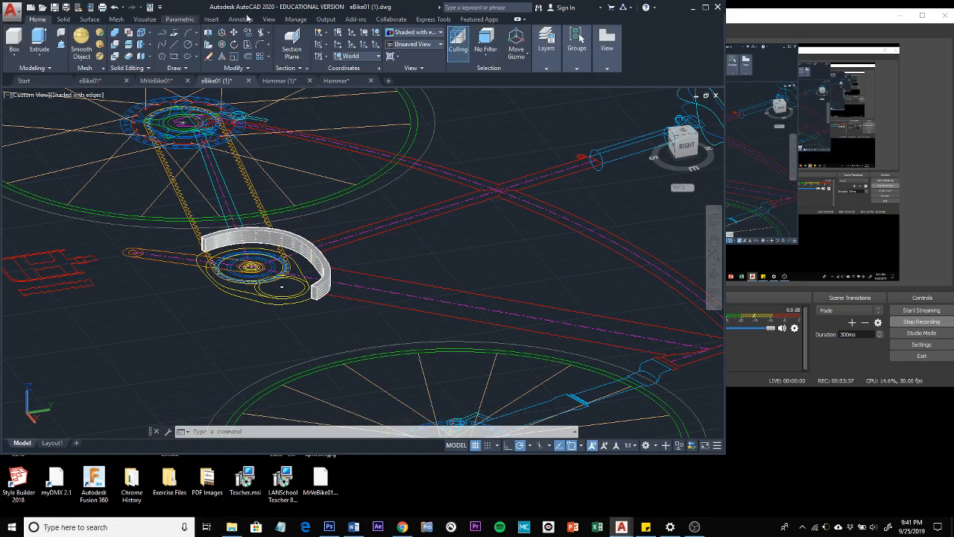
click(318, 252)
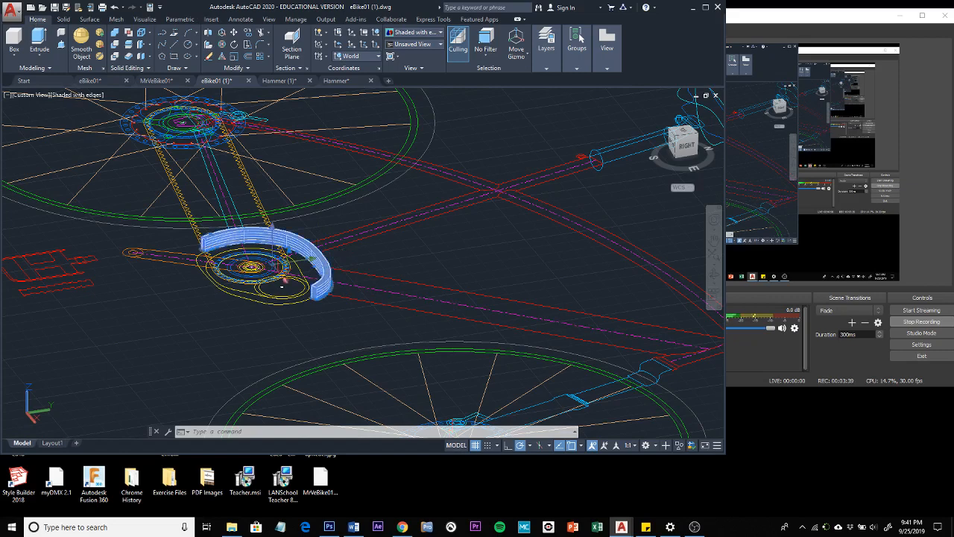
click(543, 58)
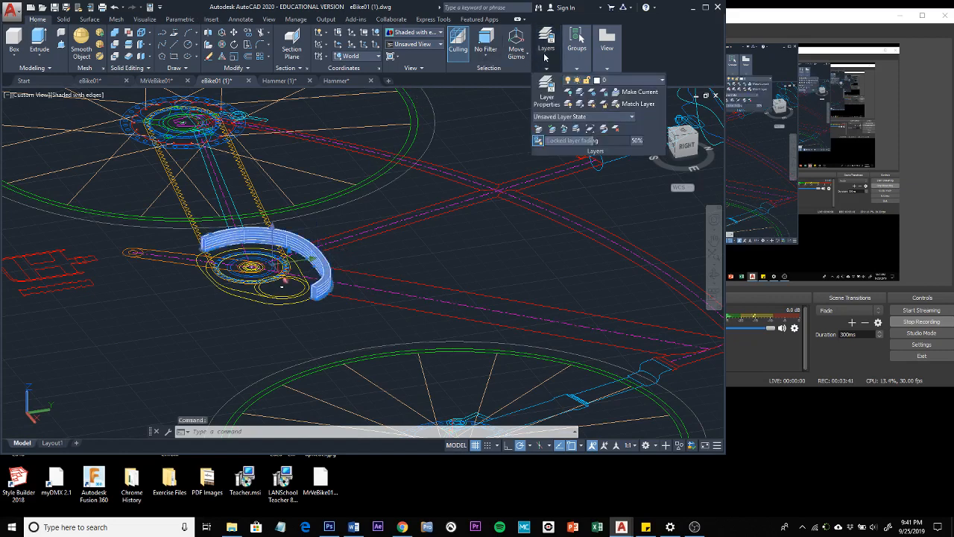
click(662, 81)
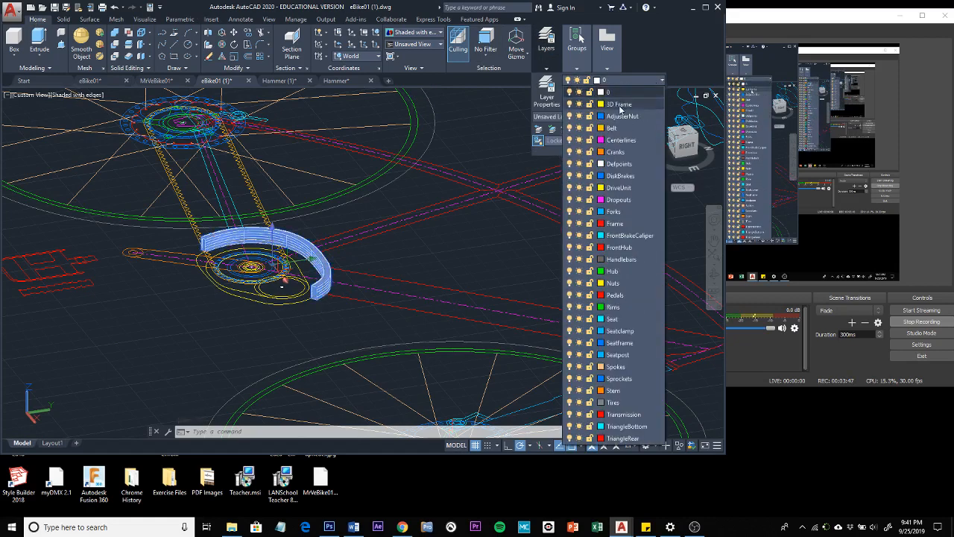
click(619, 105)
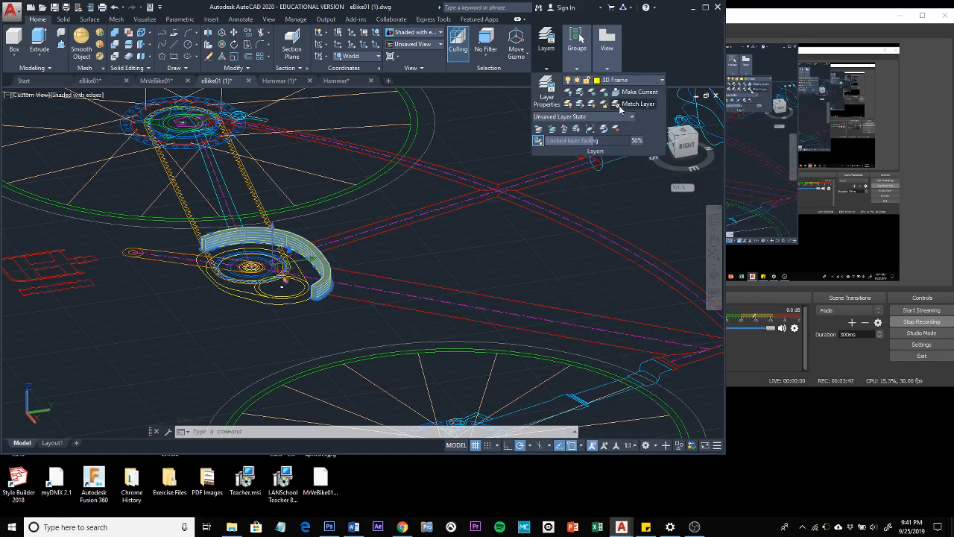
click(410, 186)
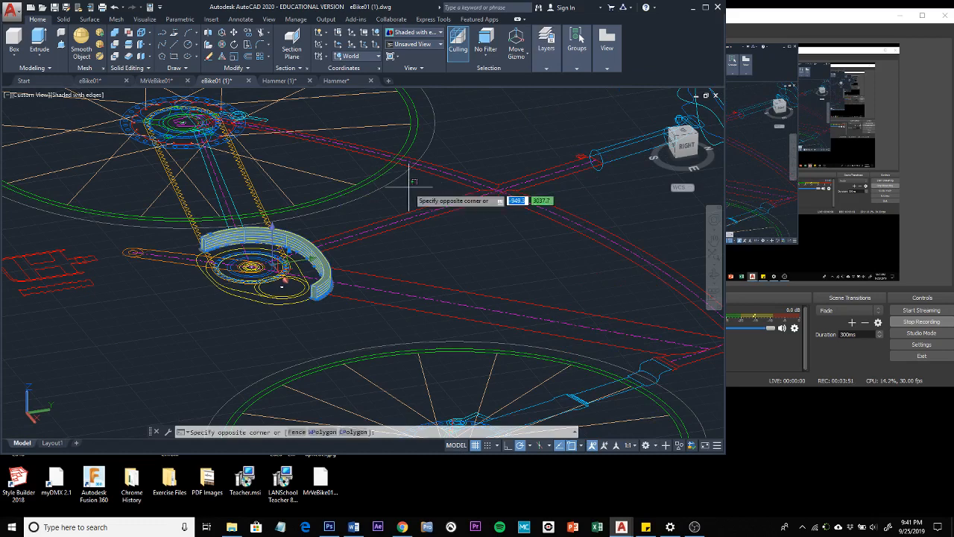
key(Escape)
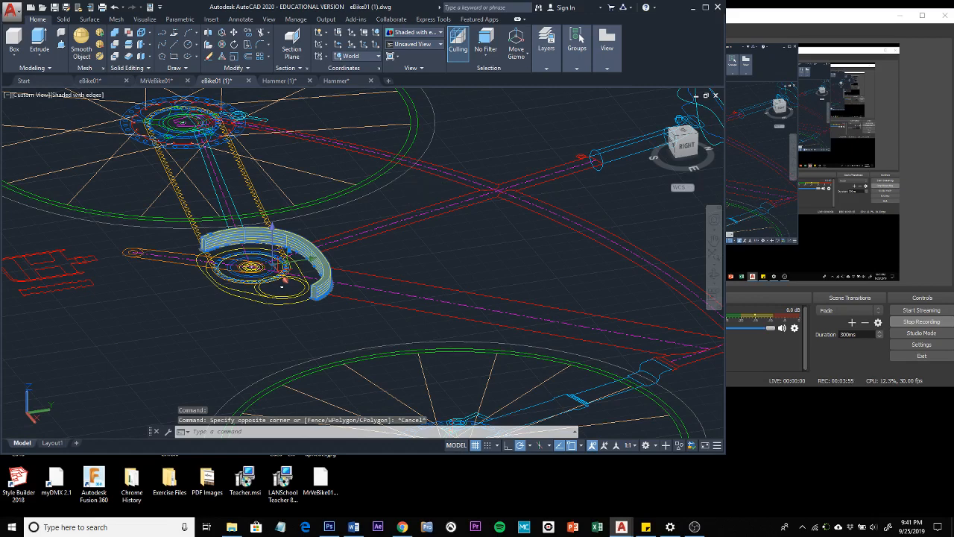
key(Escape)
- Make 3D Frame the current layer
mouse_move(548, 61)
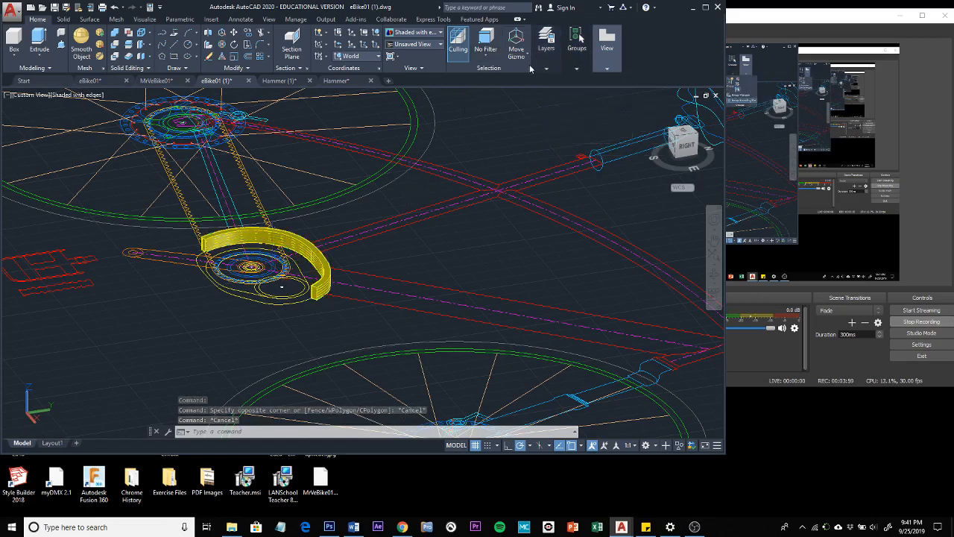
mouse_move(576, 45)
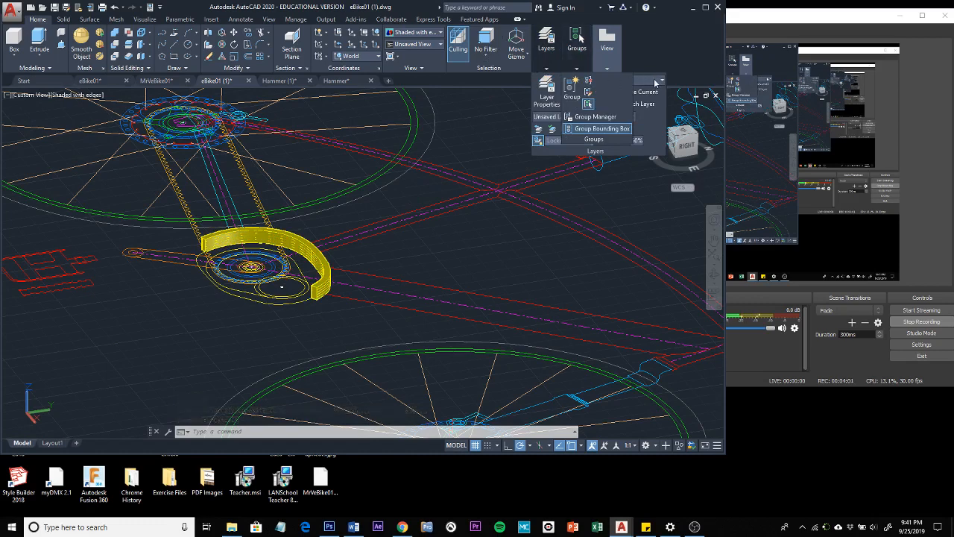
click(655, 82)
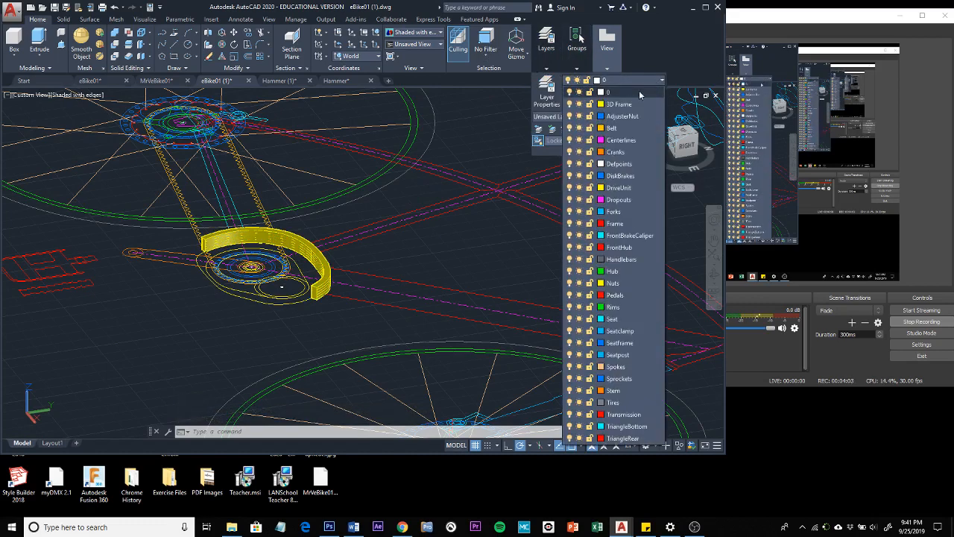
click(621, 104)
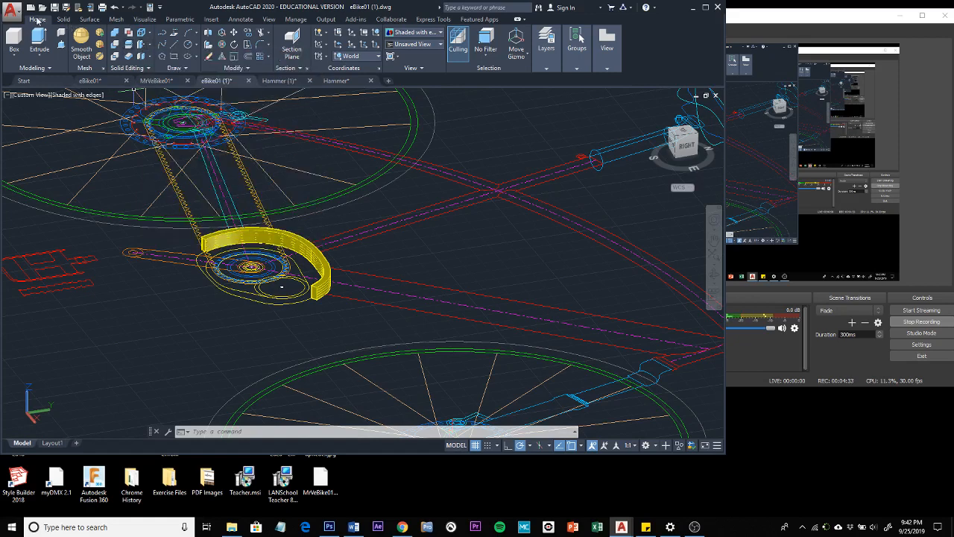
- Extrude only the underside face of the curved frame solid by 17 with a taper angle of 0, and exit solid editing
click(140, 46)
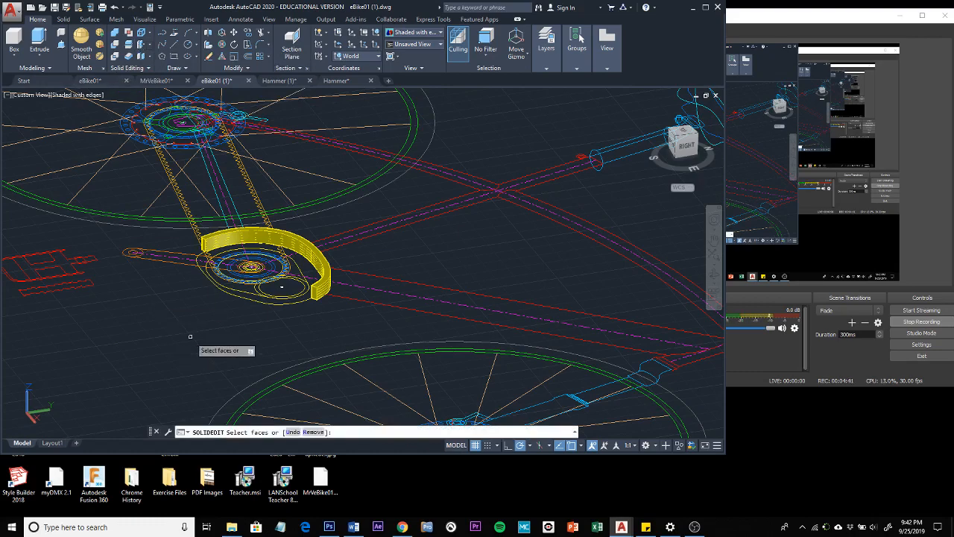
shift+middle_drag(190, 336, 198, 237)
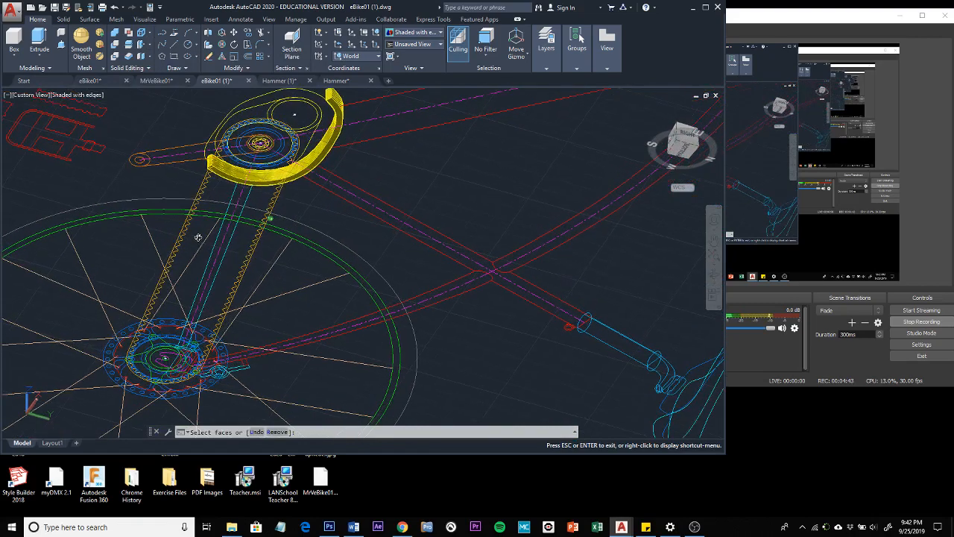
middle_drag(388, 154, 437, 249)
scroll(415, 220, up, 2)
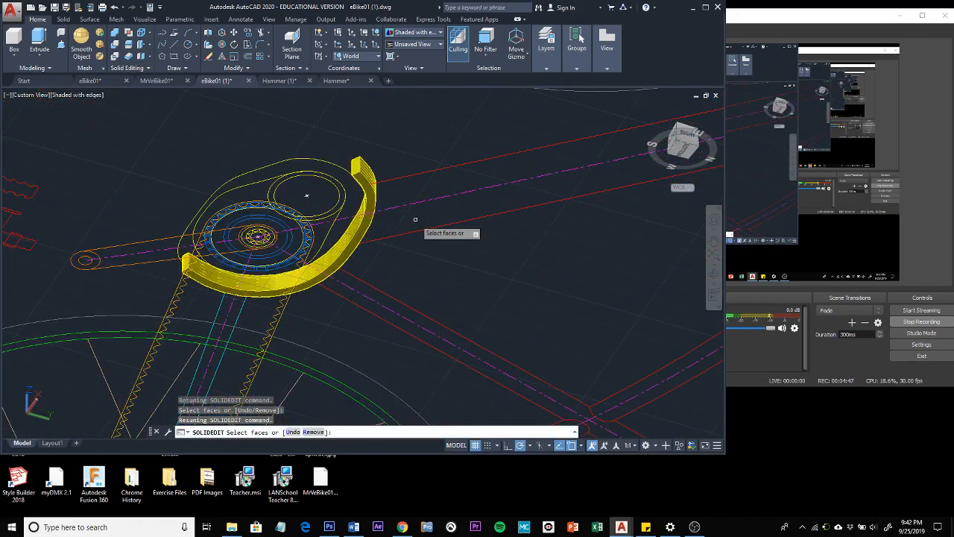
scroll(415, 219, up, 4)
shift+middle_drag(415, 219, 528, 379)
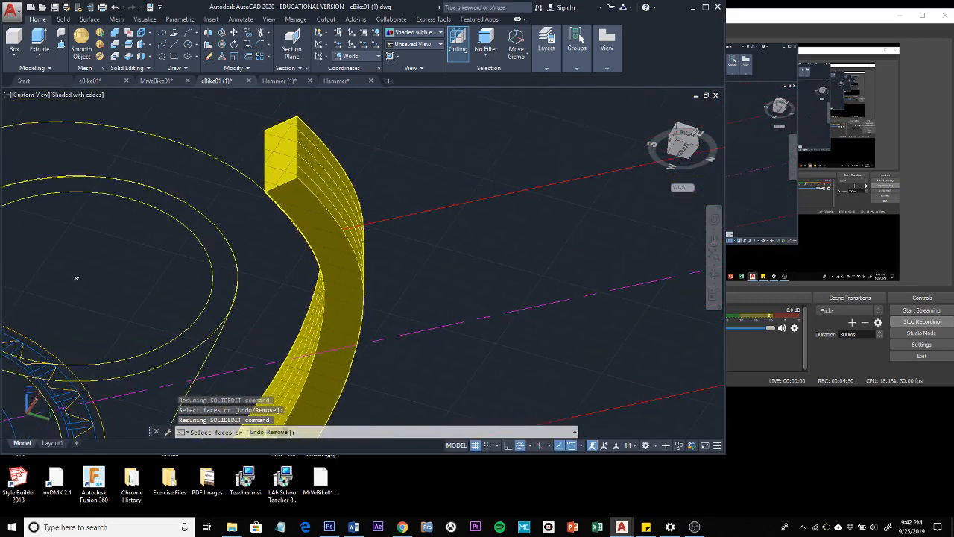
click(320, 230)
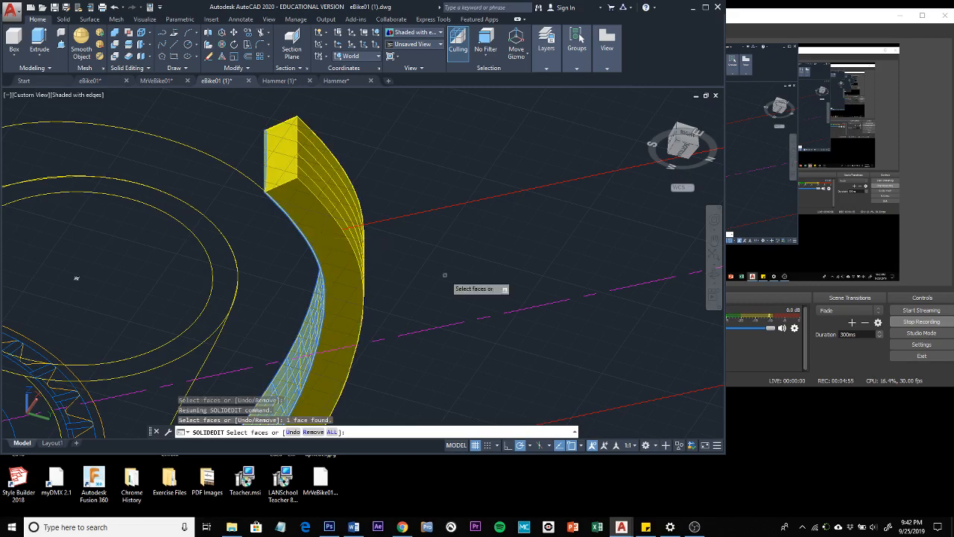
click(340, 273)
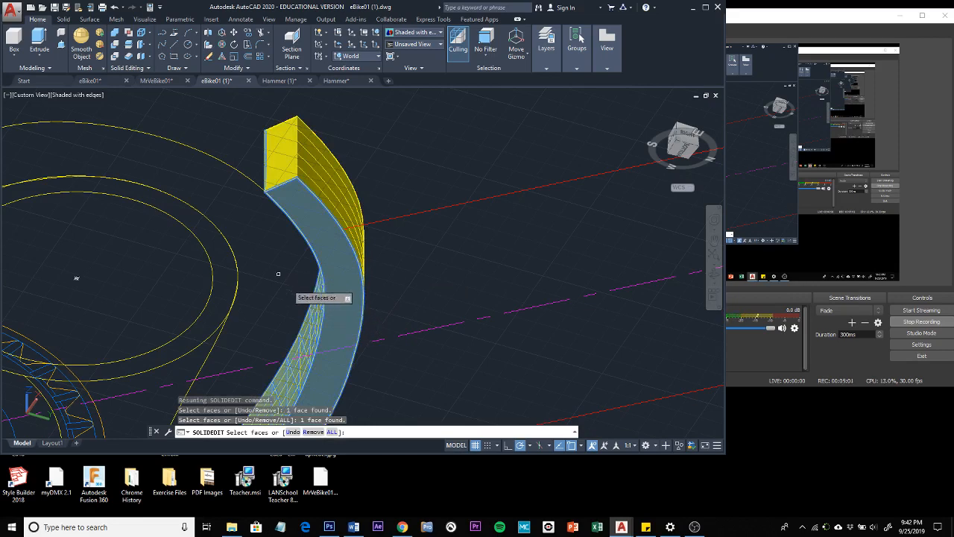
shift+click(310, 328)
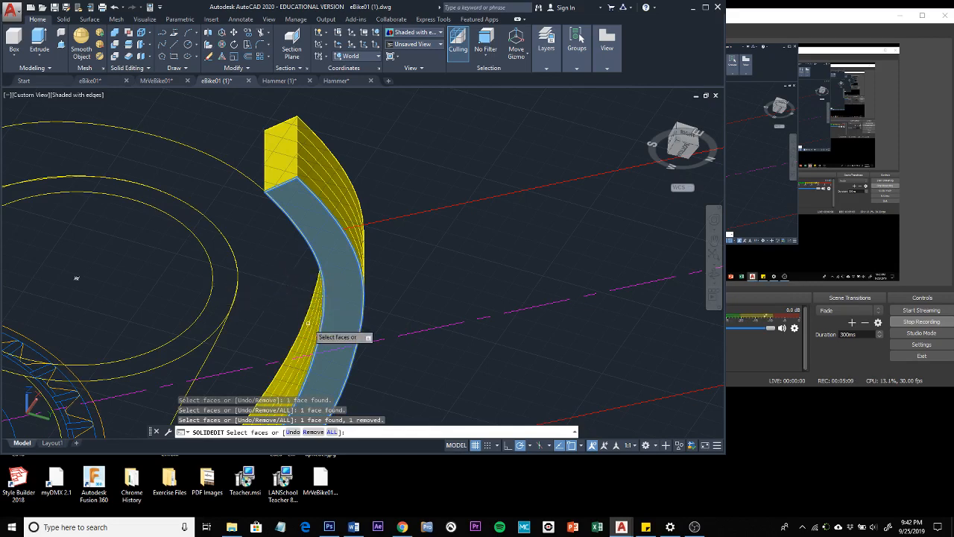
scroll(402, 273, down, 3)
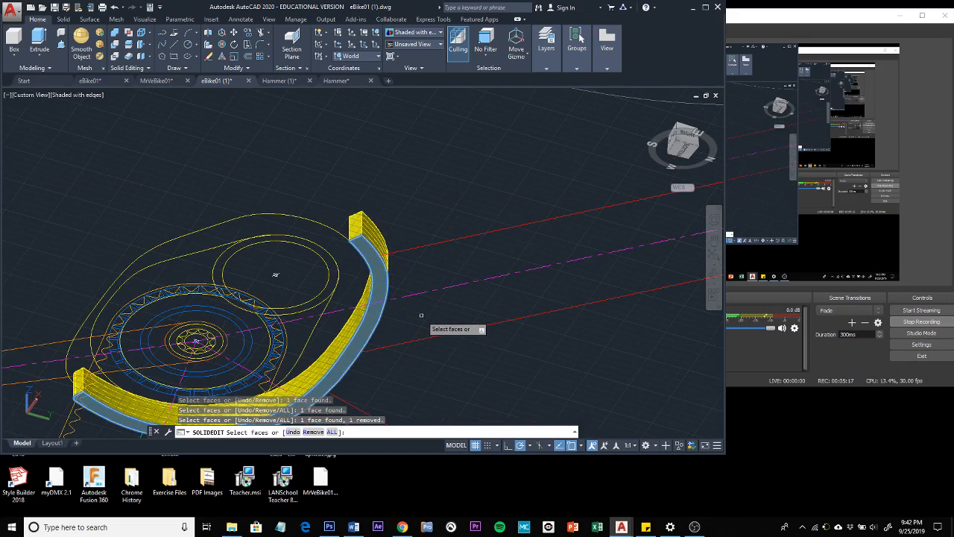
key(Return)
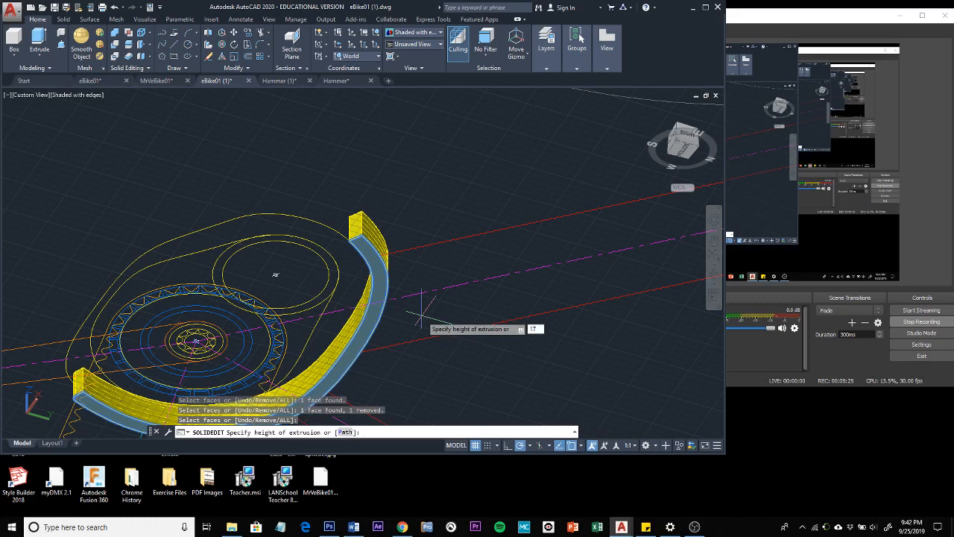
key(Return)
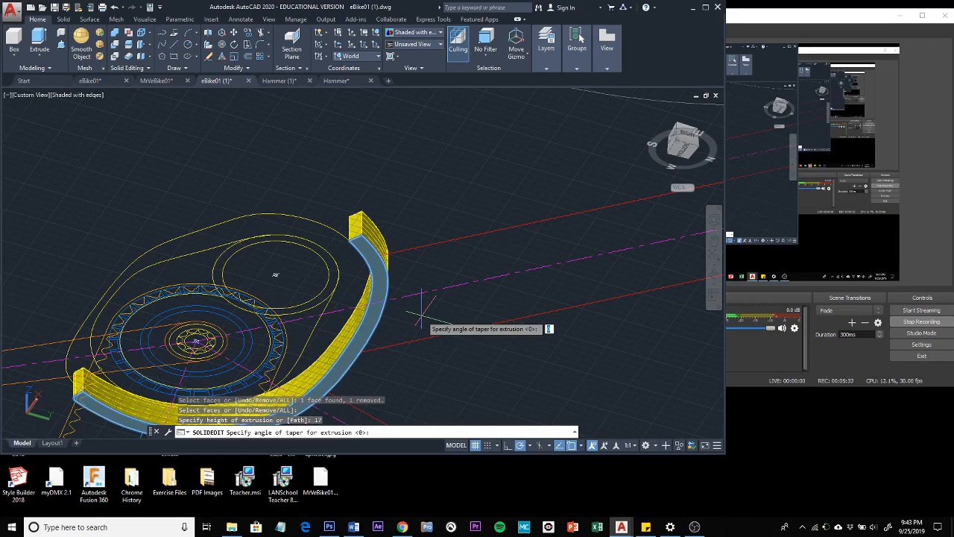
key(Return)
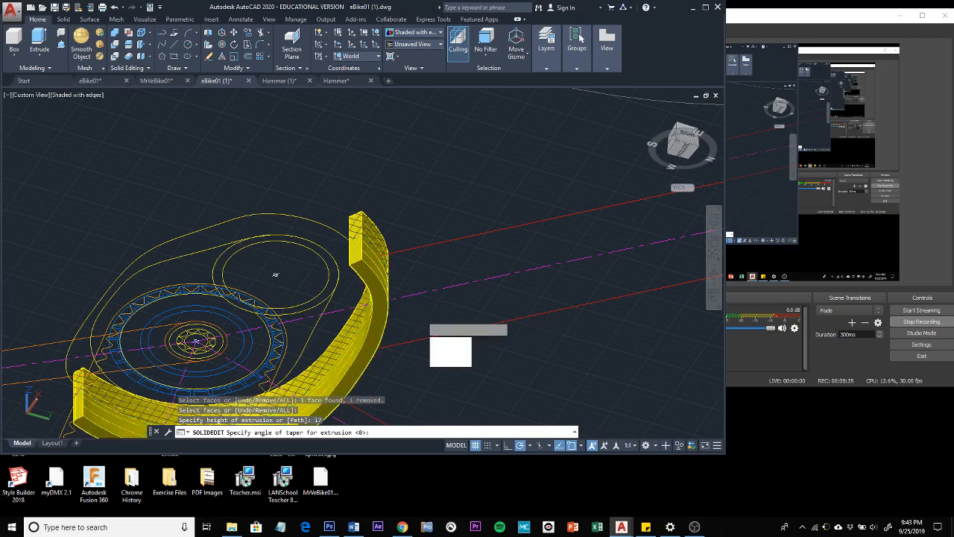
key(Return)
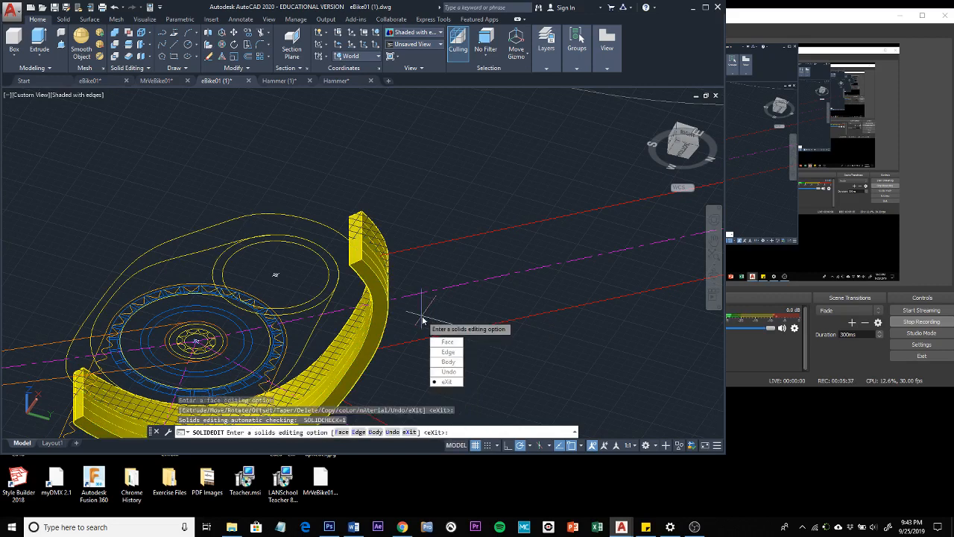
key(Return)
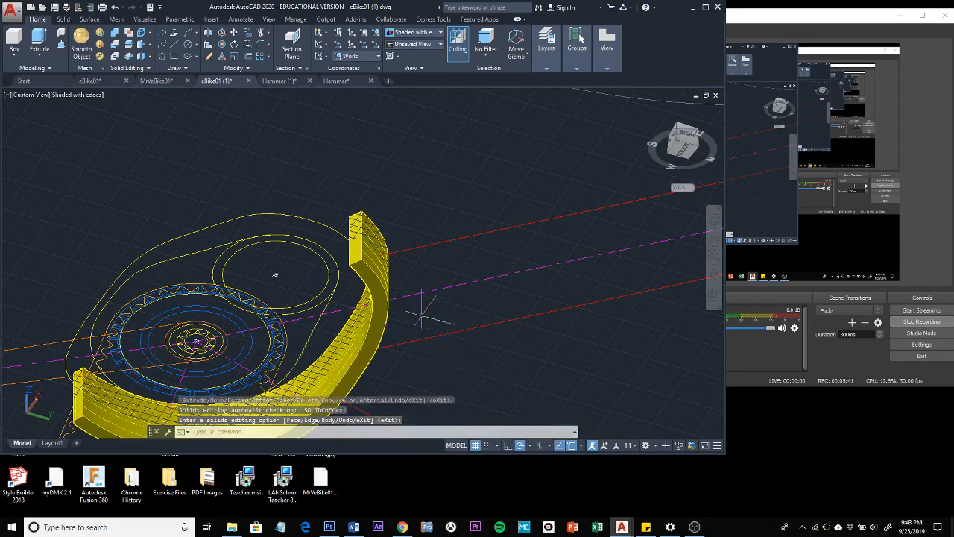
- Align the UCS to the red frame tube's outer edge line, with its origin at the end beside the seatpost, using the Object option
shift+middle_drag(421, 316, 362, 389)
scroll(466, 339, down, 3)
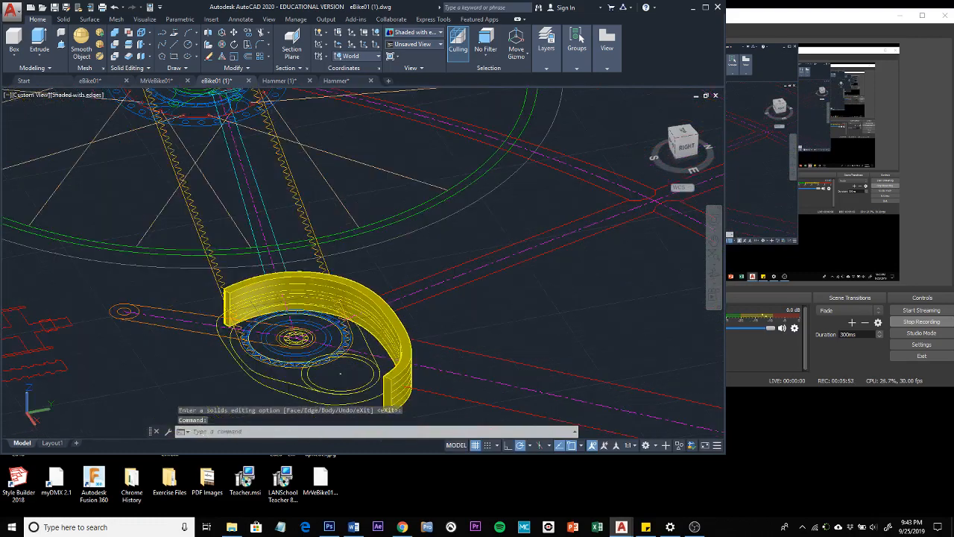
middle_drag(522, 293, 219, 333)
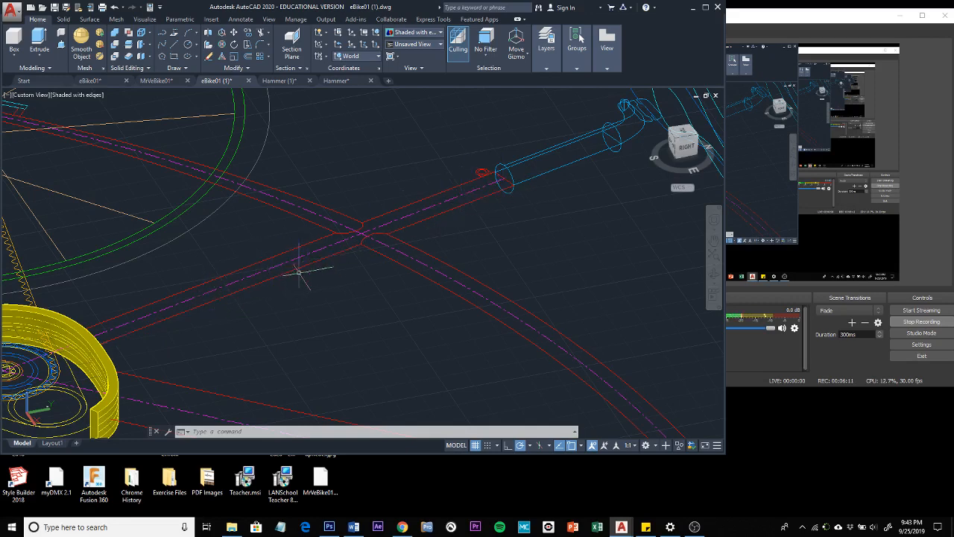
click(352, 35)
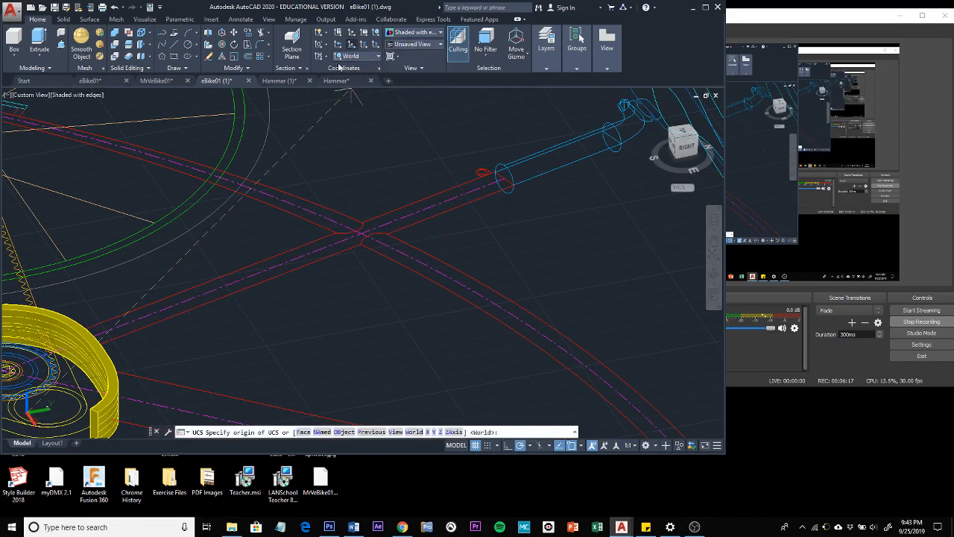
click(343, 433)
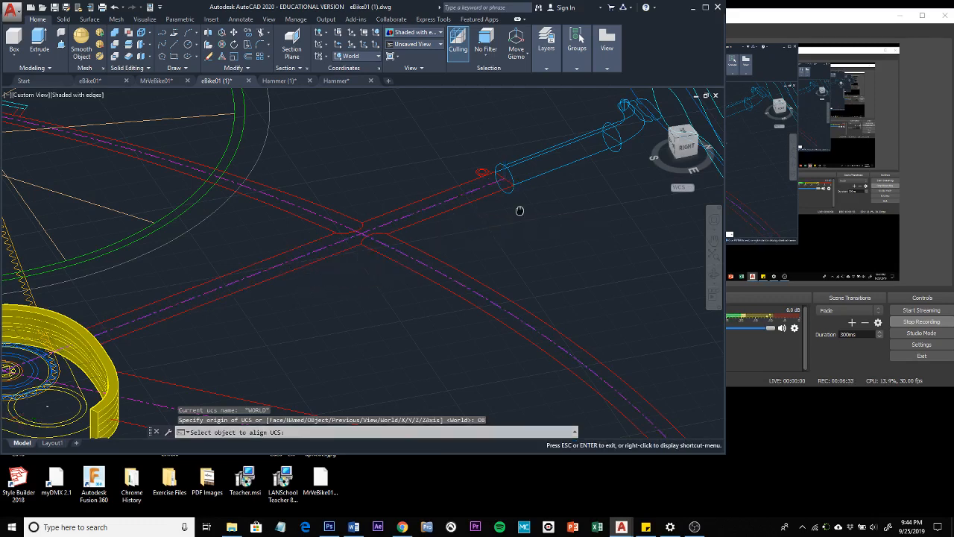
middle_drag(520, 209, 420, 293)
key(Escape)
scroll(398, 239, up, 3)
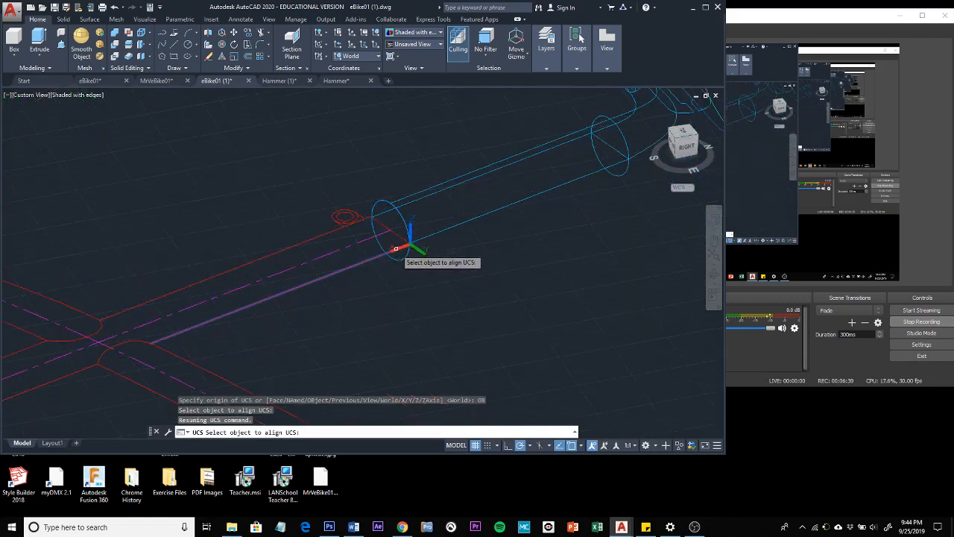
click(395, 249)
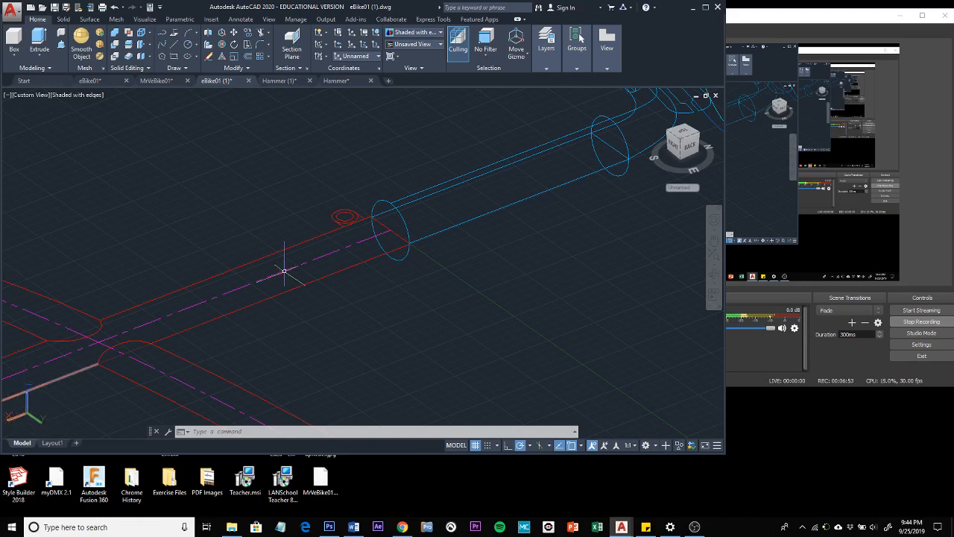
- Examine the whole bike drawing in relation to the realigned UCS axes and grid
scroll(428, 164, down, 5)
scroll(425, 160, down, 3)
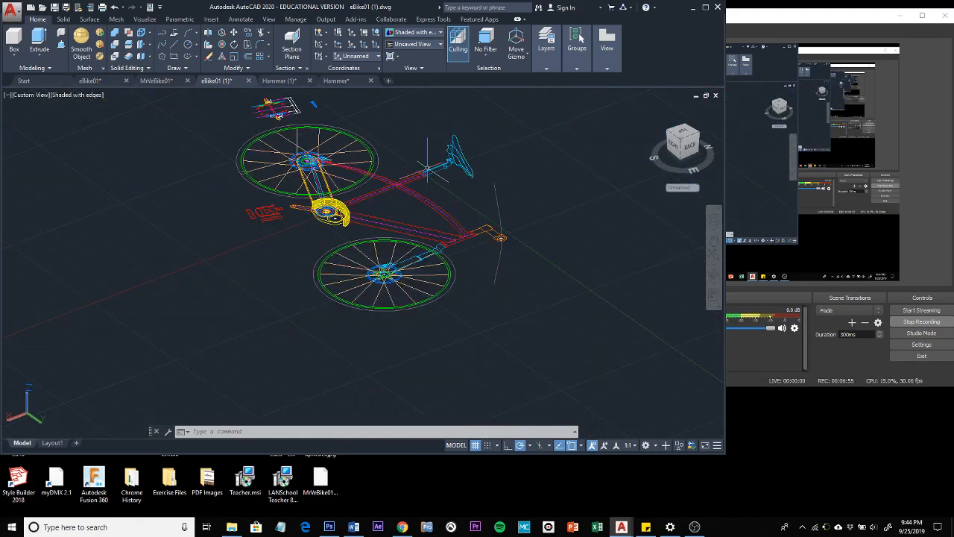
middle_drag(238, 303, 361, 297)
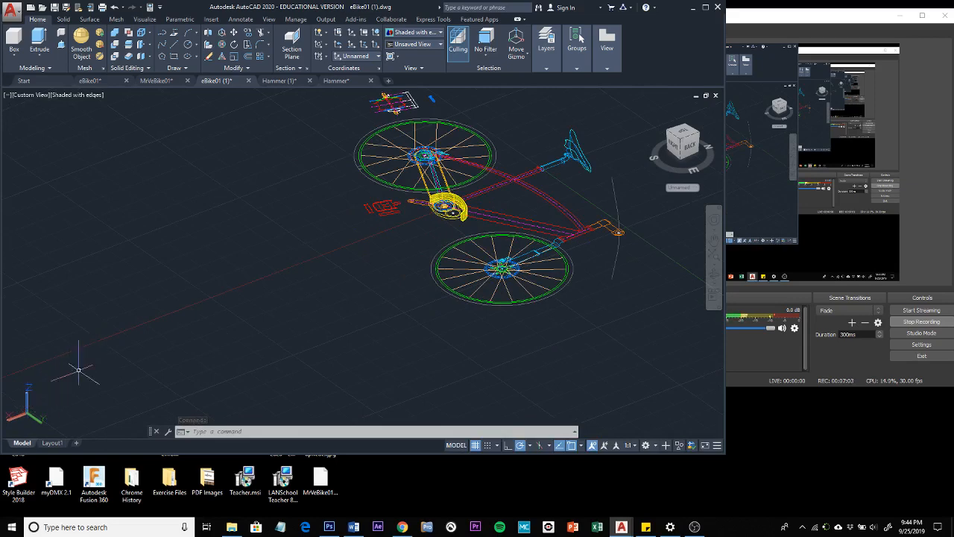
scroll(274, 257, down, 2)
middle_drag(273, 257, 191, 324)
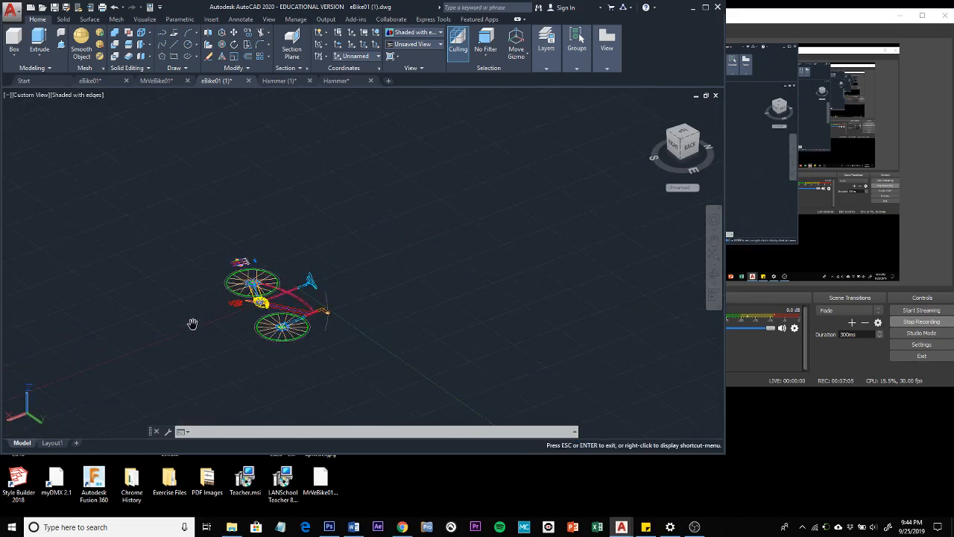
scroll(192, 324, up, 2)
scroll(194, 324, up, 2)
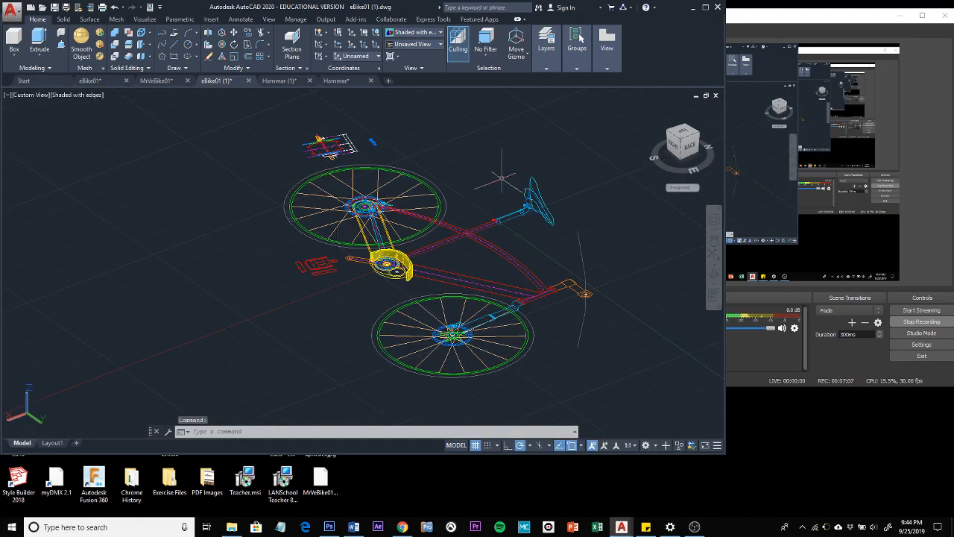
shift+middle_drag(498, 170, 376, 224)
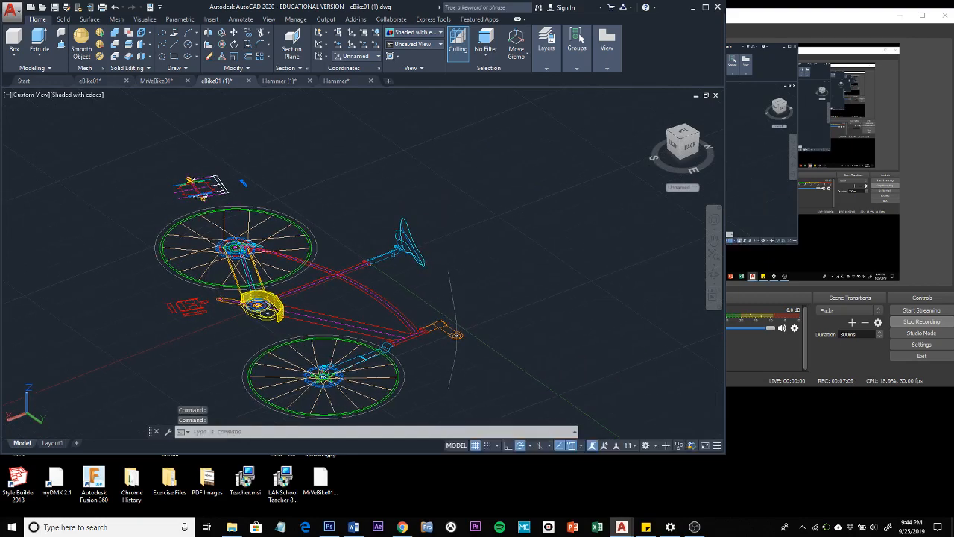
- Show the UCS icon at its origin at the frame tube's seatpost end
scroll(340, 270, up, 4)
shift+middle_drag(340, 270, 335, 134)
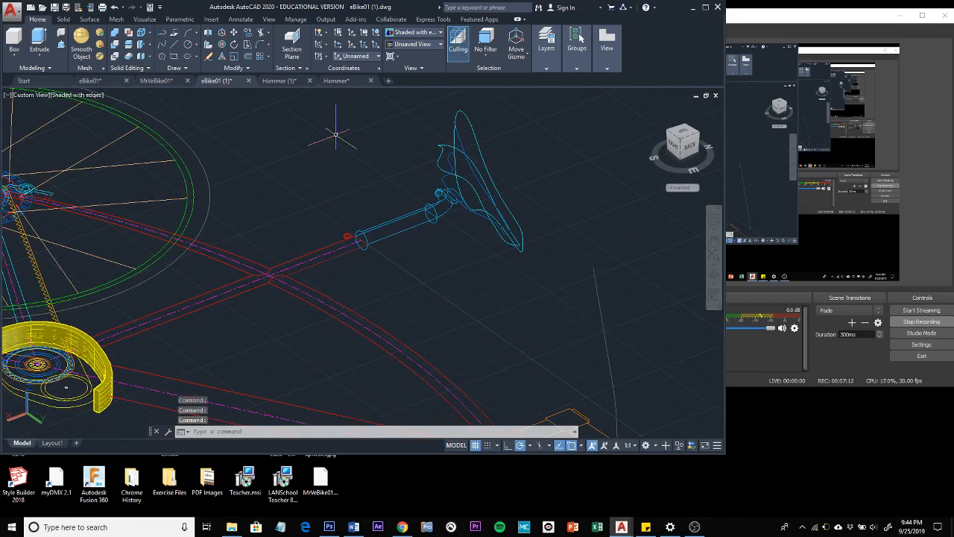
click(327, 35)
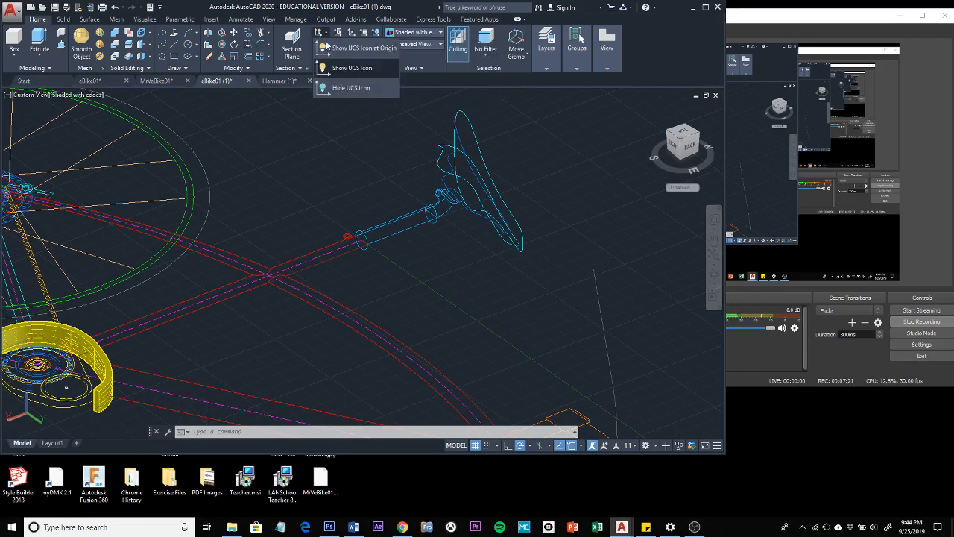
click(379, 52)
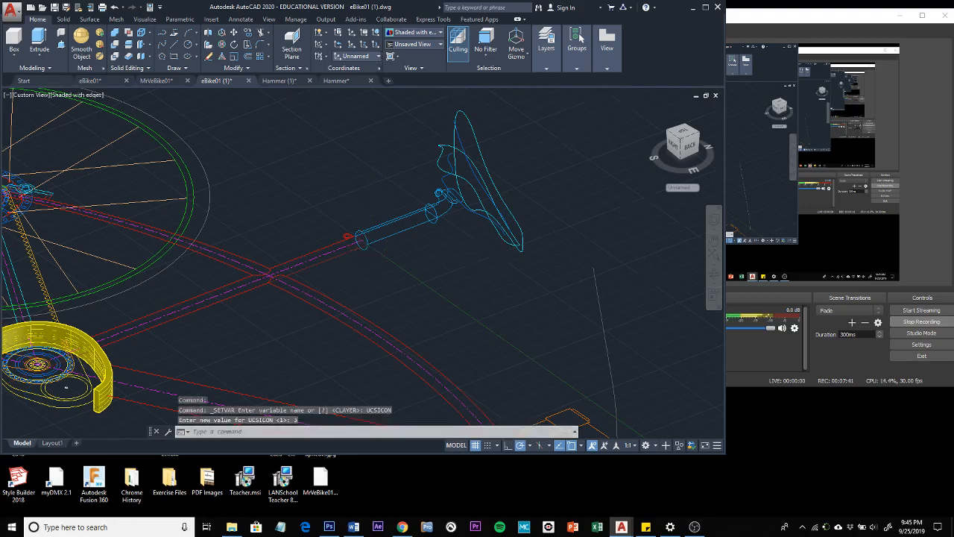
scroll(360, 258, up, 3)
shift+middle_drag(360, 258, 332, 280)
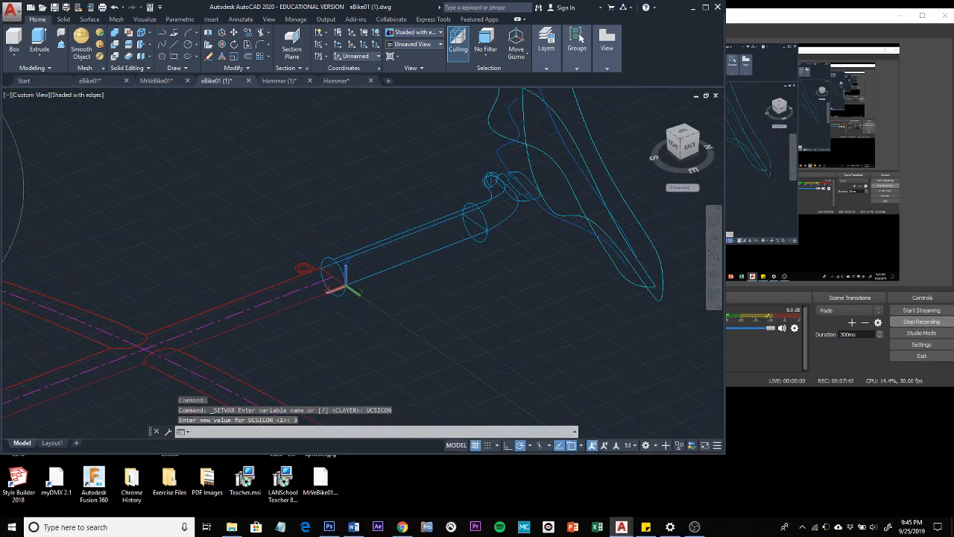
- Draw a trial circle with a radius of about 20 beside the frame tube's seatpost end, on the current UCS plane
scroll(358, 258, up, 2)
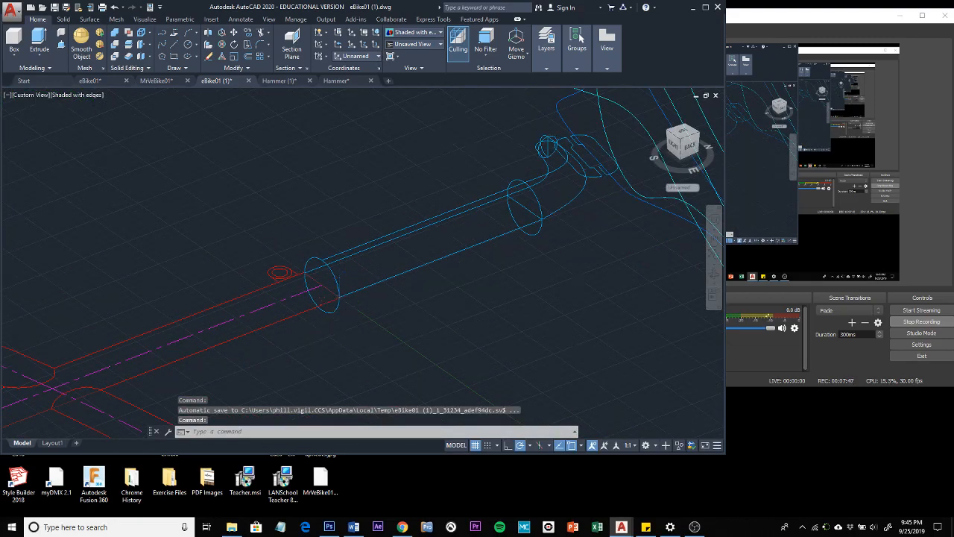
scroll(340, 322, up, 2)
middle_drag(342, 324, 392, 291)
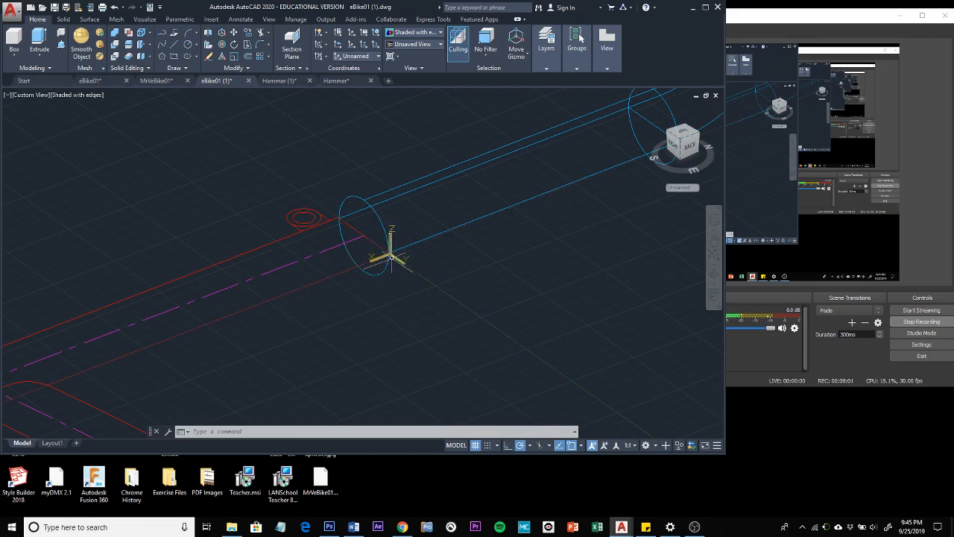
click(191, 45)
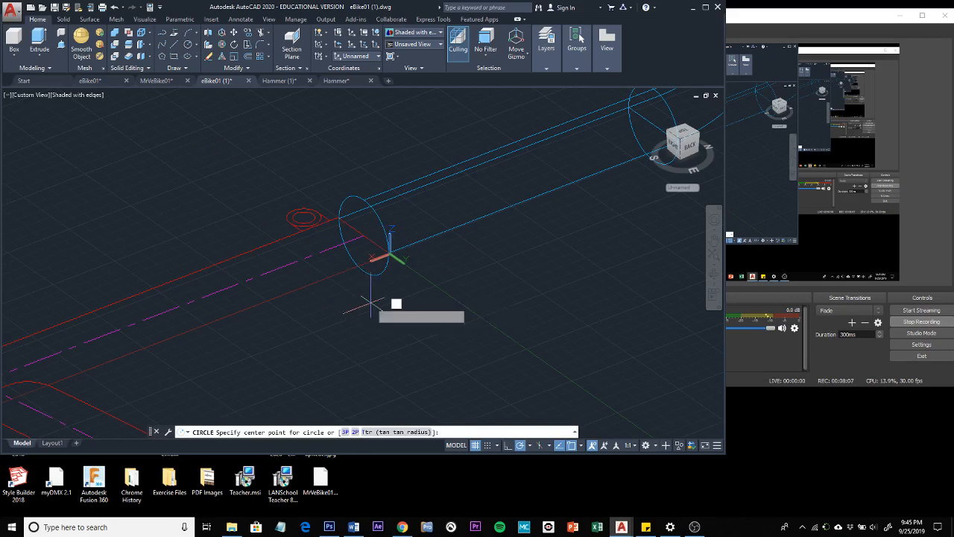
click(368, 301)
click(423, 286)
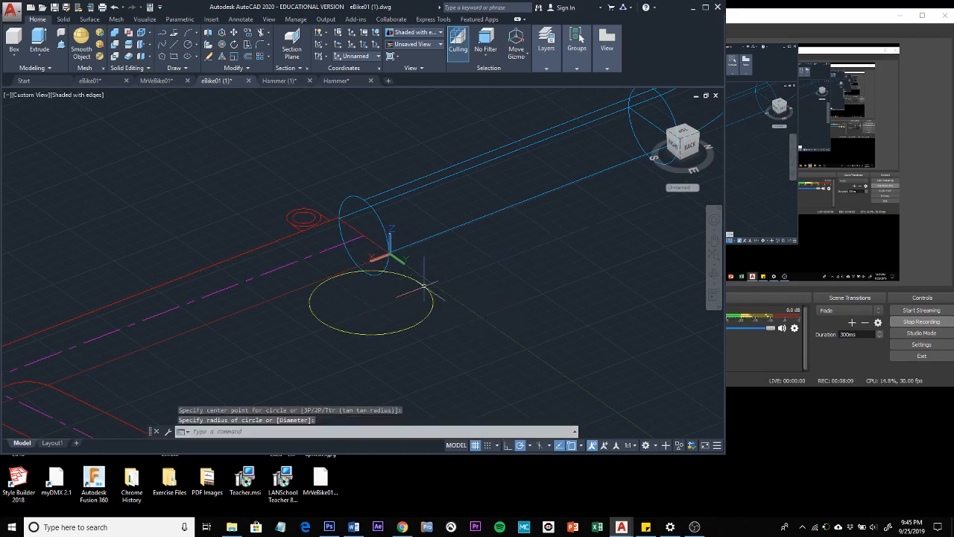
- Extrude the trial circle upward along the Z axis into a solid cylinder
click(418, 322)
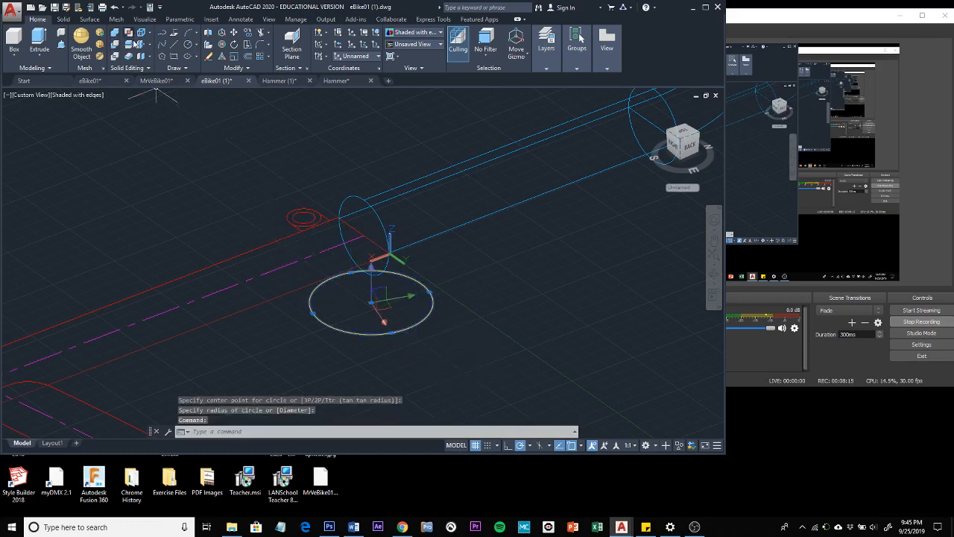
click(39, 41)
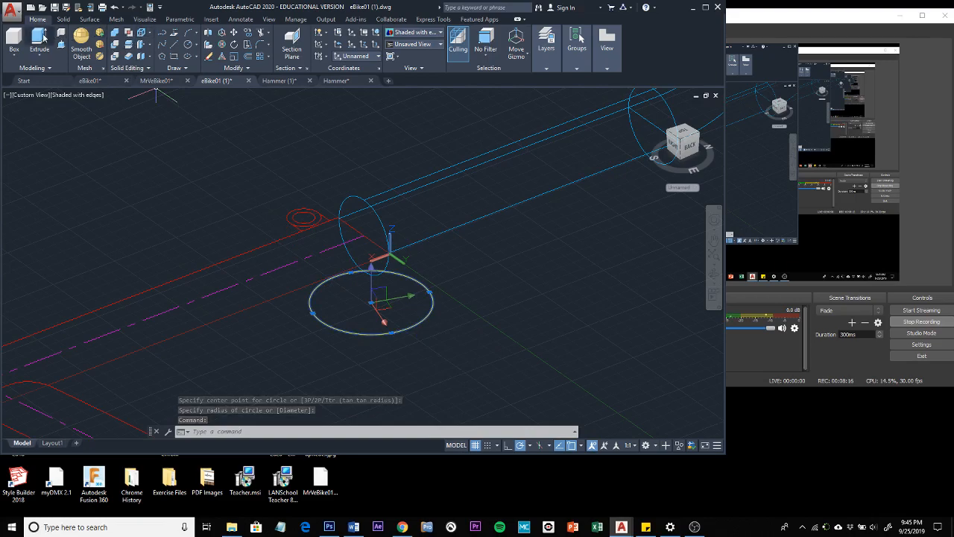
click(388, 240)
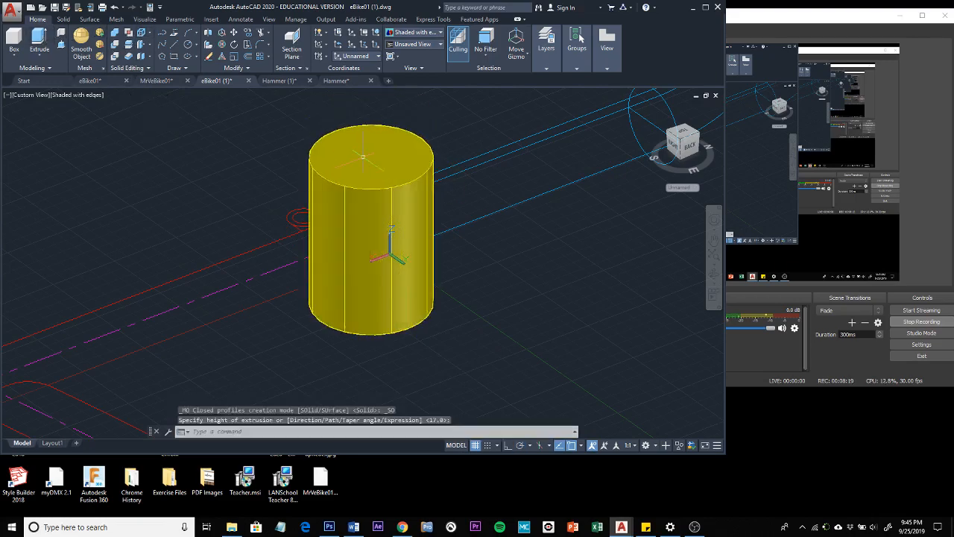
scroll(375, 336, down, 6)
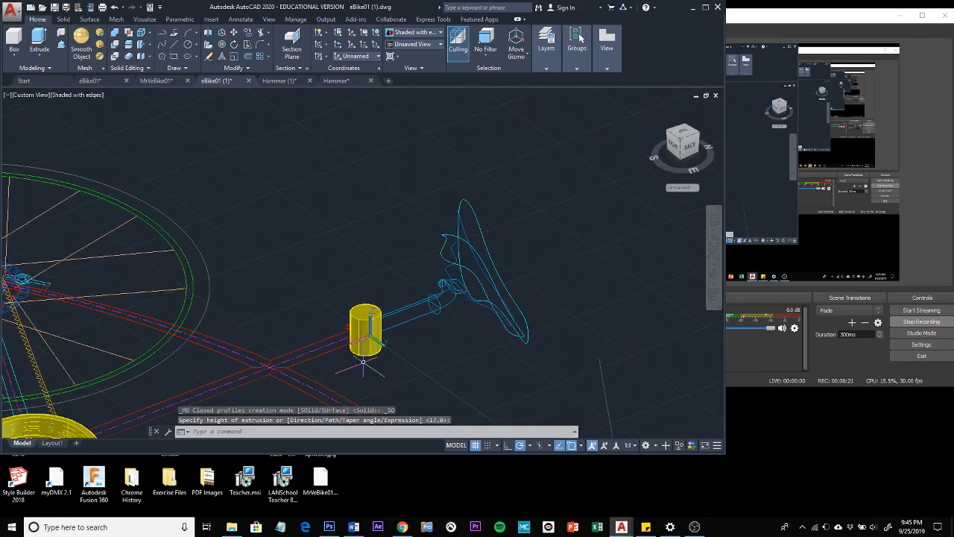
middle_drag(336, 362, 373, 253)
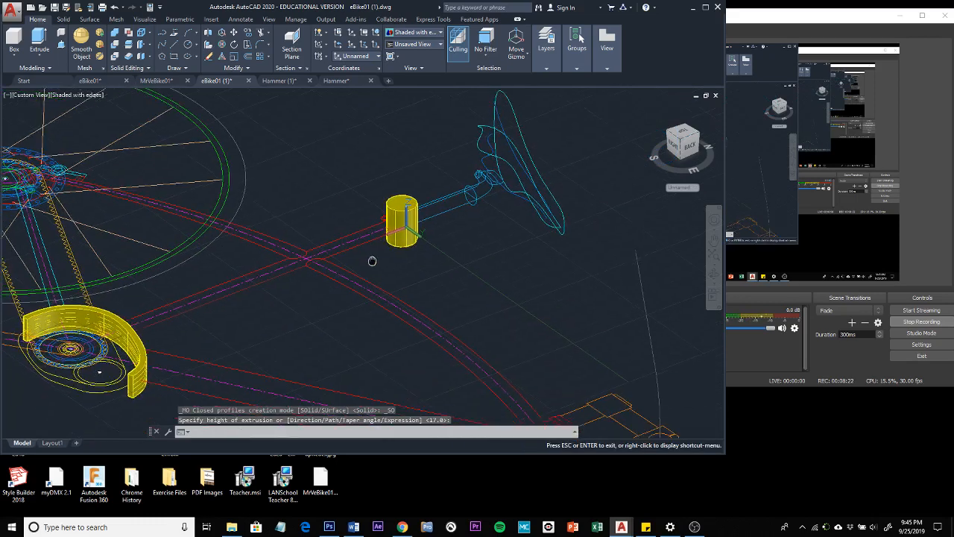
click(410, 224)
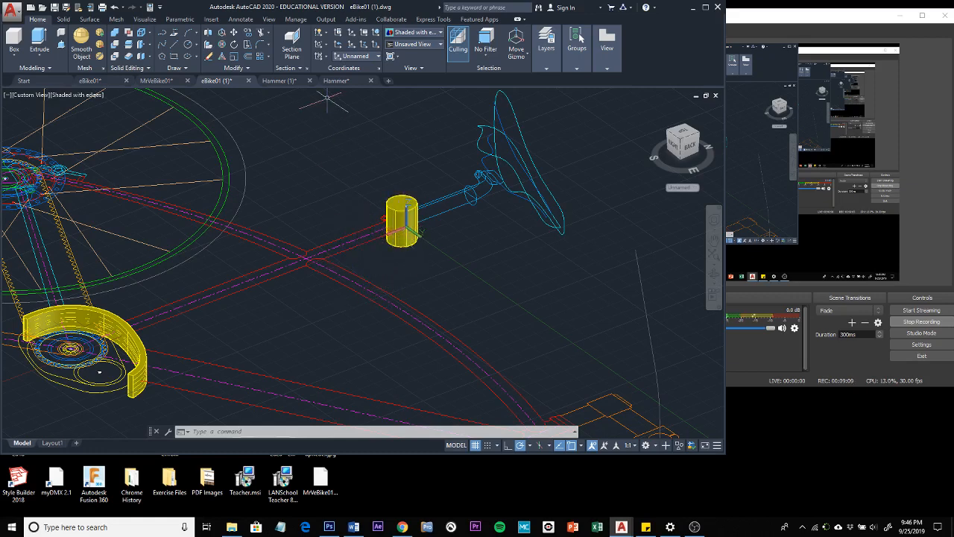
- Rotate the UCS 90 degrees about its Y axis so Z runs along the frame tube
click(325, 46)
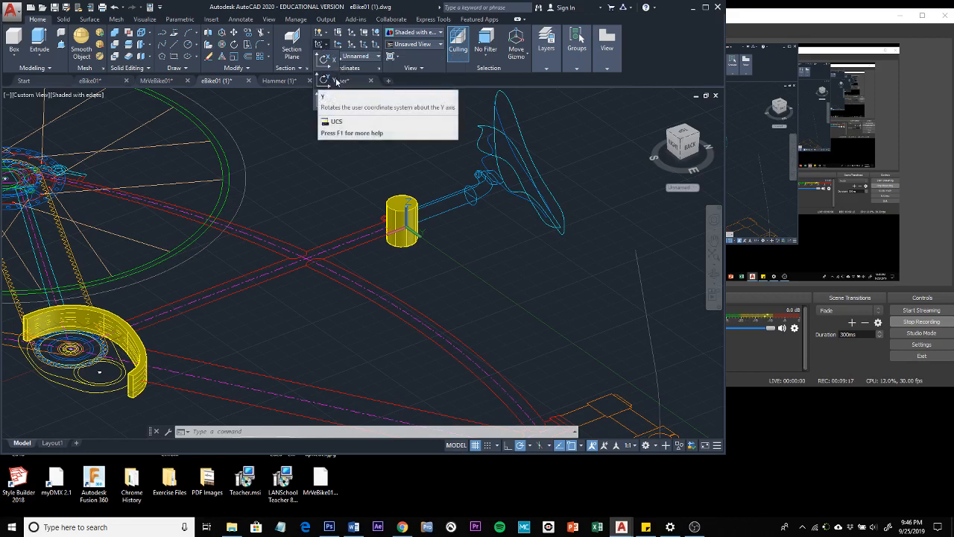
click(332, 82)
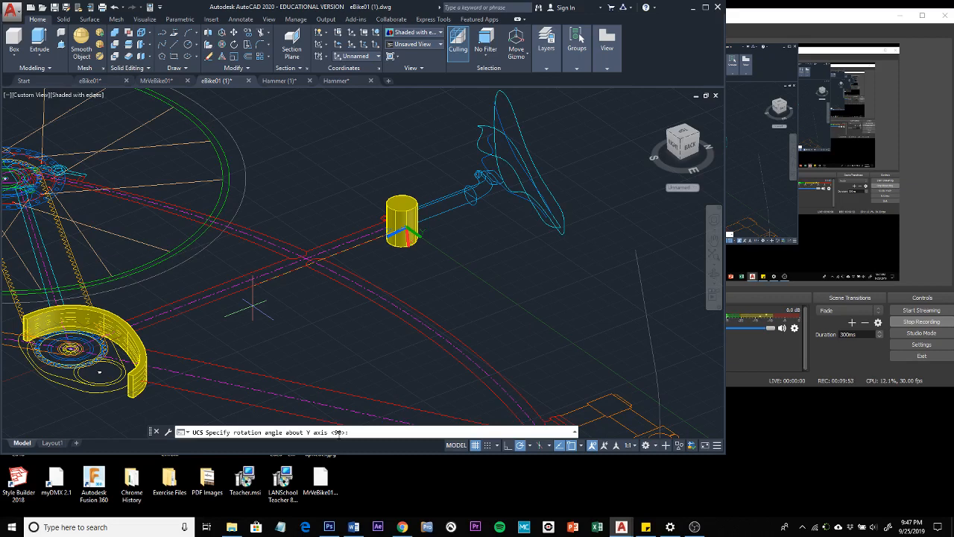
key(Return)
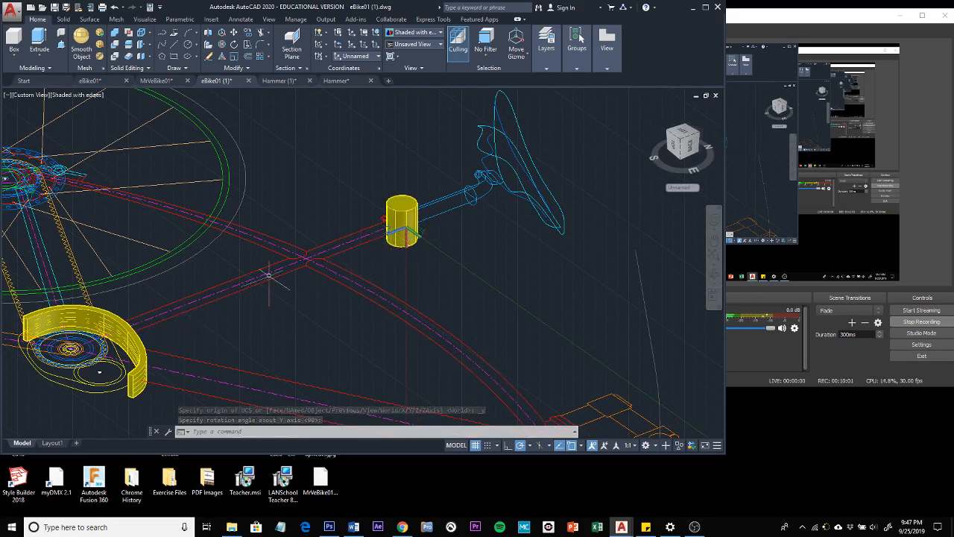
- Delete the yellow trial cylinder at the frame tube's seatpost end
click(402, 218)
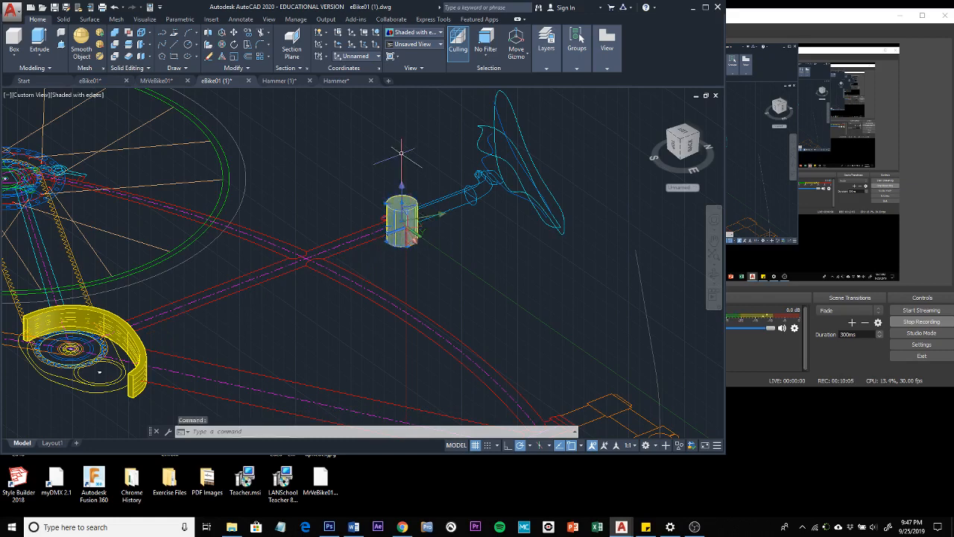
key(Delete)
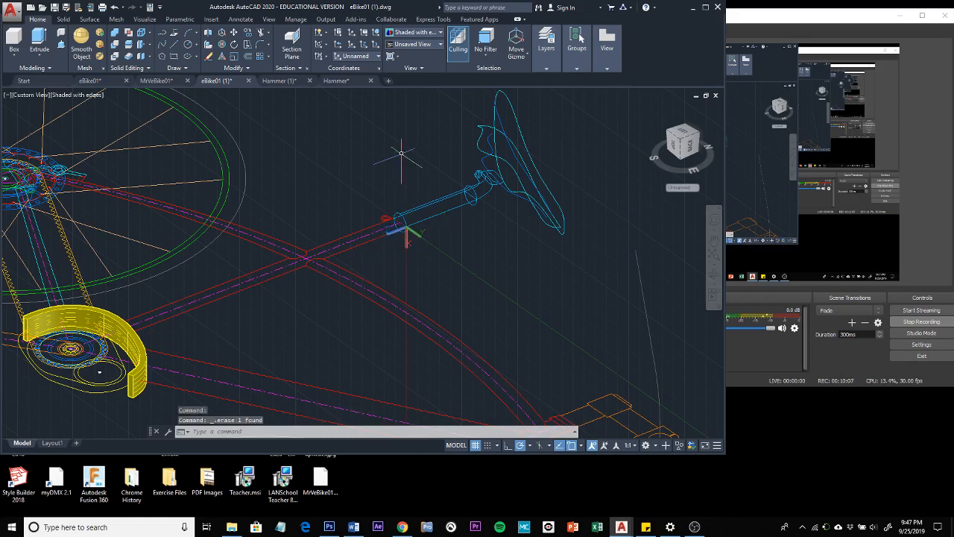
- Draw a circle centred on the tube's centreline at its seatpost end, with the radius snapped to the tube's outer edge corner
scroll(405, 212, up, 4)
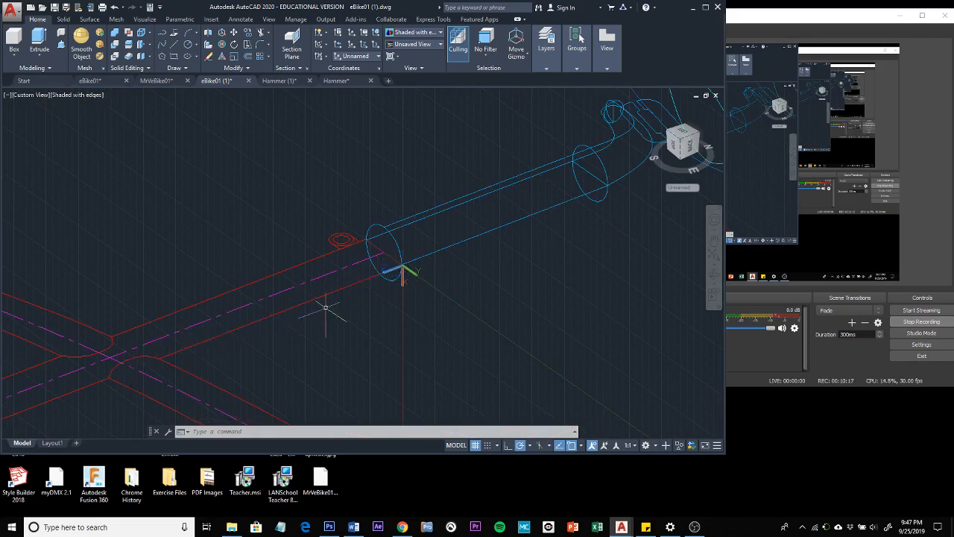
scroll(349, 281, down, 3)
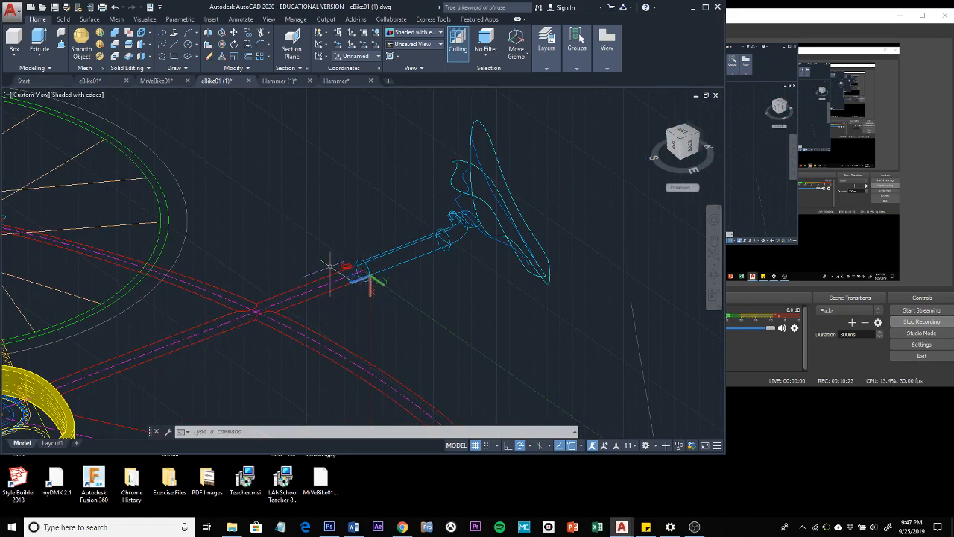
click(189, 45)
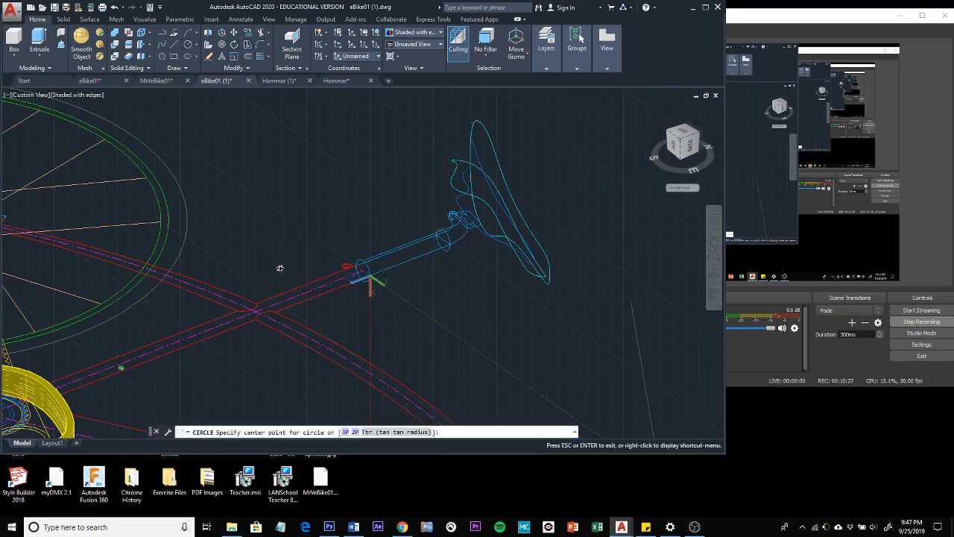
middle_drag(280, 268, 298, 277)
scroll(298, 276, up, 3)
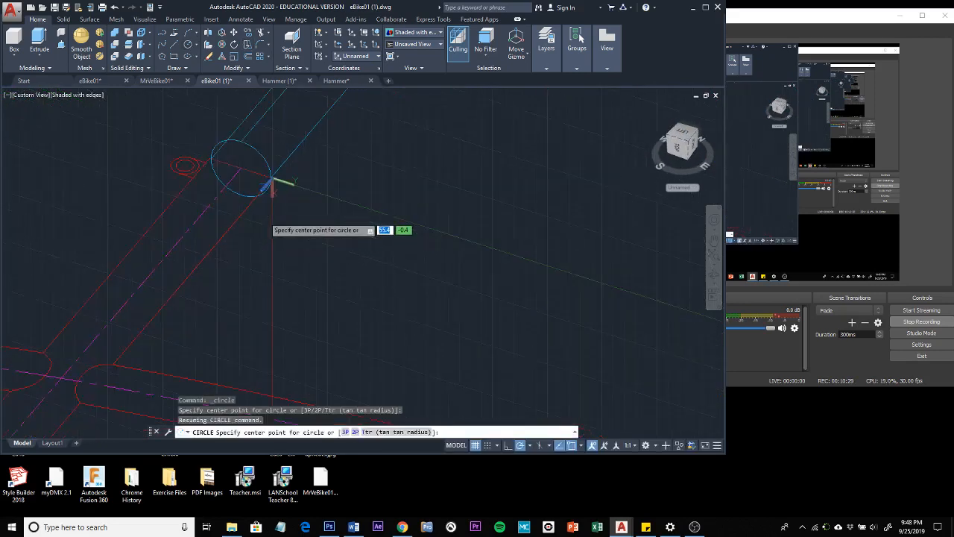
scroll(264, 214, up, 2)
middle_drag(264, 214, 332, 288)
scroll(332, 288, down, 1)
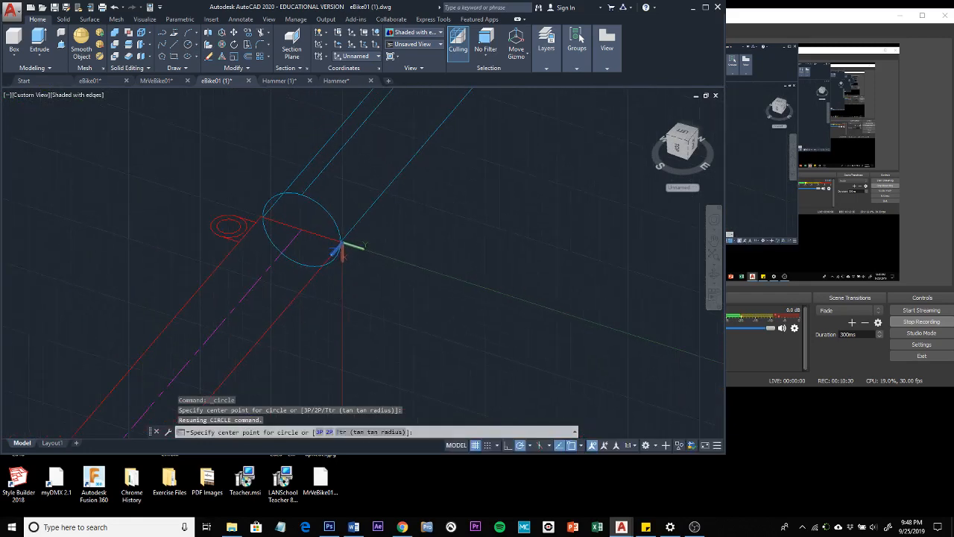
click(302, 229)
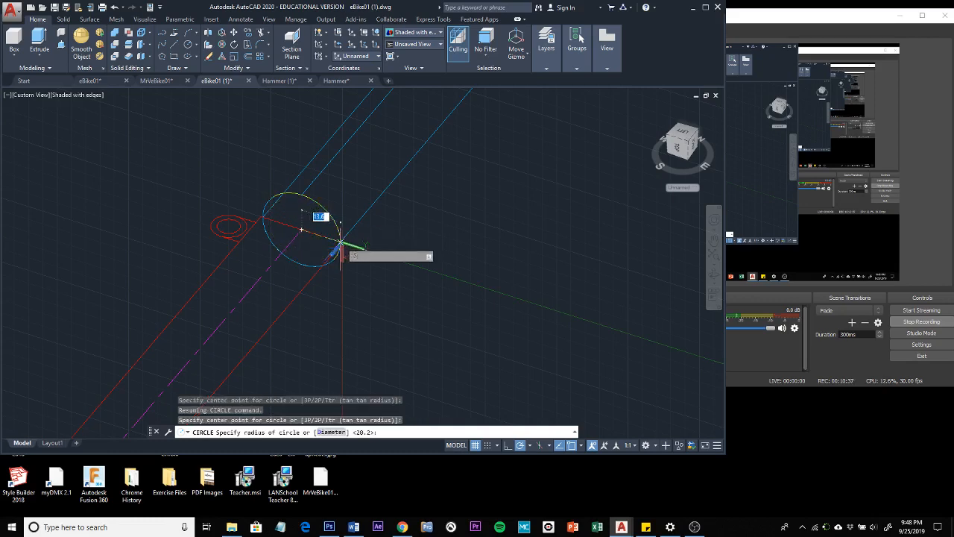
scroll(339, 244, up, 3)
scroll(339, 244, up, 3)
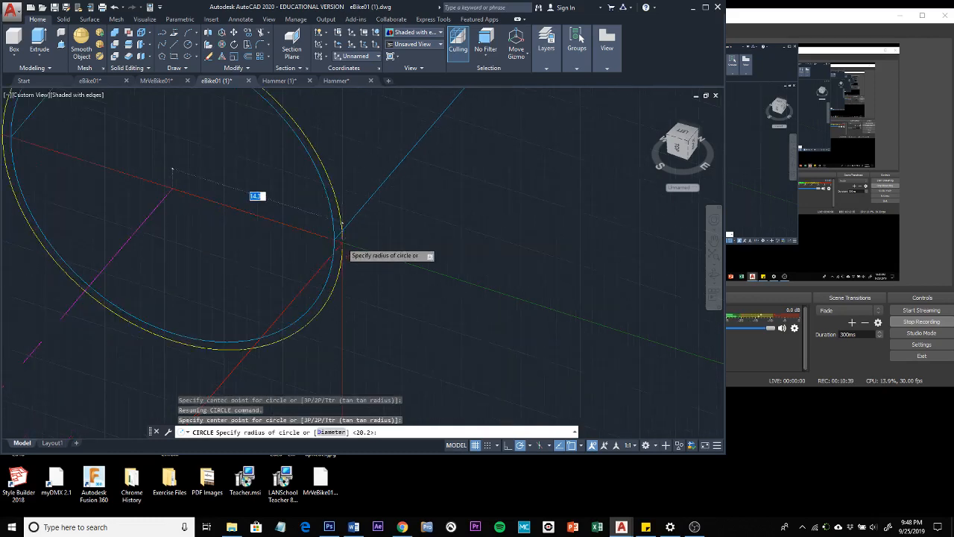
scroll(339, 244, up, 3)
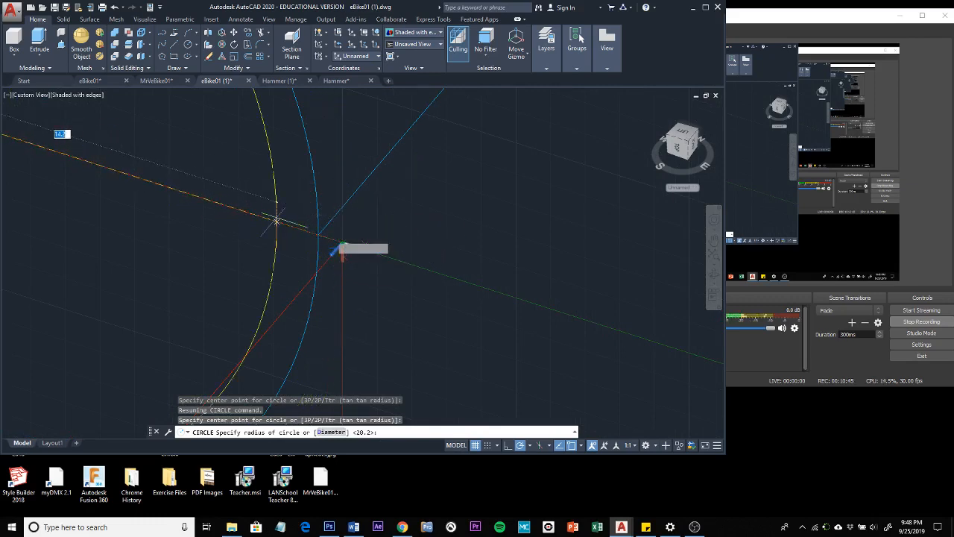
middle_drag(183, 231, 474, 257)
scroll(474, 257, down, 2)
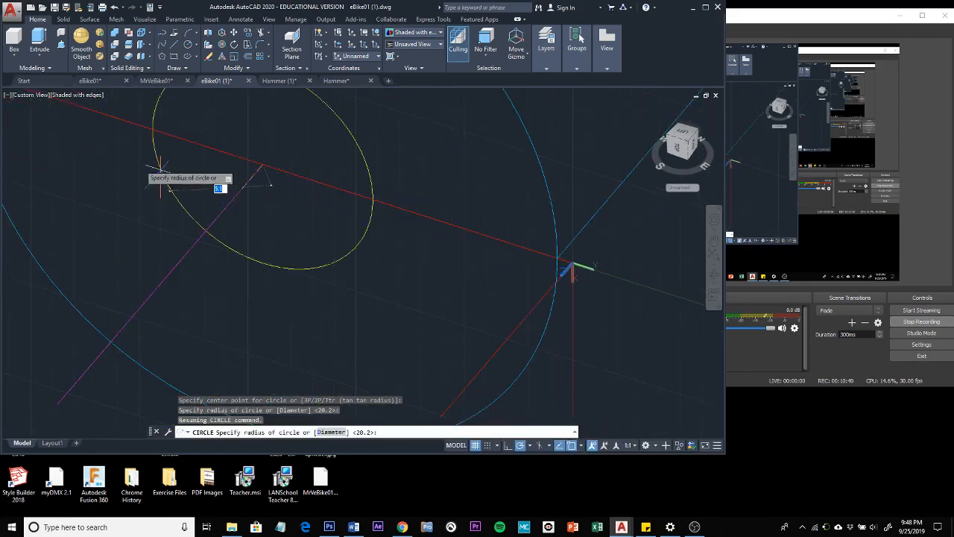
middle_drag(198, 181, 381, 267)
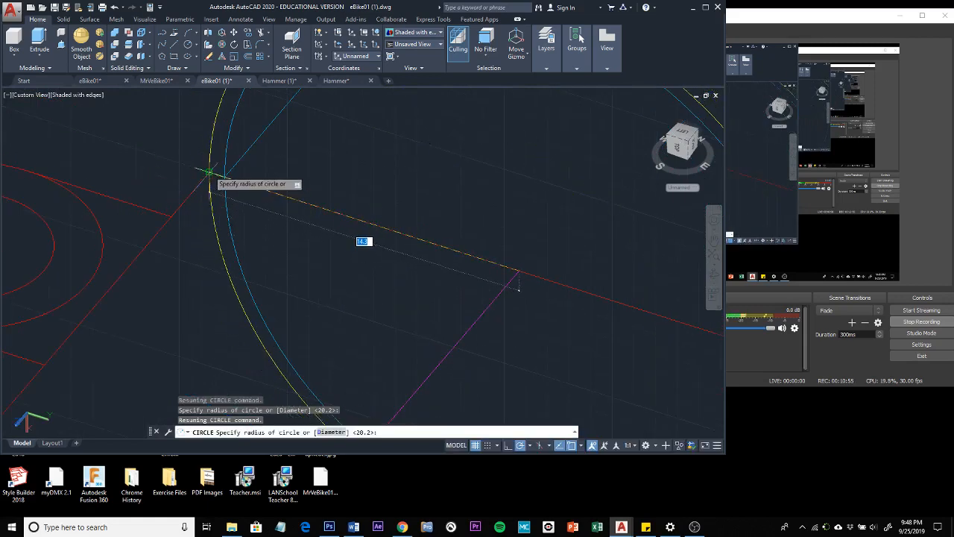
click(208, 172)
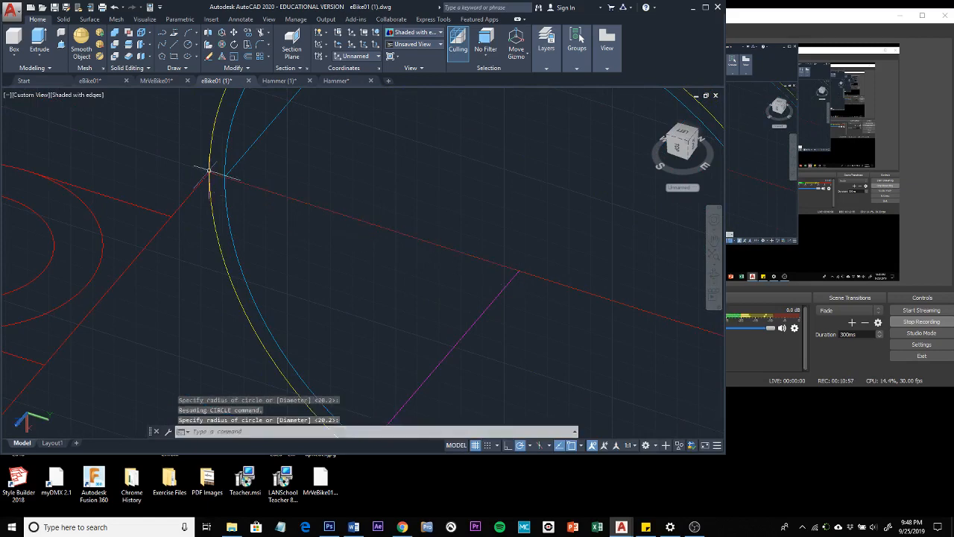
- Offset the yellow circle inward, with the distance picked from the tube's outer edge corner to its inner edge
shift+middle_drag(340, 166, 363, 163)
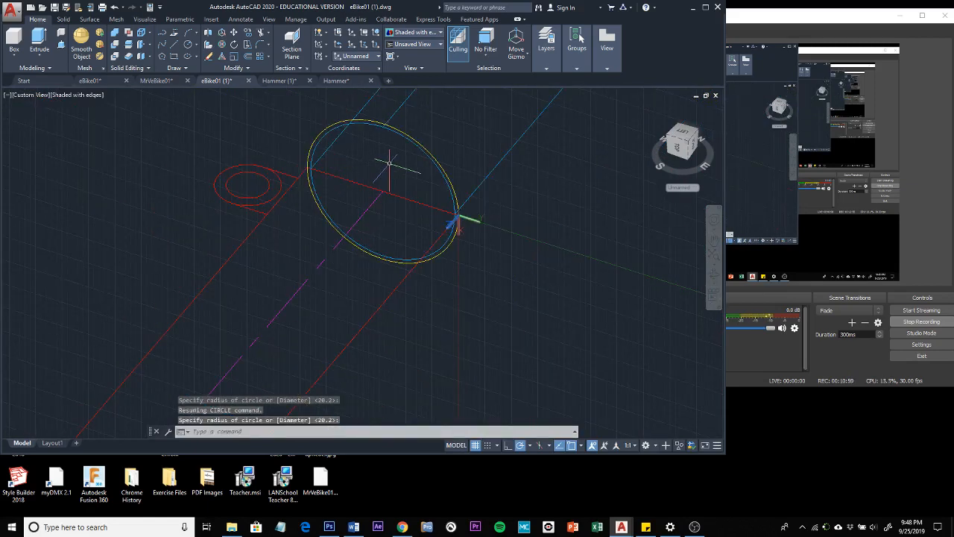
scroll(387, 164, up, 2)
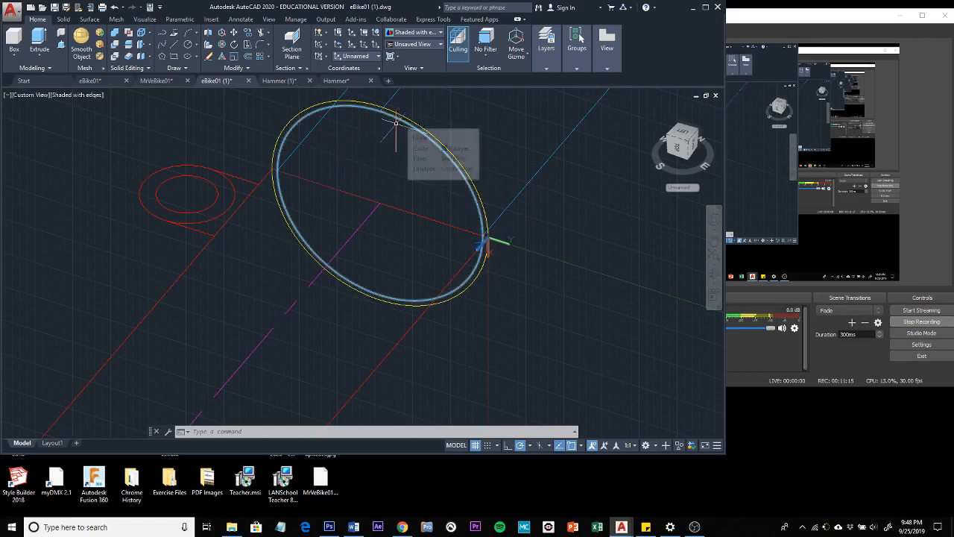
click(250, 58)
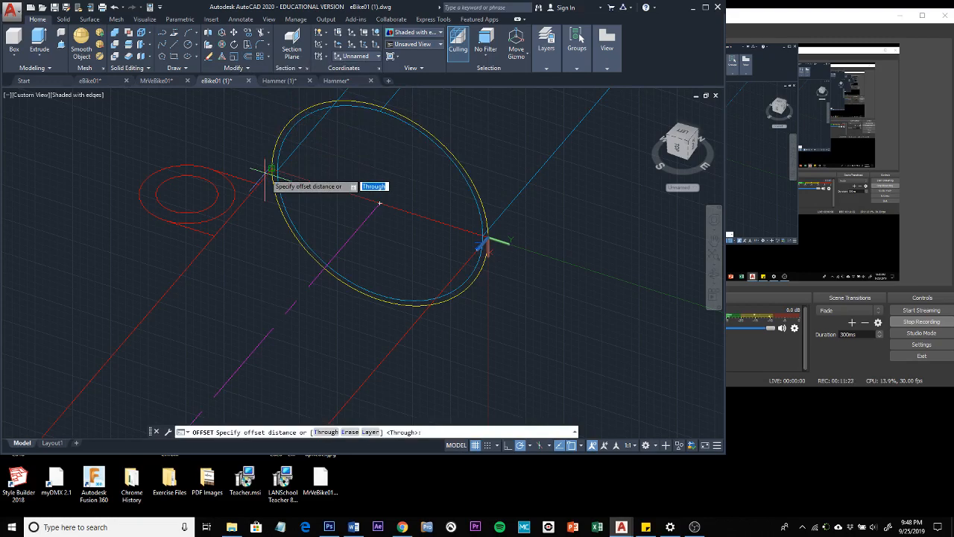
scroll(270, 170, up, 5)
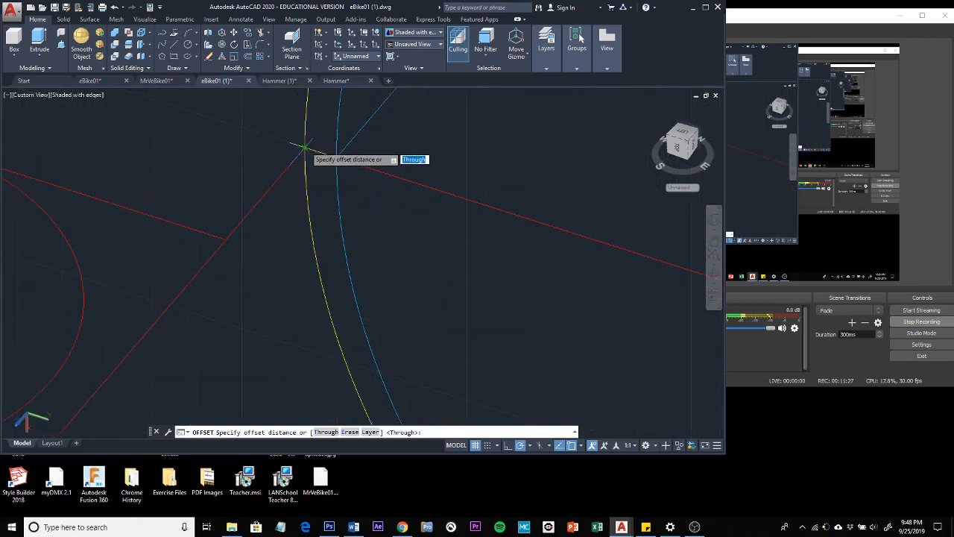
click(304, 147)
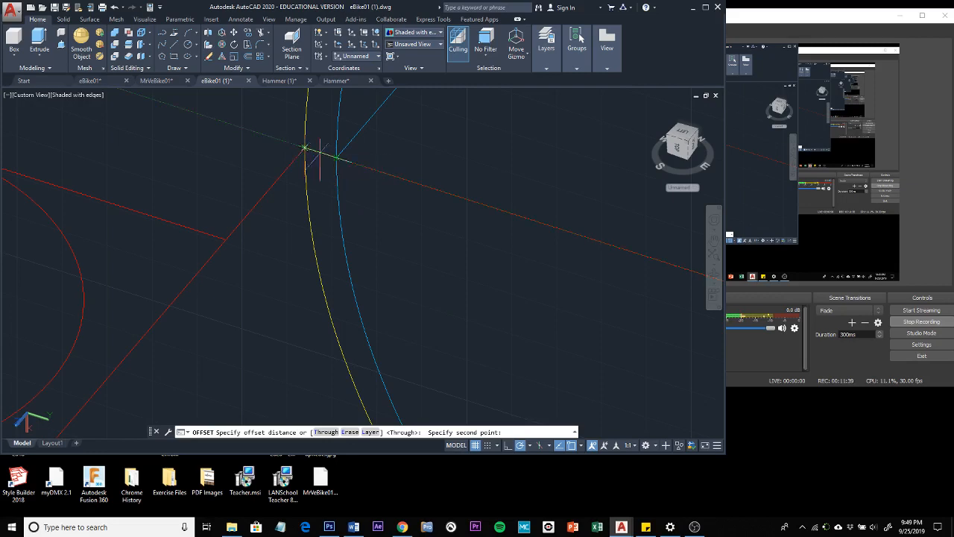
click(336, 157)
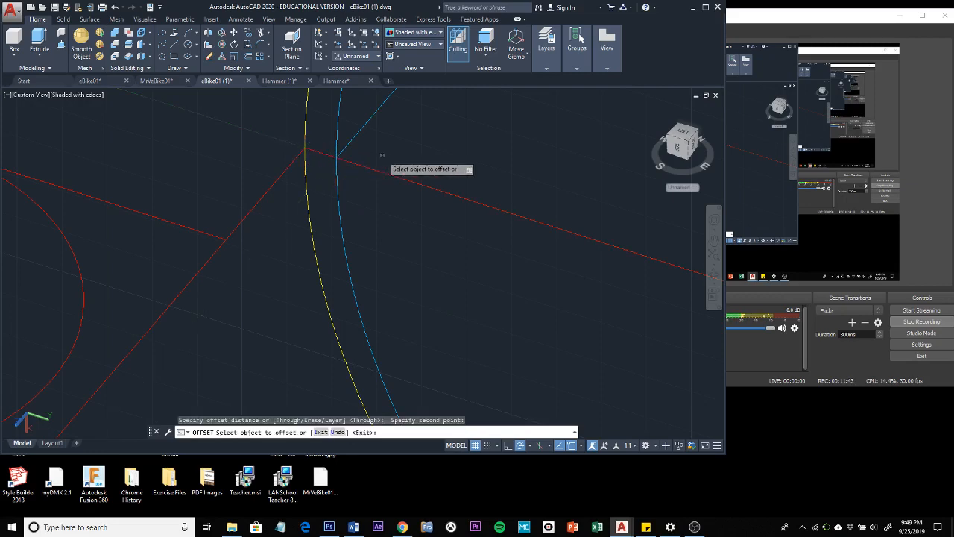
scroll(382, 155, down, 2)
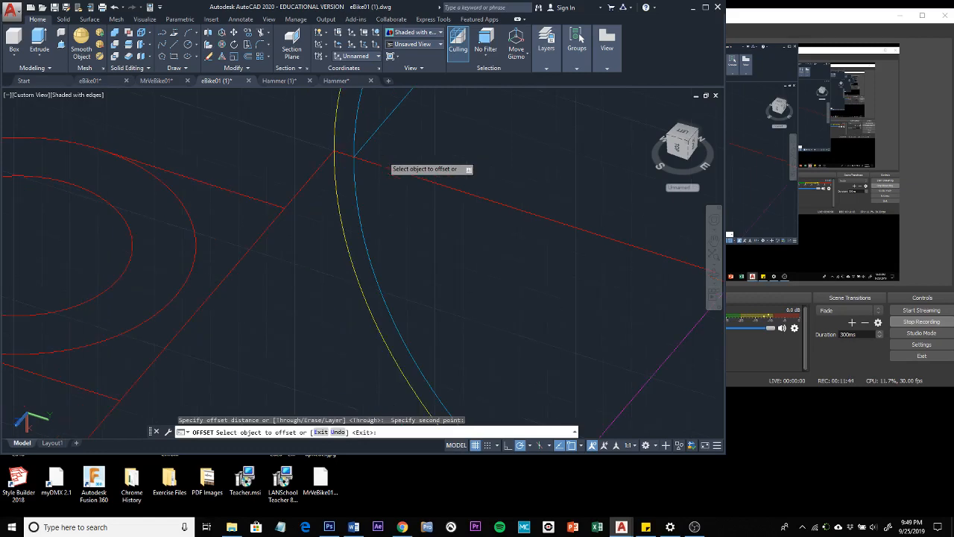
click(336, 117)
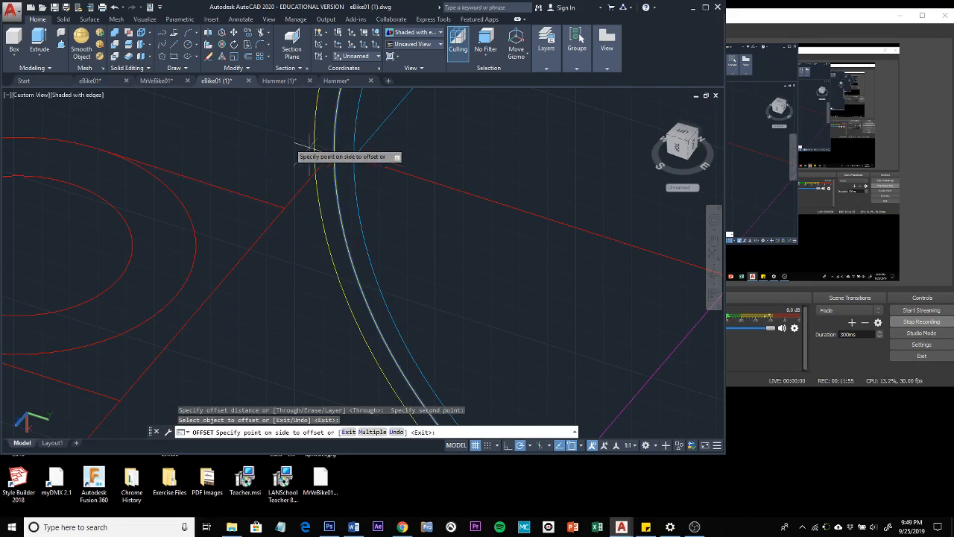
click(383, 154)
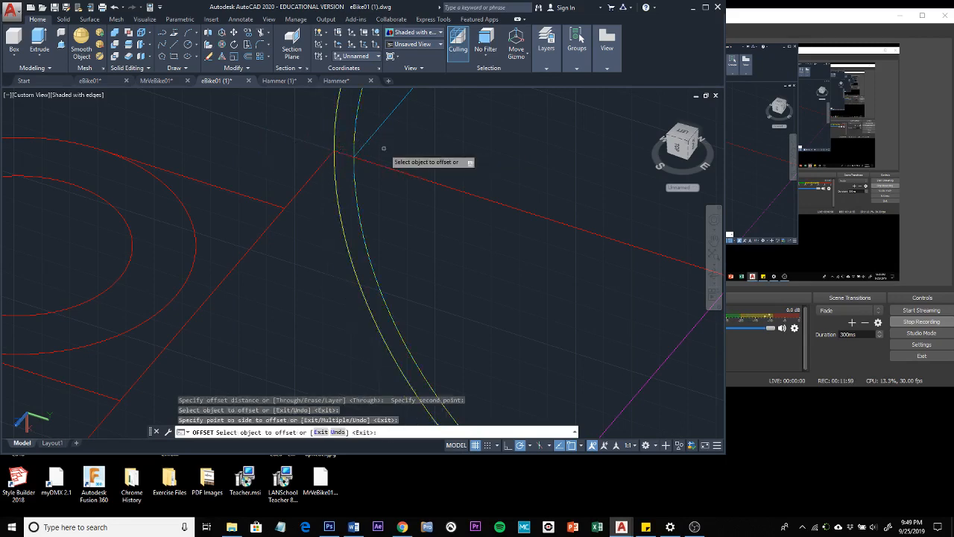
scroll(434, 138, down, 5)
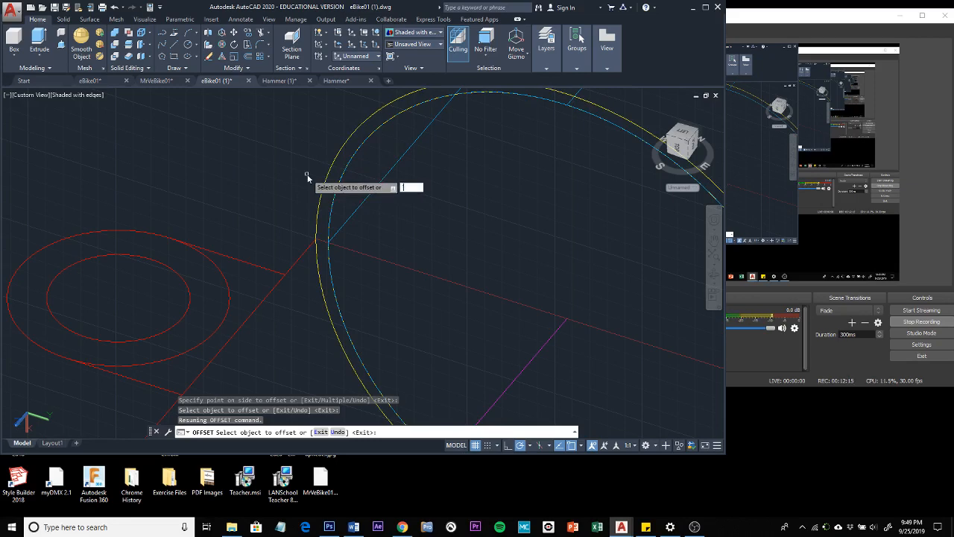
key(Escape)
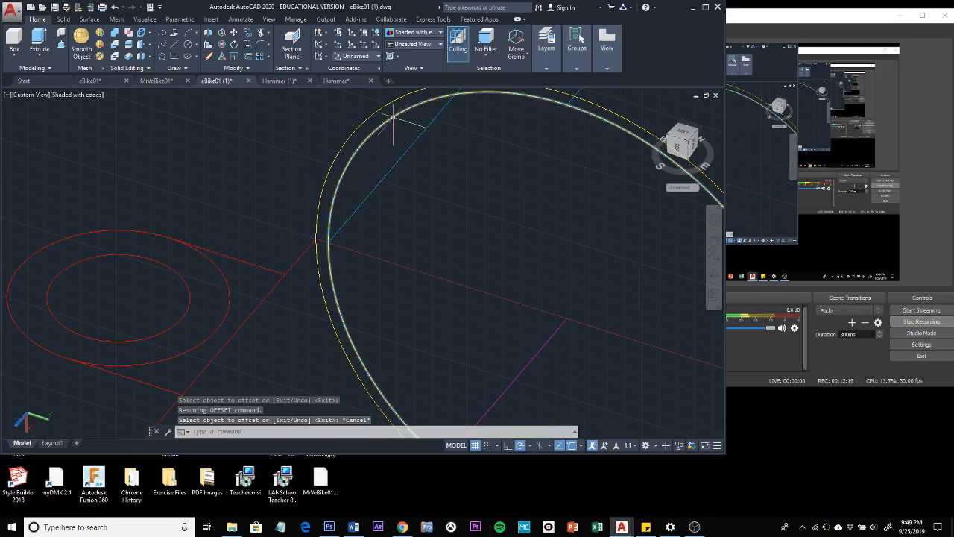
- Isolate the 3D Frame layer using one of the two yellow circles
scroll(380, 149, down, 3)
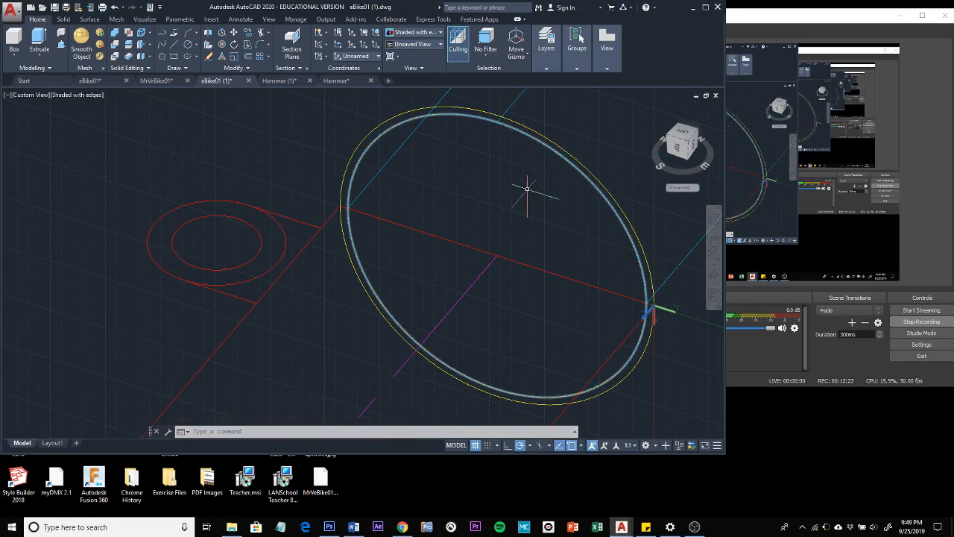
scroll(527, 189, down, 2)
middle_drag(521, 213, 344, 225)
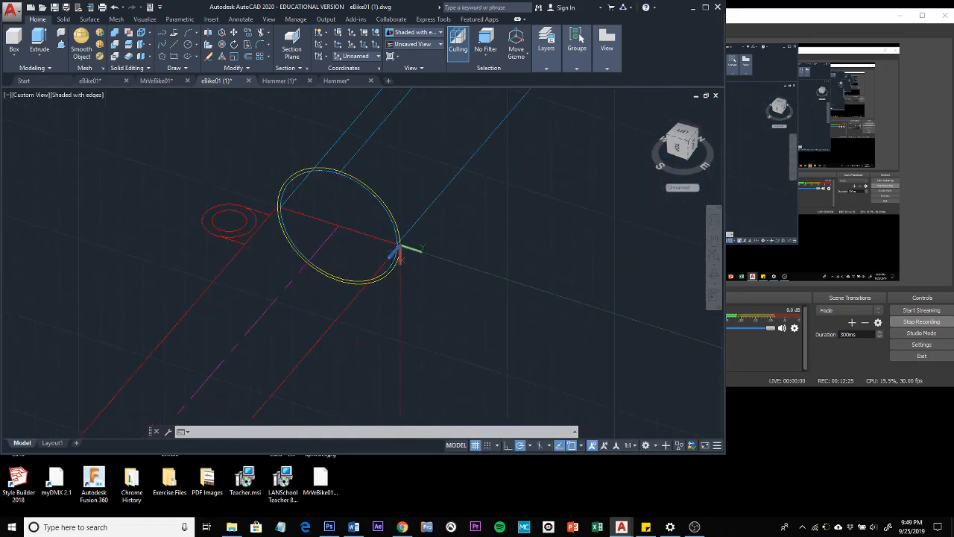
scroll(345, 204, down, 2)
middle_drag(506, 207, 504, 225)
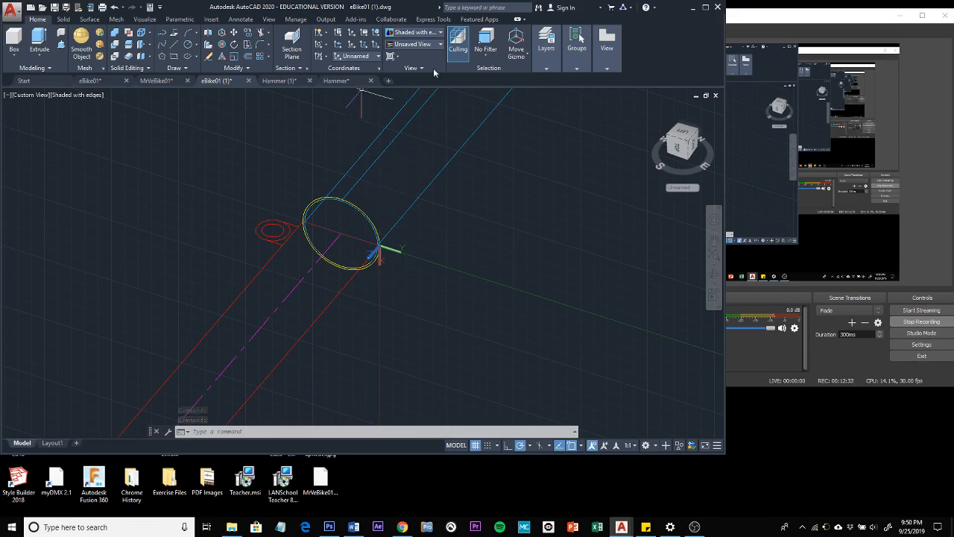
click(548, 52)
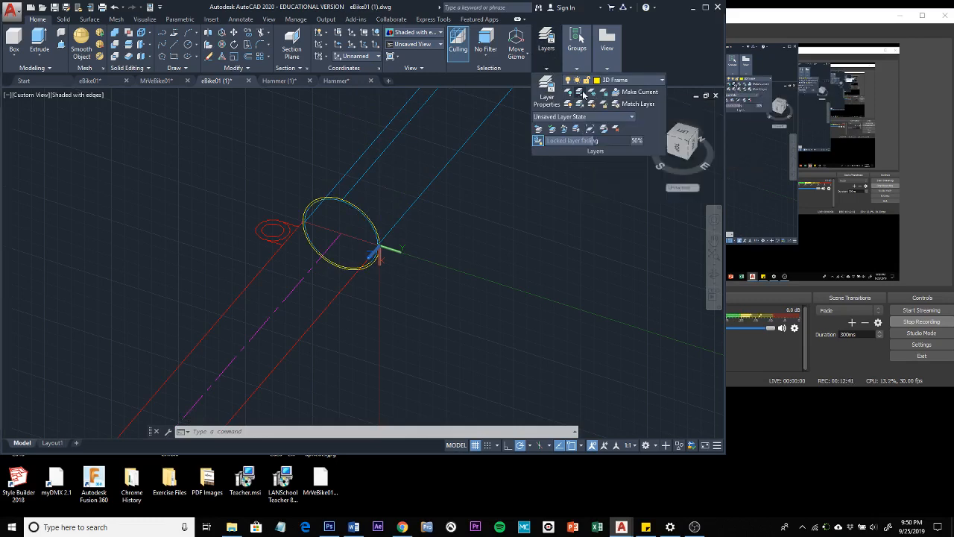
click(579, 93)
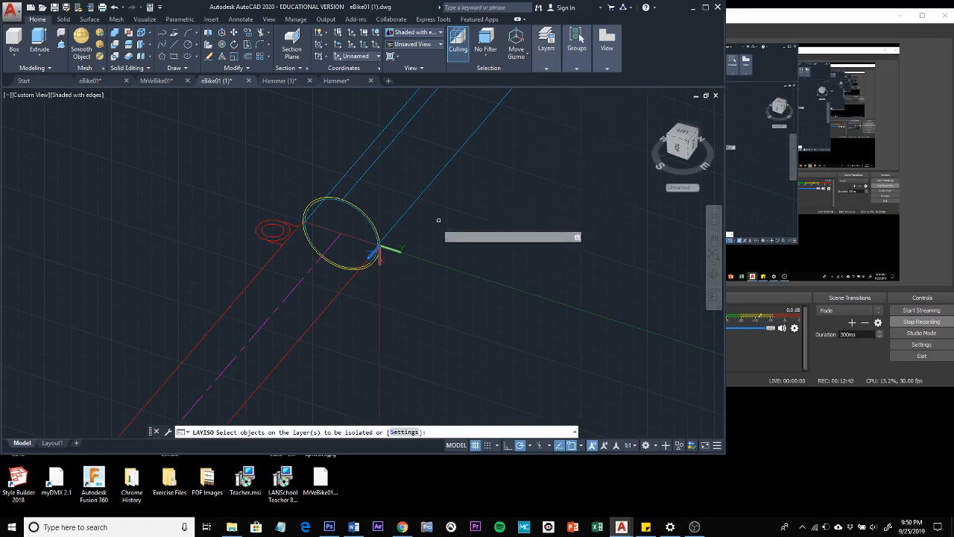
click(372, 221)
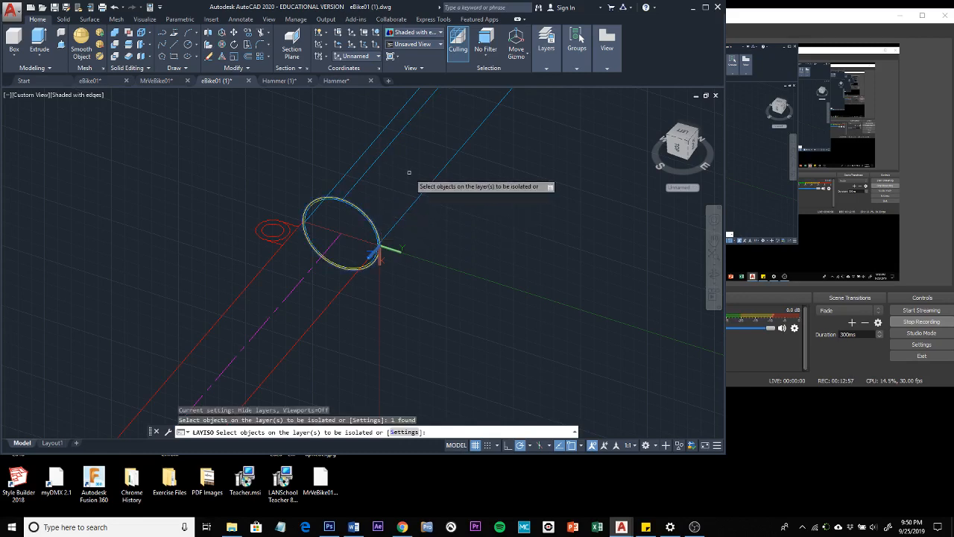
key(Return)
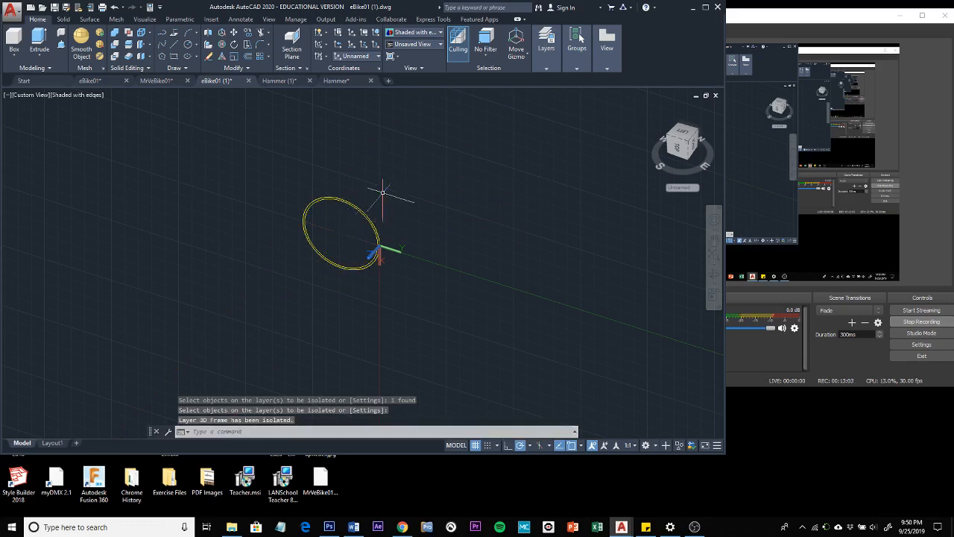
- Convert the two concentric yellow circles into regions with the Region command
scroll(399, 200, up, 3)
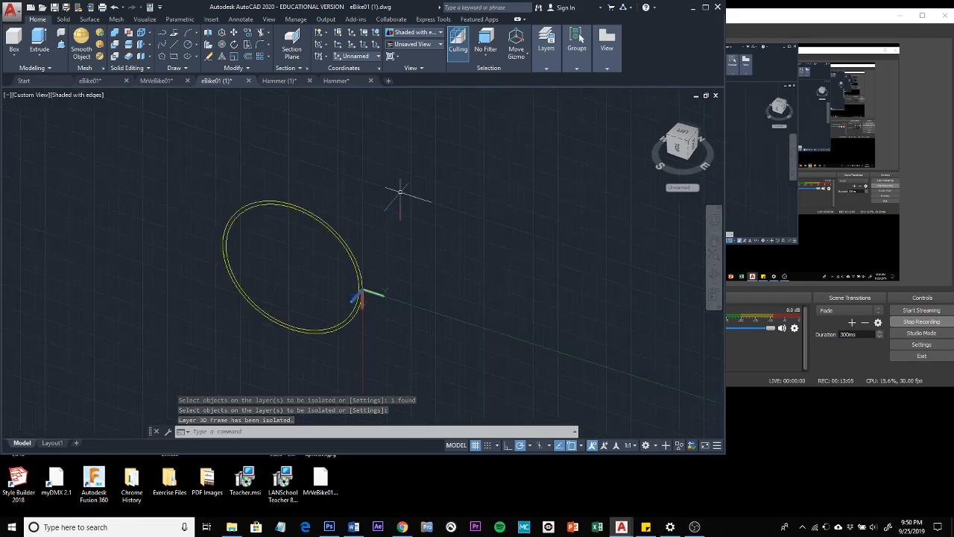
middle_drag(348, 239, 402, 188)
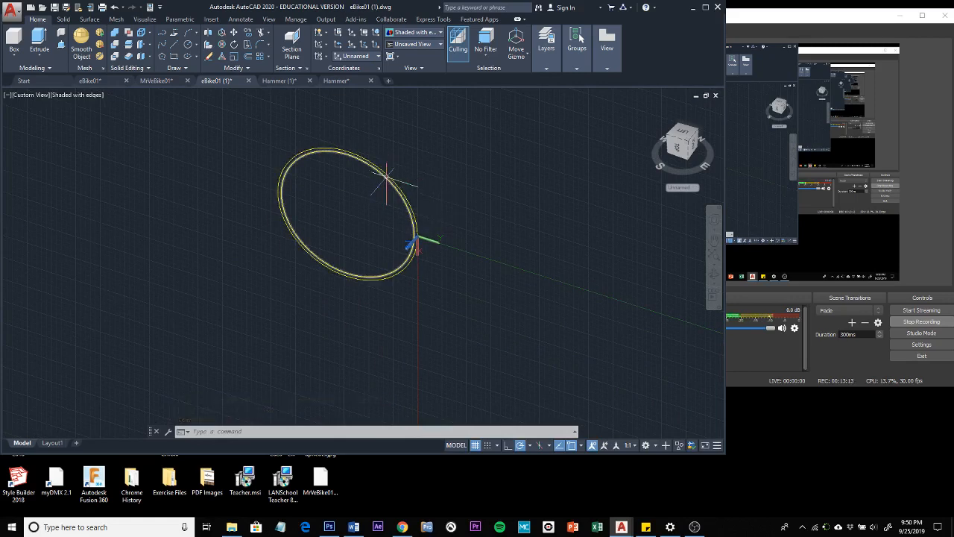
scroll(387, 176, up, 2)
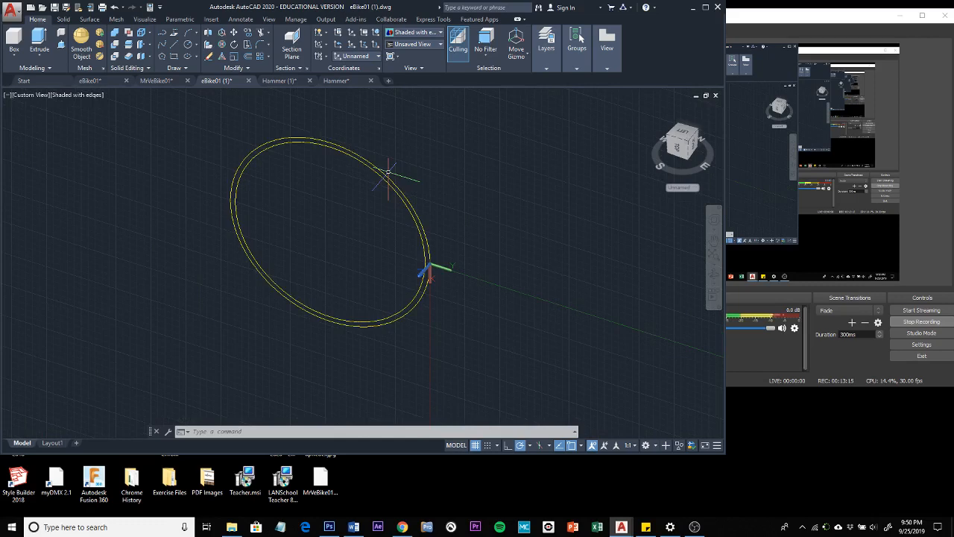
mouse_move(382, 173)
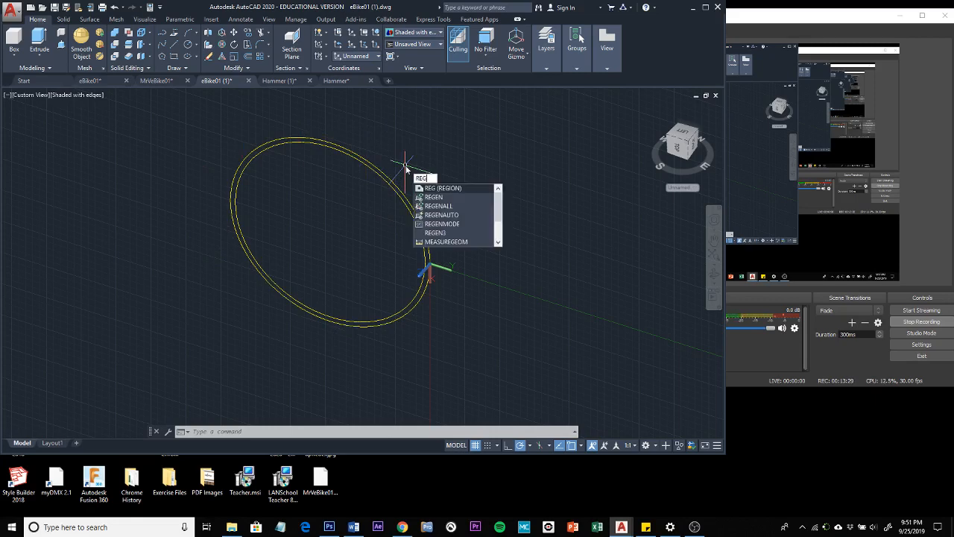
text(io)
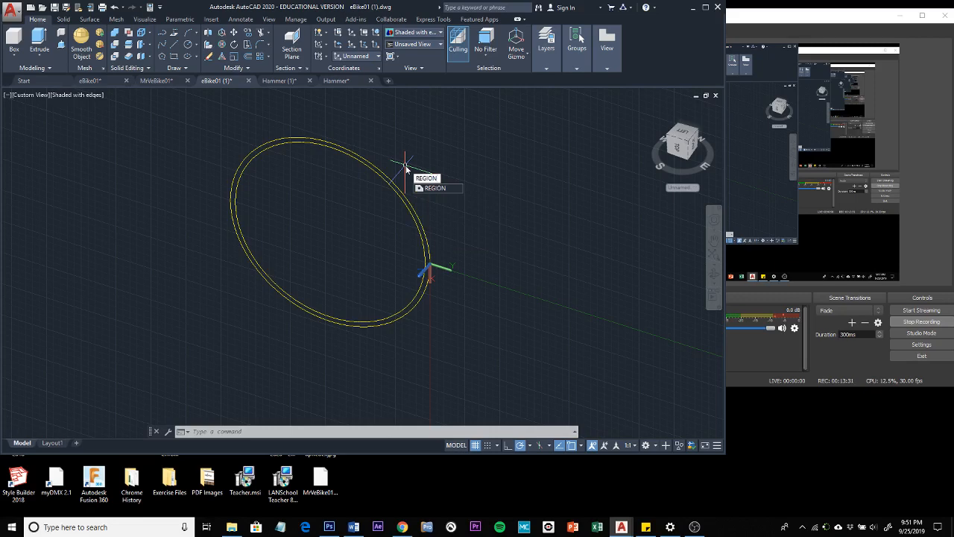
key(Return)
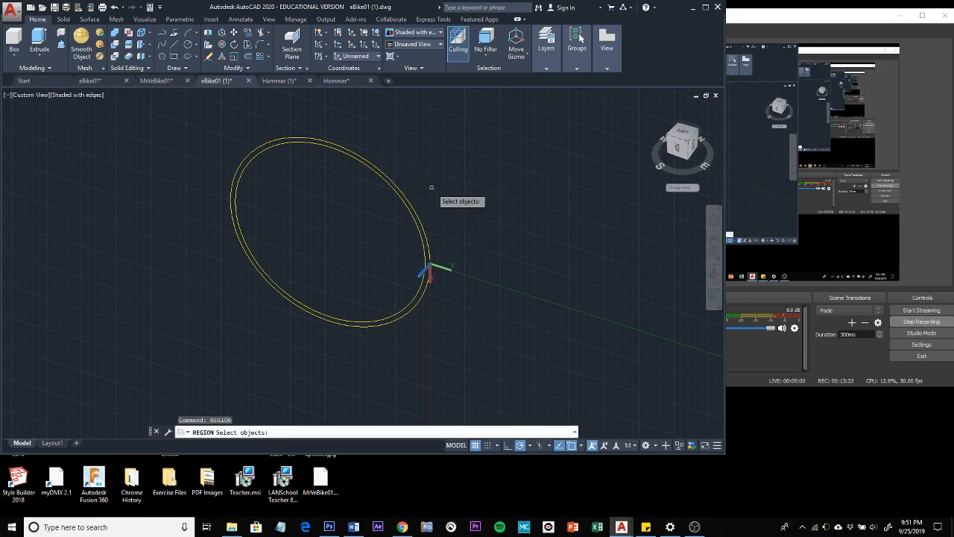
click(417, 149)
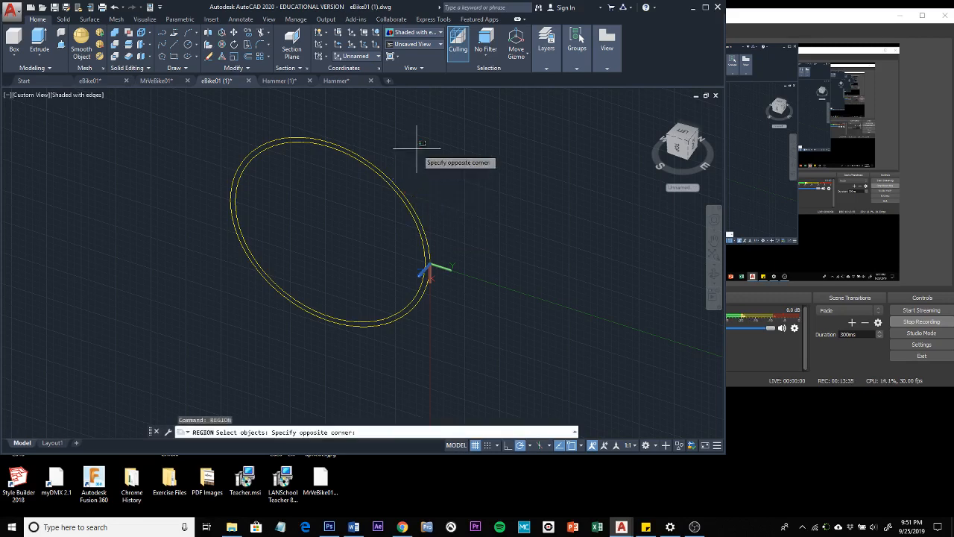
click(365, 199)
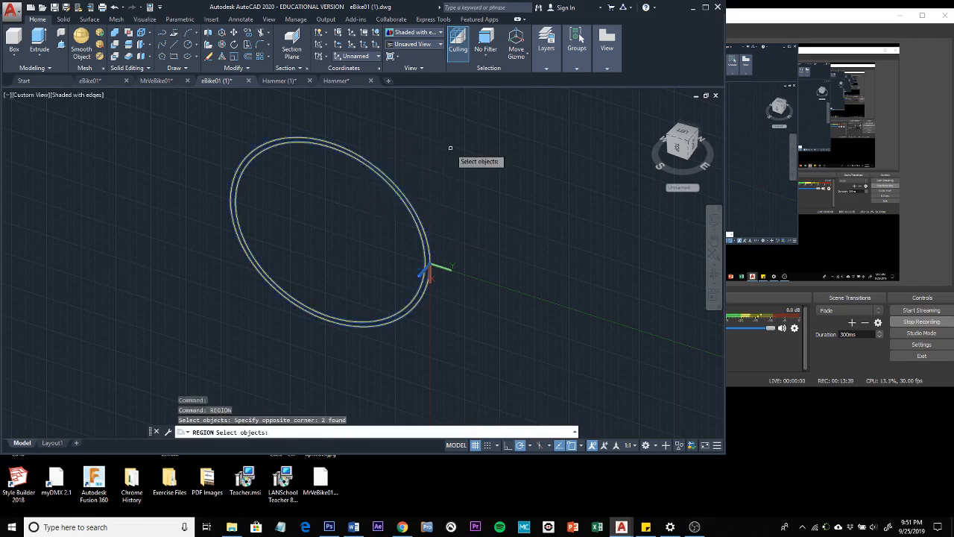
key(Return)
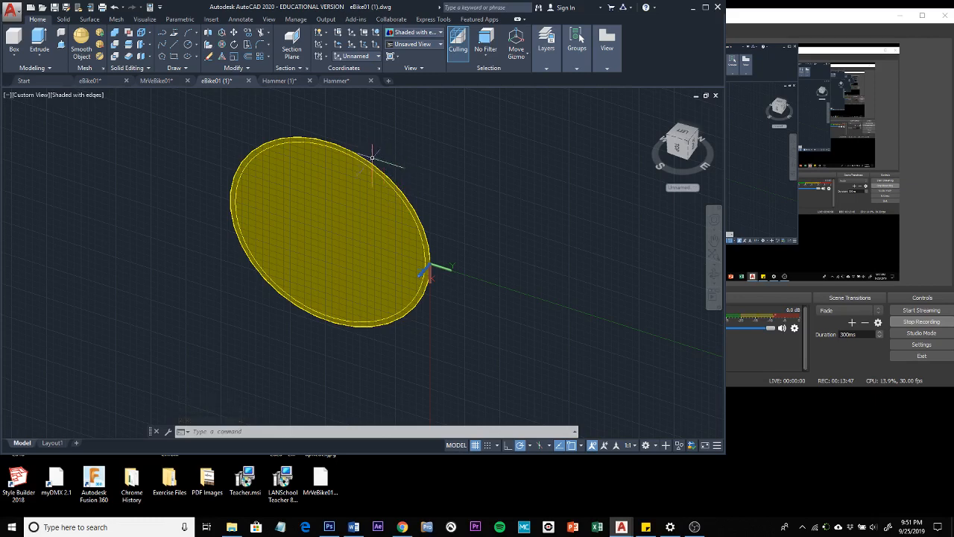
mouse_move(371, 162)
mouse_move(313, 139)
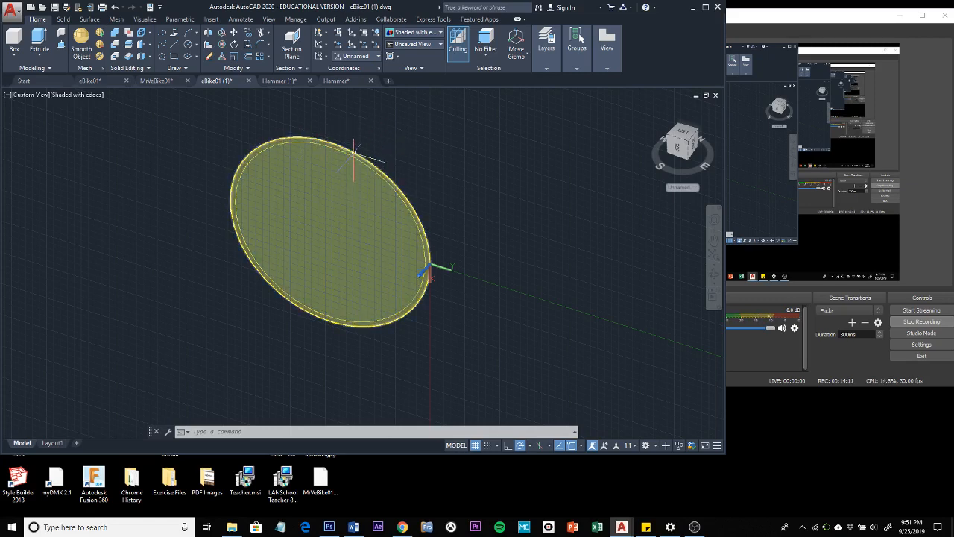
click(354, 152)
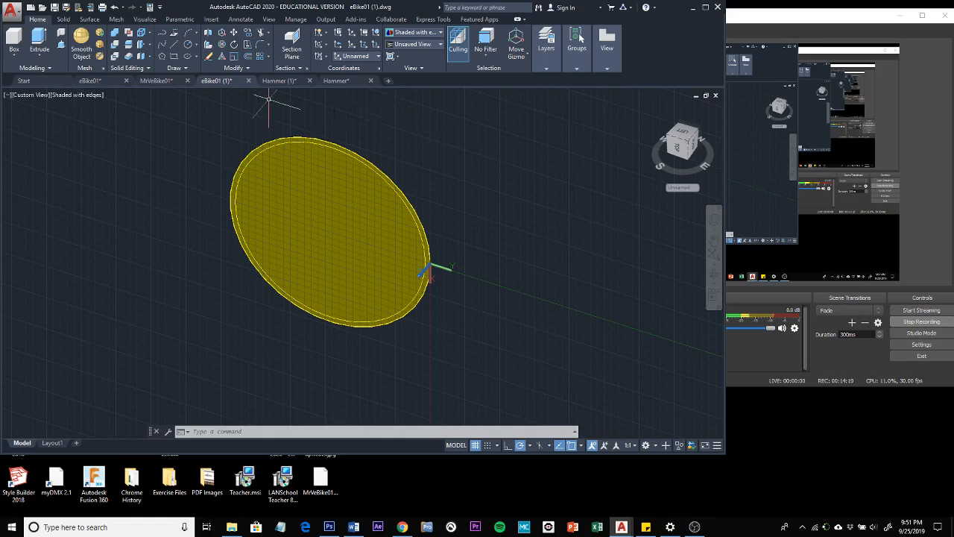
click(64, 20)
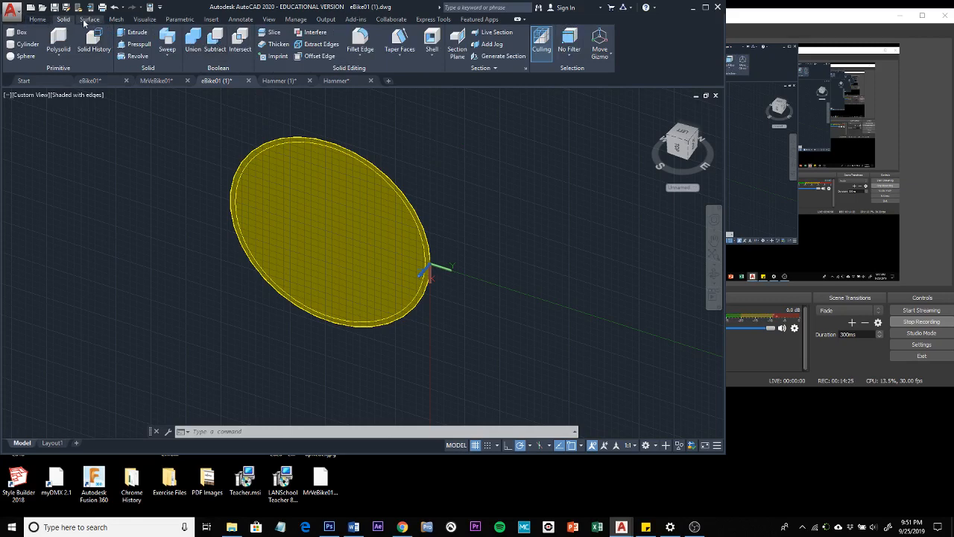
click(87, 20)
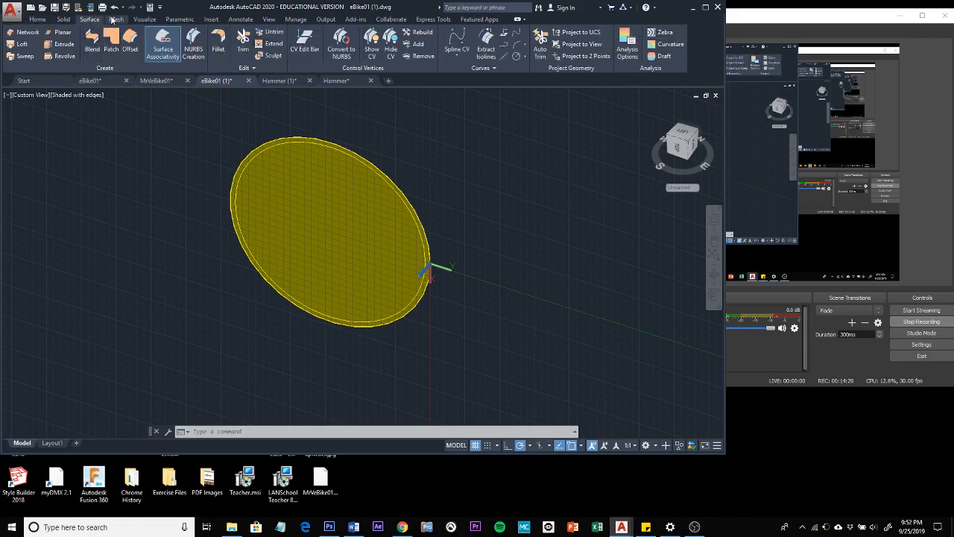
click(115, 20)
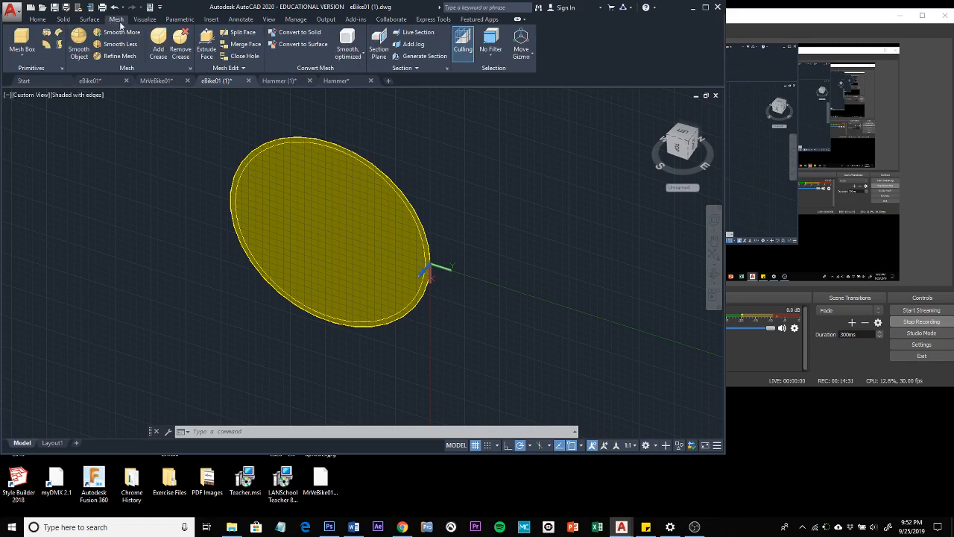
click(63, 20)
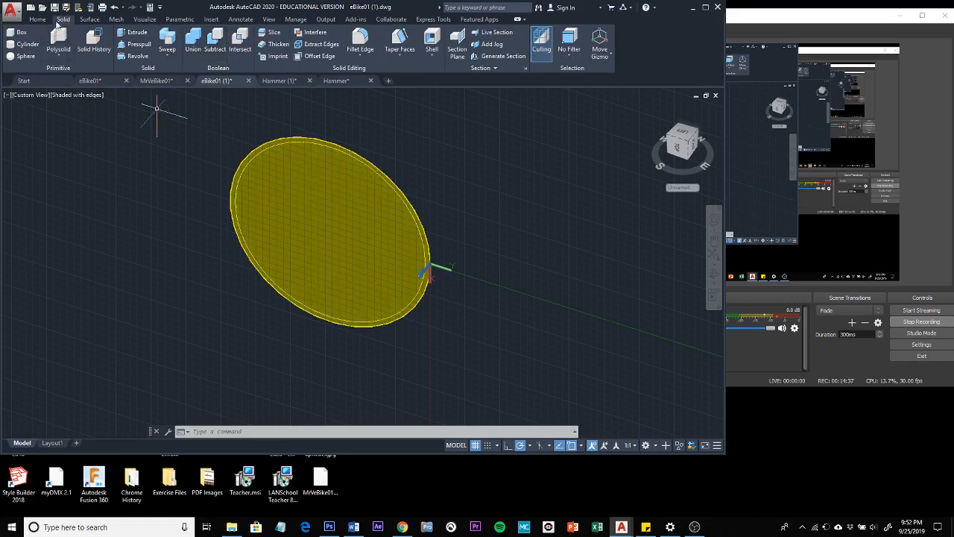
click(37, 19)
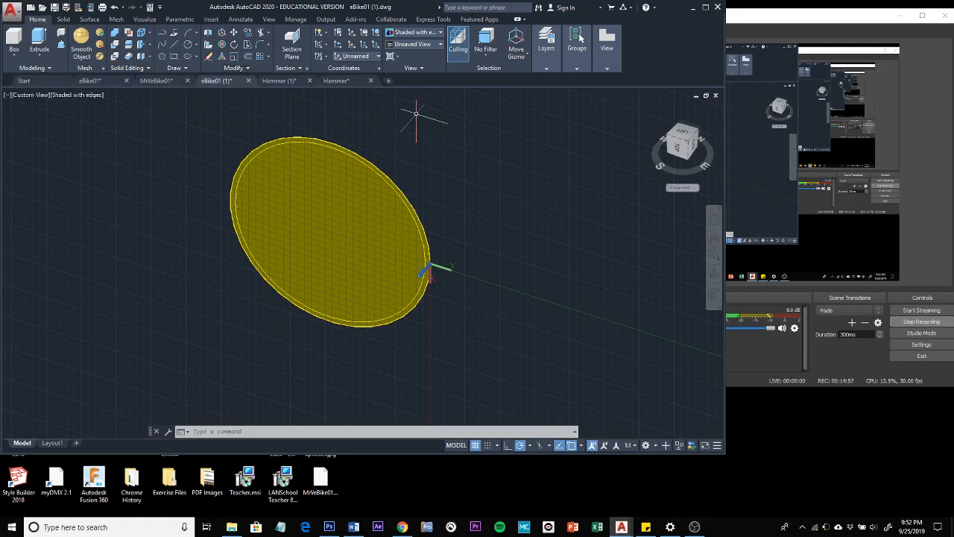
- Try subtracting the inner circular region from the outer one with Subtract, and undo that subtraction
text(su)
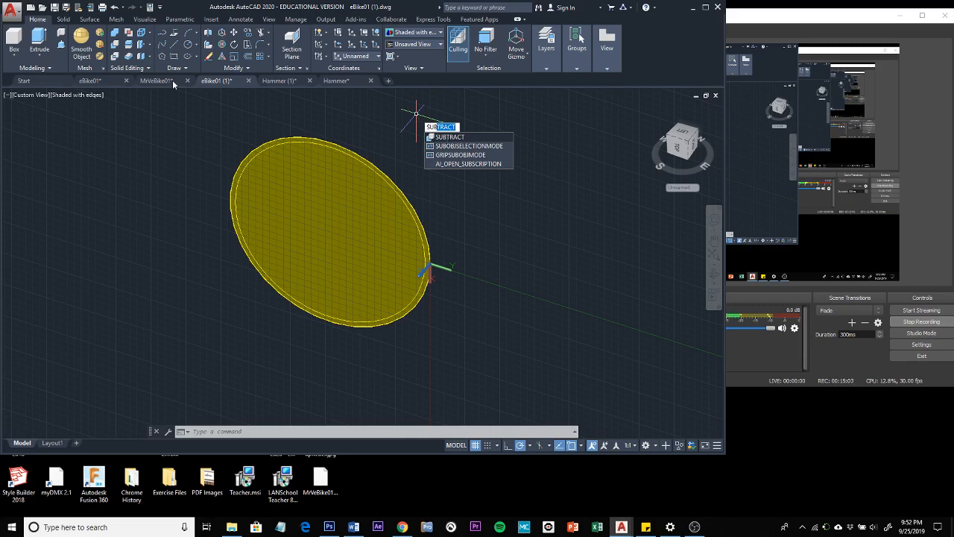
click(115, 50)
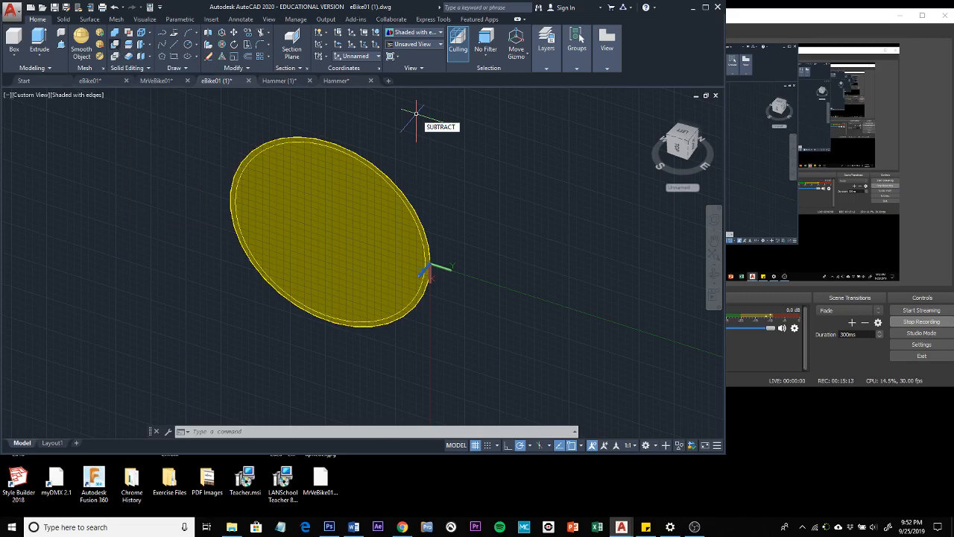
click(320, 161)
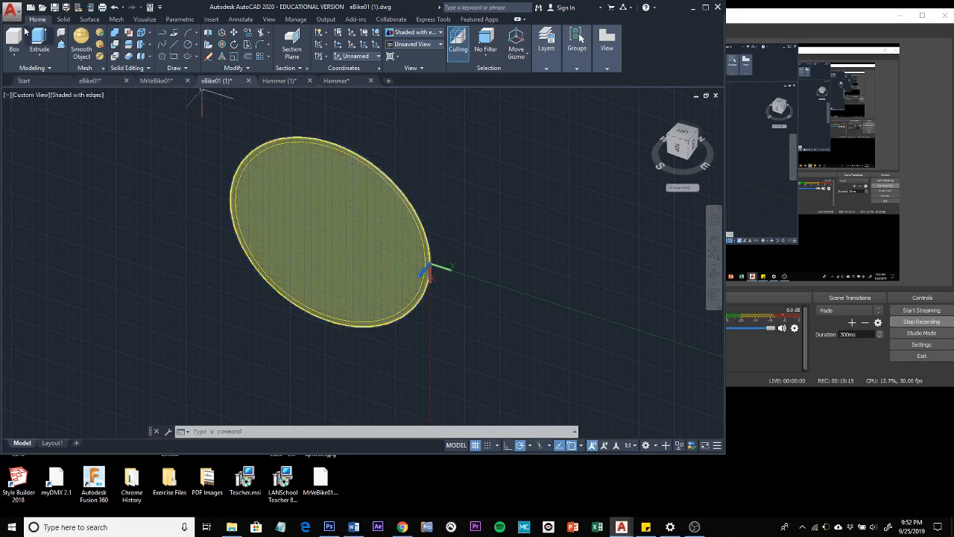
click(119, 46)
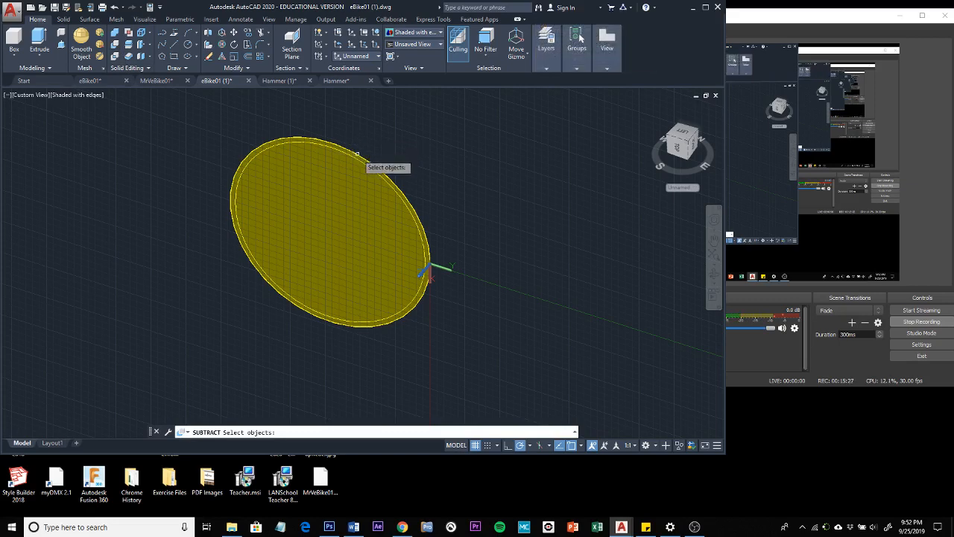
click(357, 154)
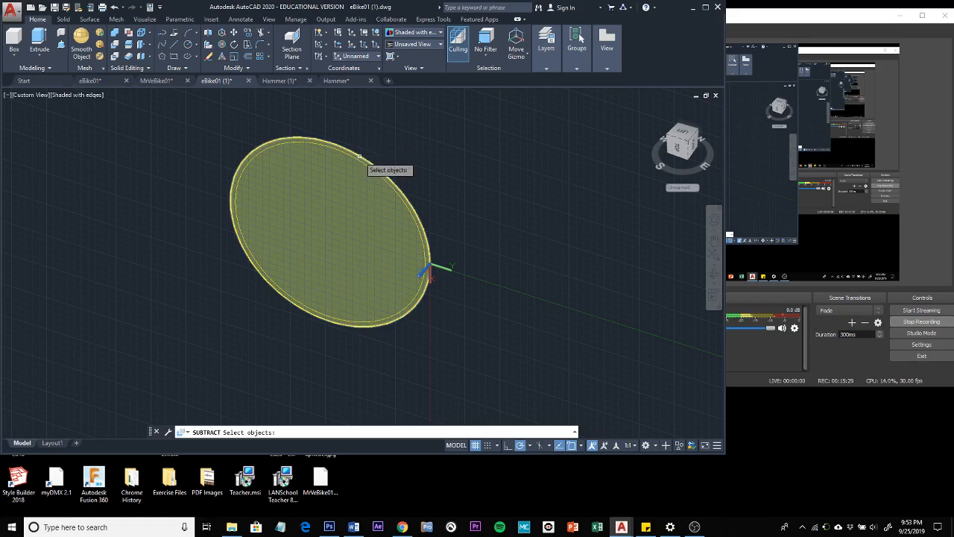
click(359, 156)
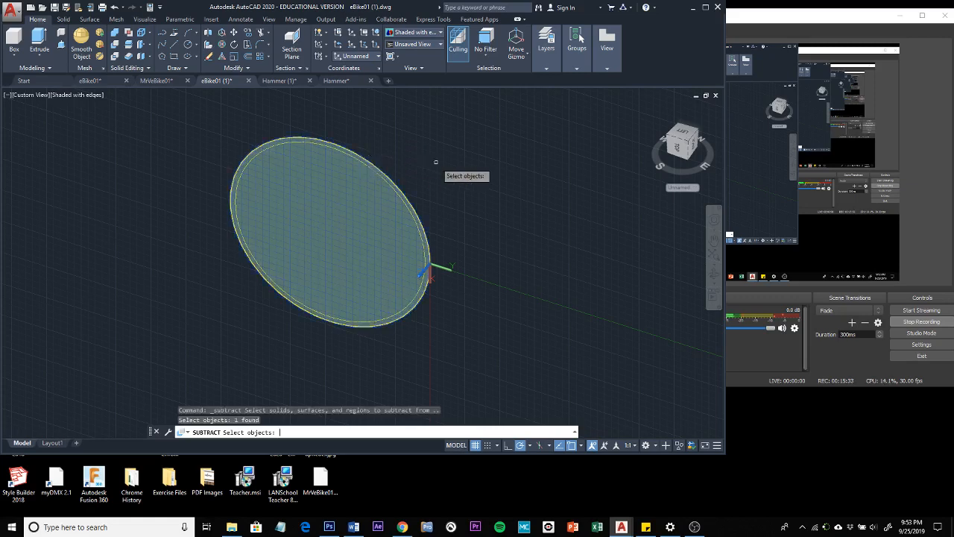
key(Return)
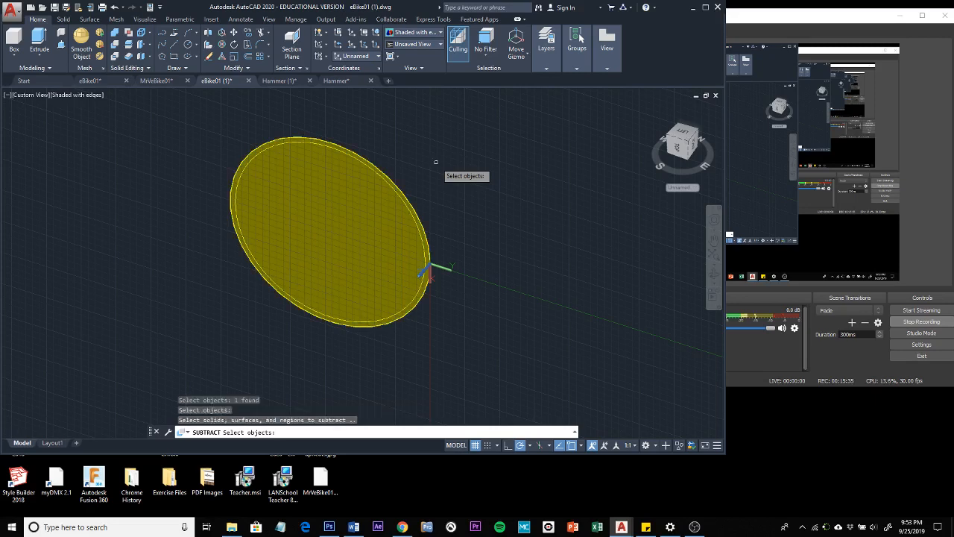
click(398, 203)
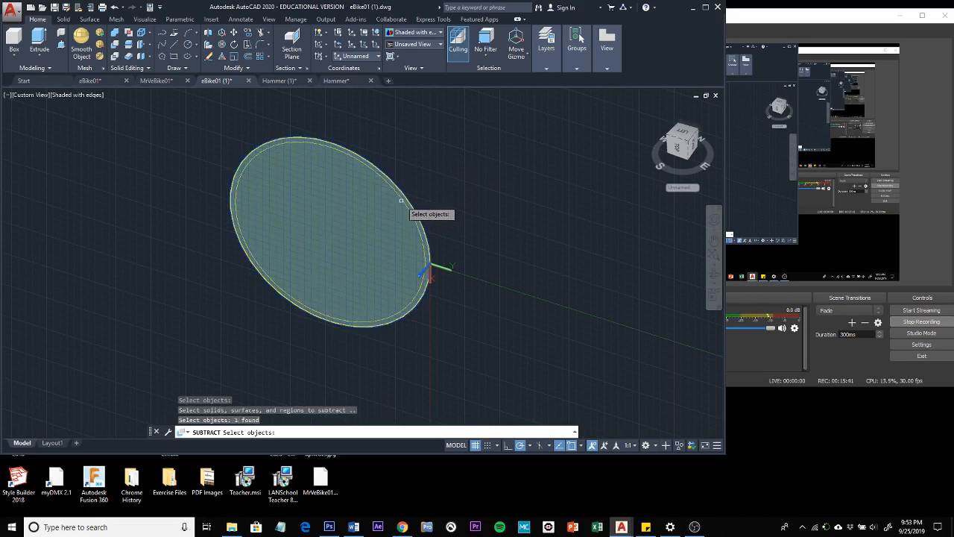
click(402, 199)
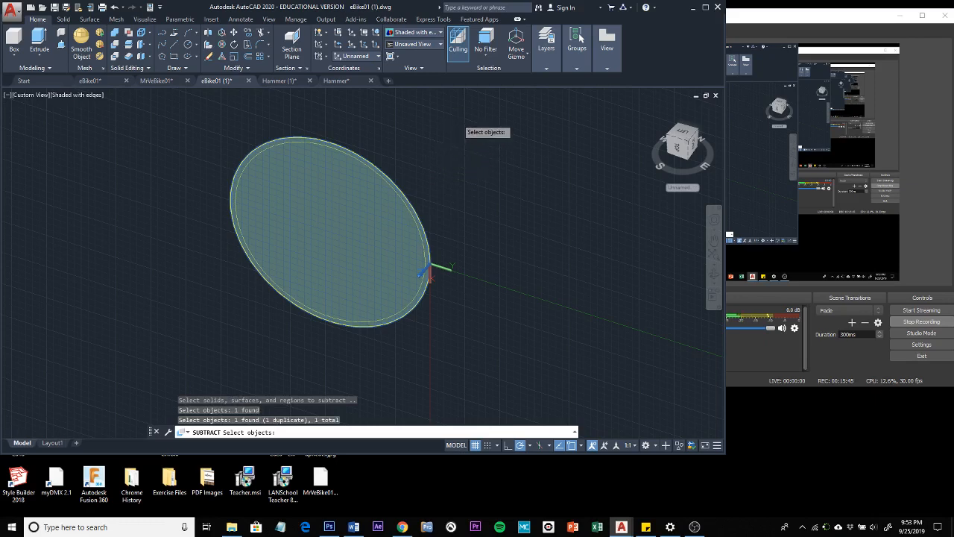
click(457, 118)
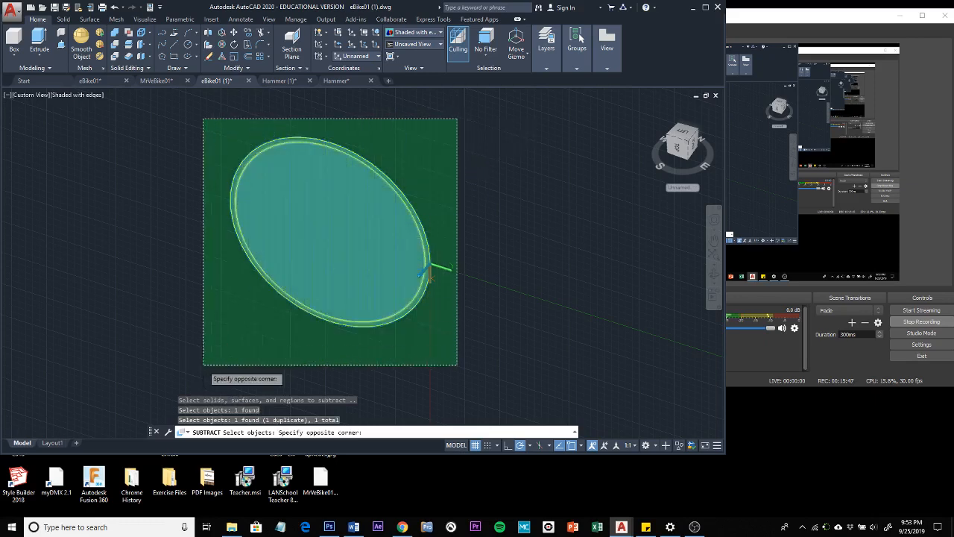
click(204, 365)
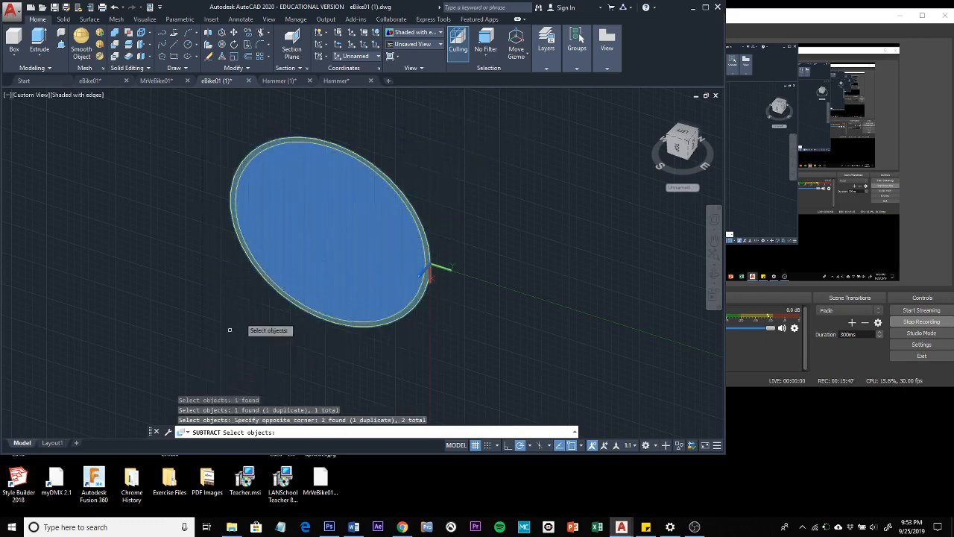
shift+click(396, 188)
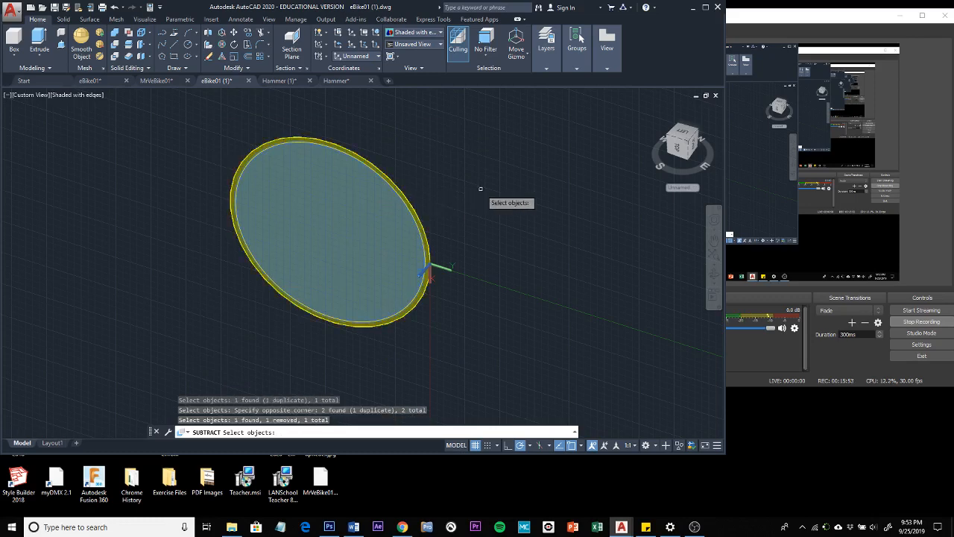
click(396, 189)
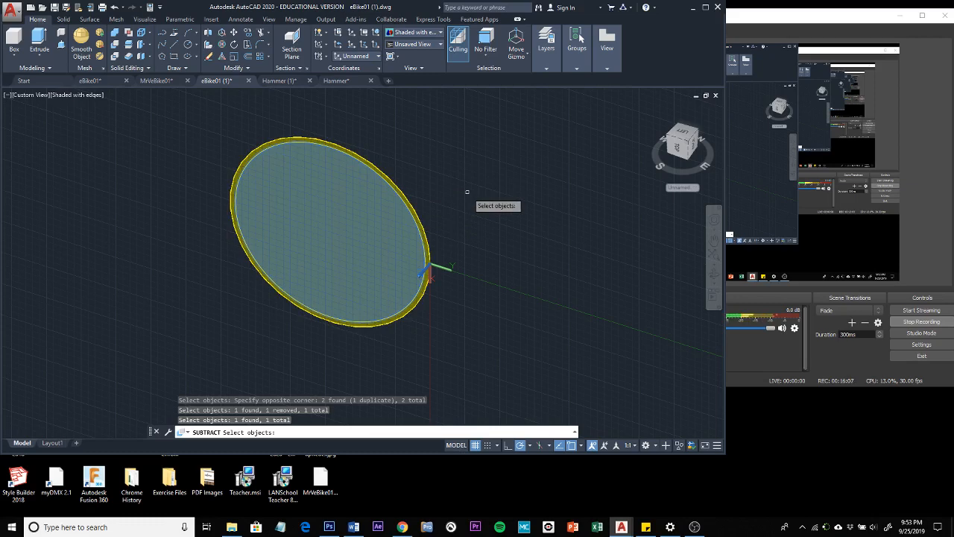
key(Return)
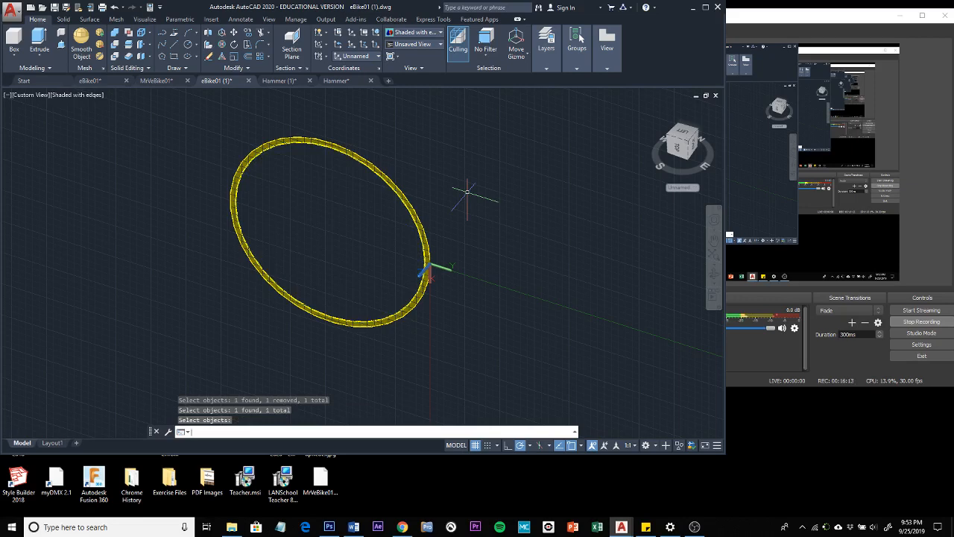
key(ctrl+z)
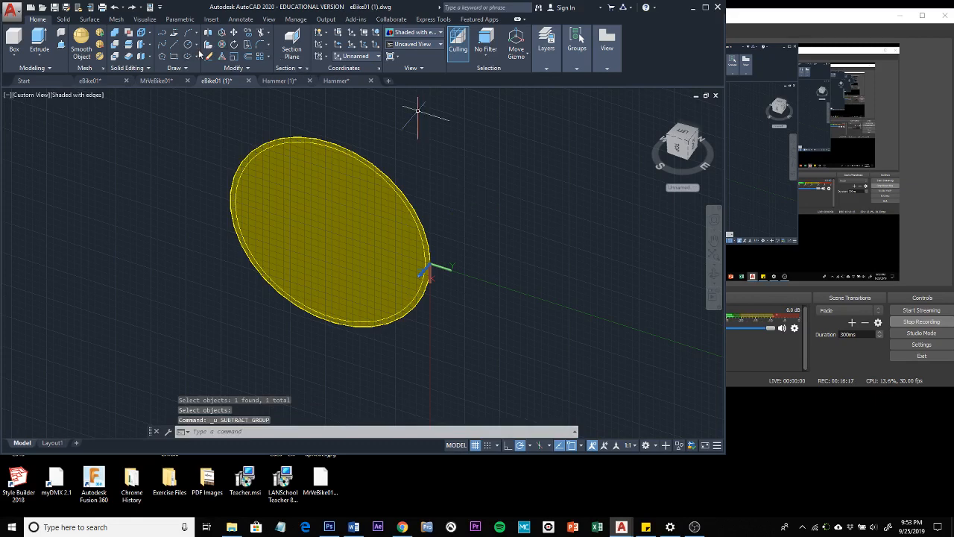
- Subtract the inner circular region from the outer circular region to form a thin ring profile
click(115, 47)
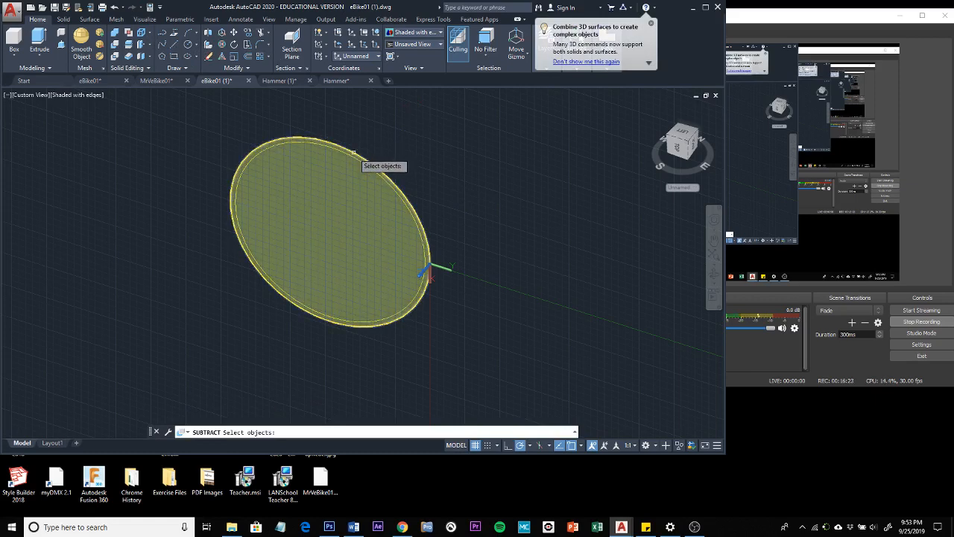
click(354, 152)
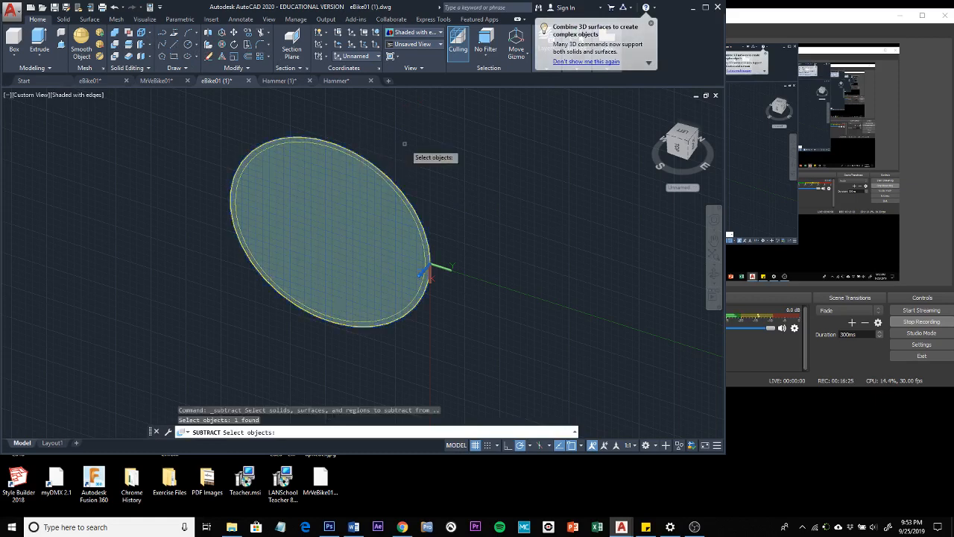
key(Return)
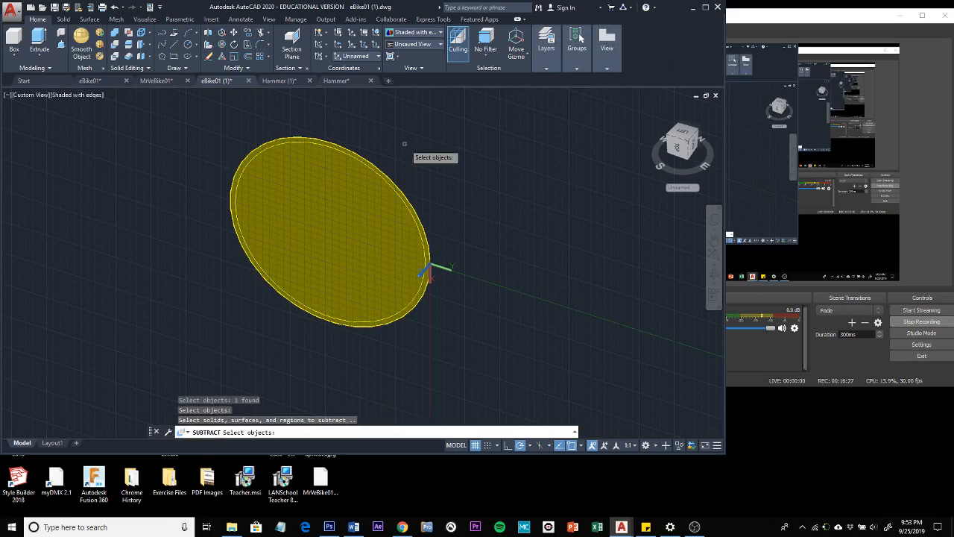
click(373, 169)
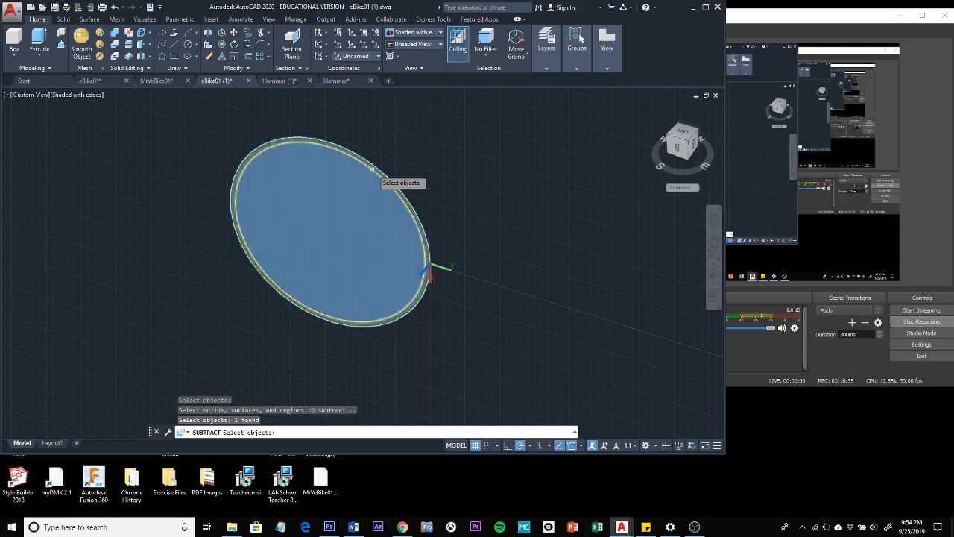
click(373, 169)
click(448, 116)
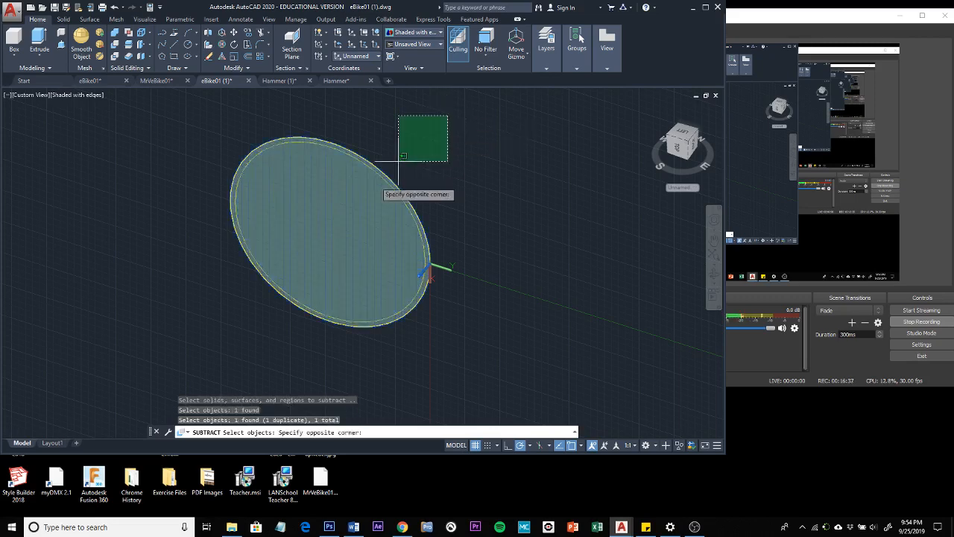
click(200, 330)
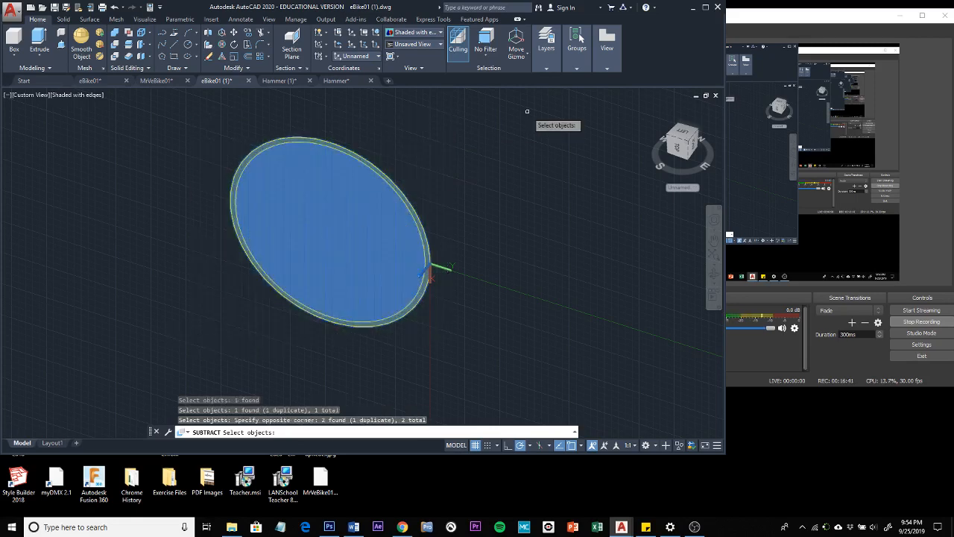
shift+click(391, 182)
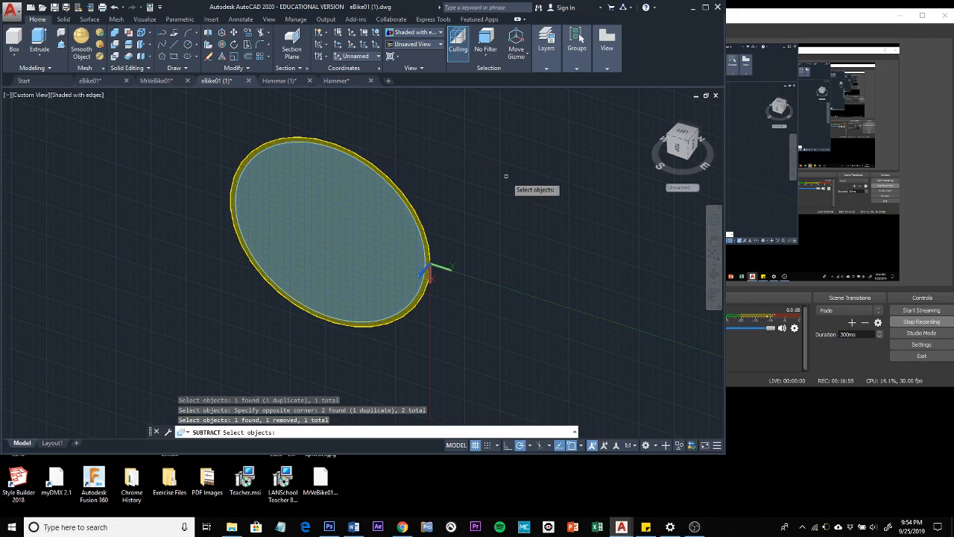
key(Return)
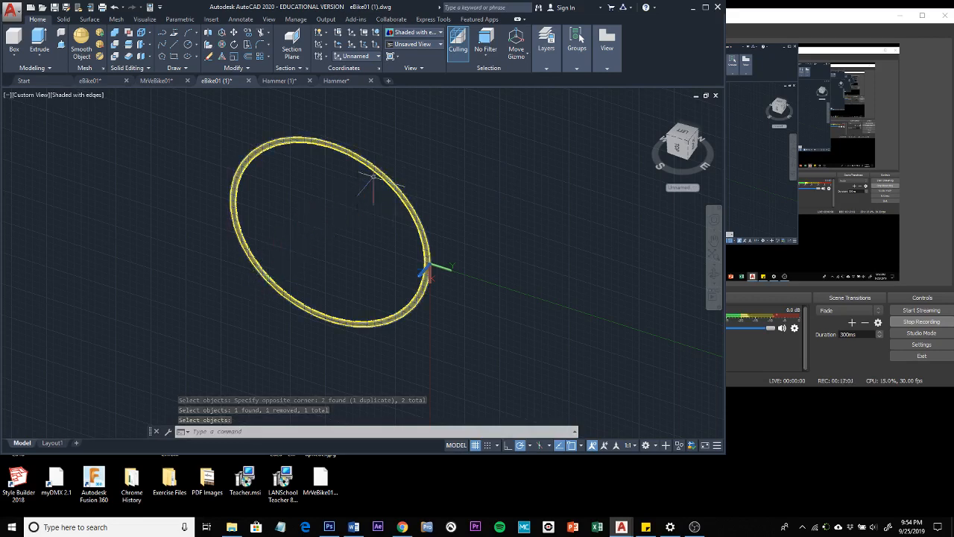
- Extrude the ring profile as a solid along the tube's axis, extending it just past the curved yellow band
mouse_move(382, 174)
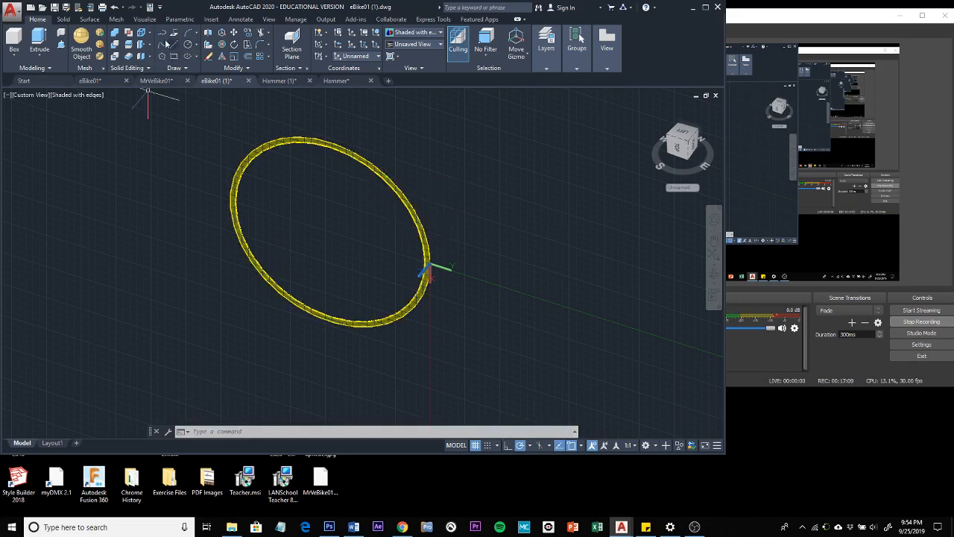
click(67, 20)
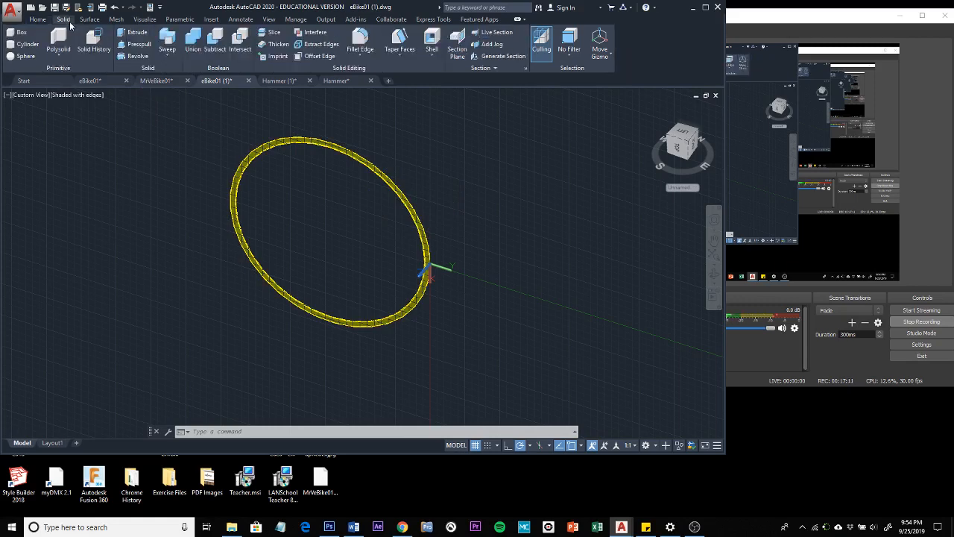
click(131, 34)
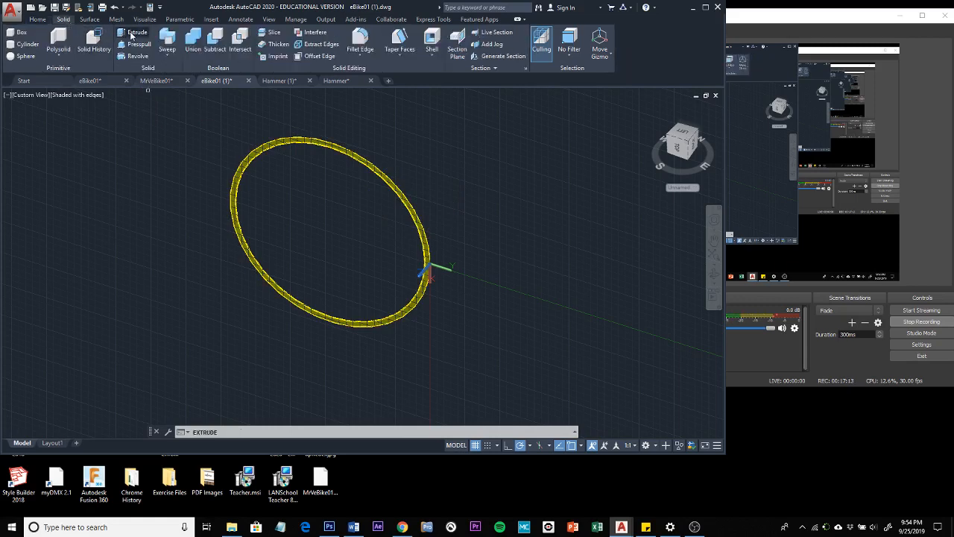
click(289, 141)
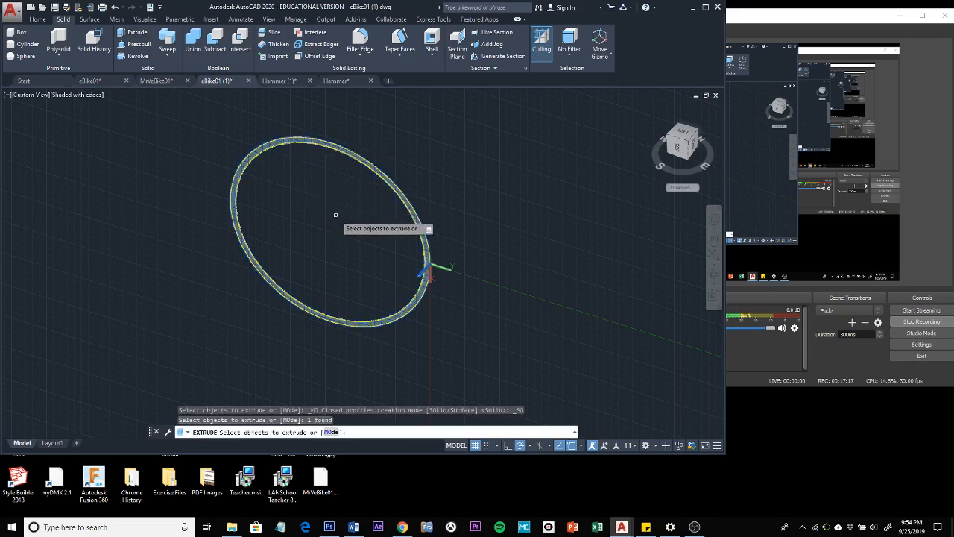
key(Return)
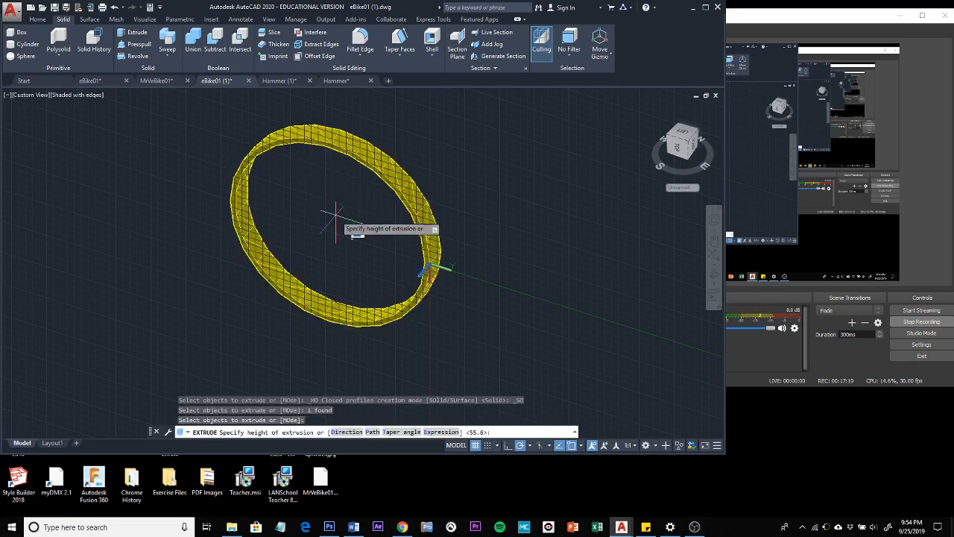
scroll(298, 283, down, 2)
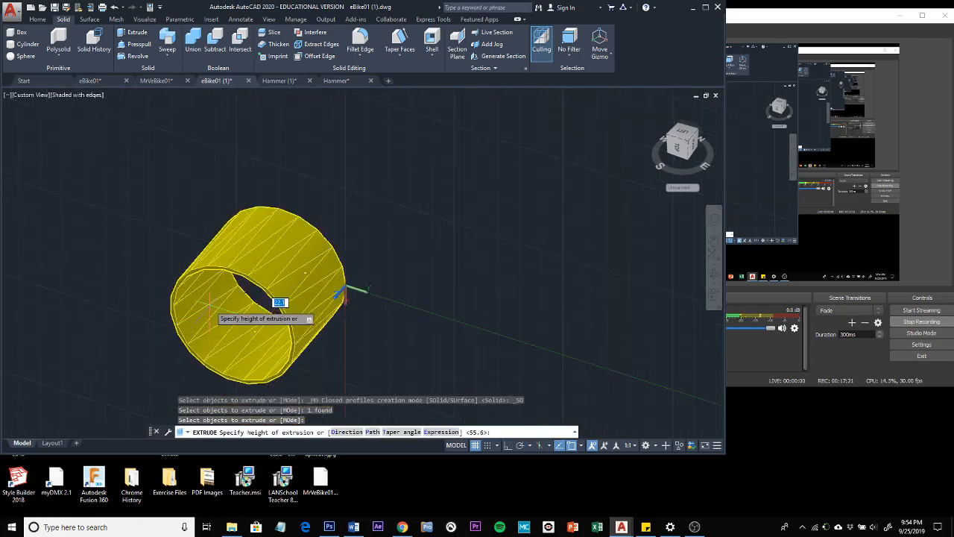
middle_drag(184, 379, 405, 142)
scroll(405, 142, down, 8)
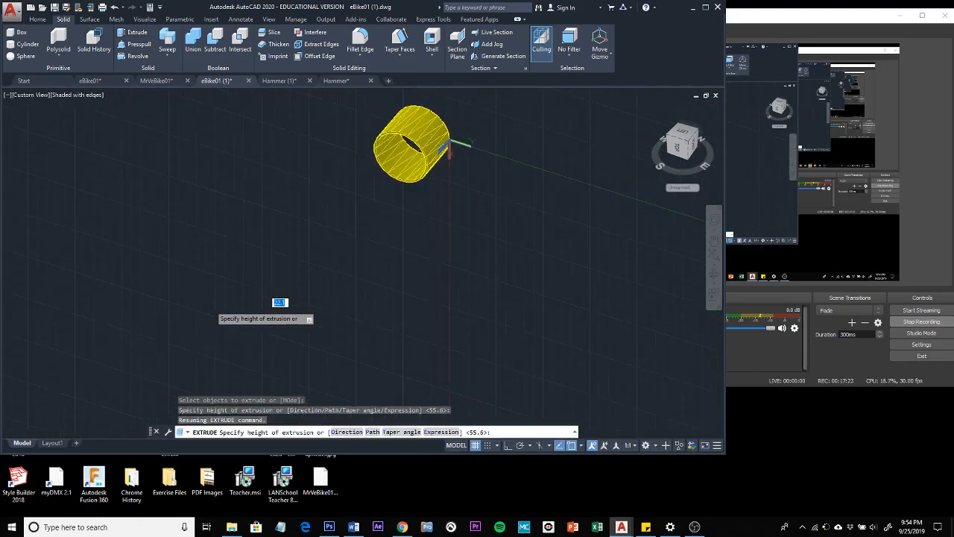
scroll(408, 141, down, 5)
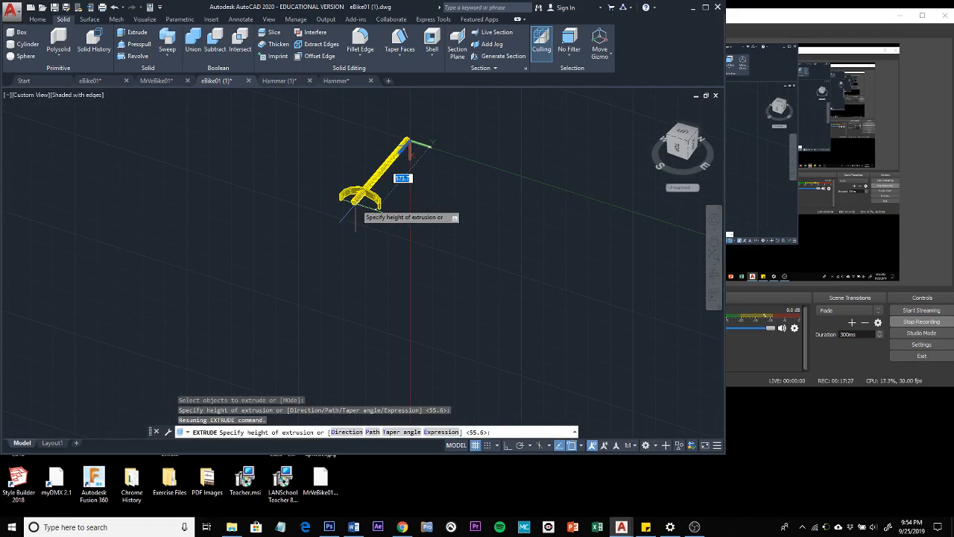
key(Escape)
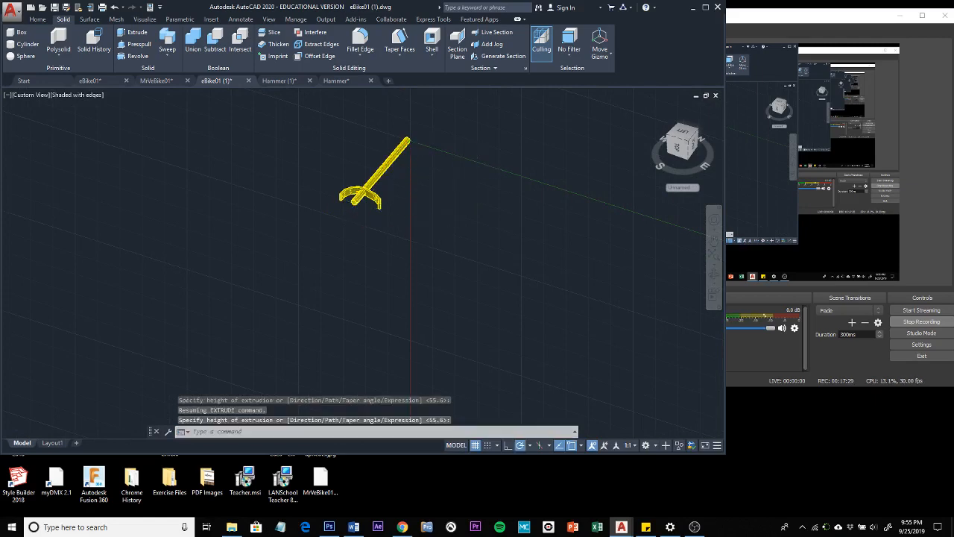
- Examine the extruded hollow tube from several angles, including its open end and its crossing with the curved band
scroll(422, 225, up, 5)
middle_drag(420, 221, 550, 349)
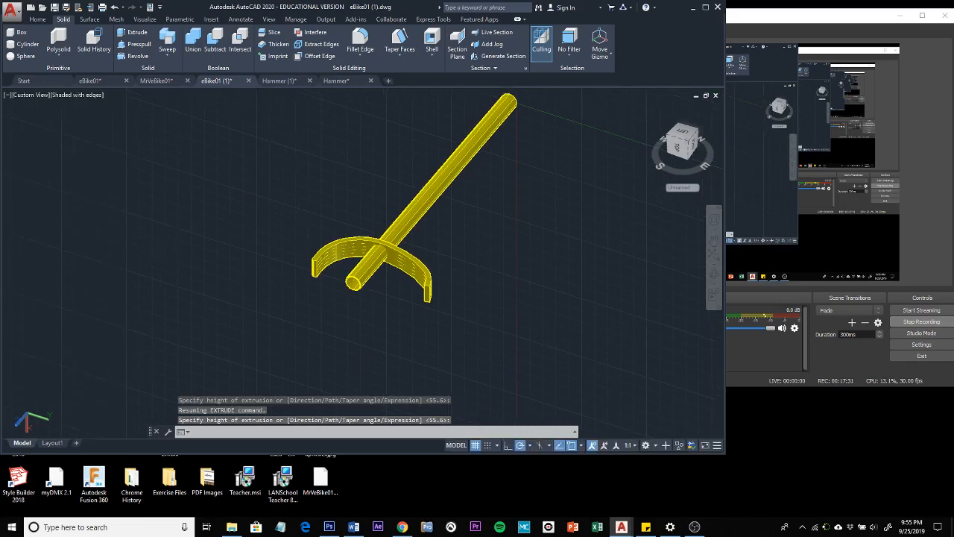
scroll(466, 319, up, 2)
shift+middle_drag(458, 313, 509, 322)
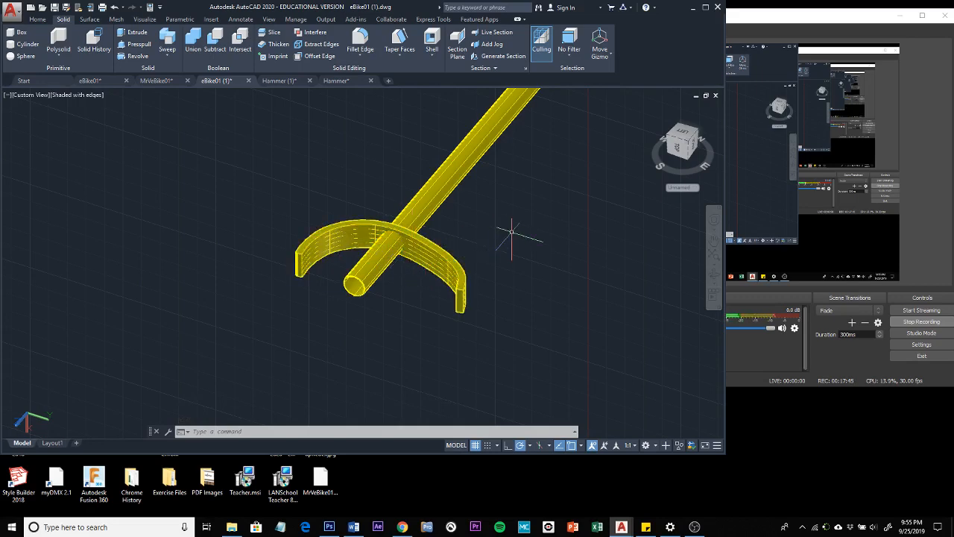
shift+middle_drag(500, 233, 451, 230)
scroll(381, 286, up, 5)
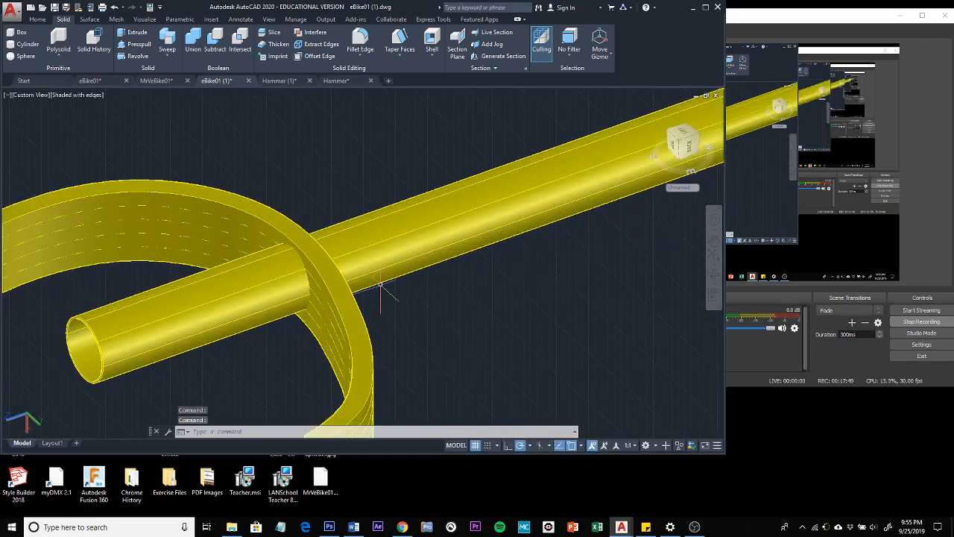
- Explode the curved yellow band into its separate faces
scroll(352, 236, down, 1)
mouse_move(352, 236)
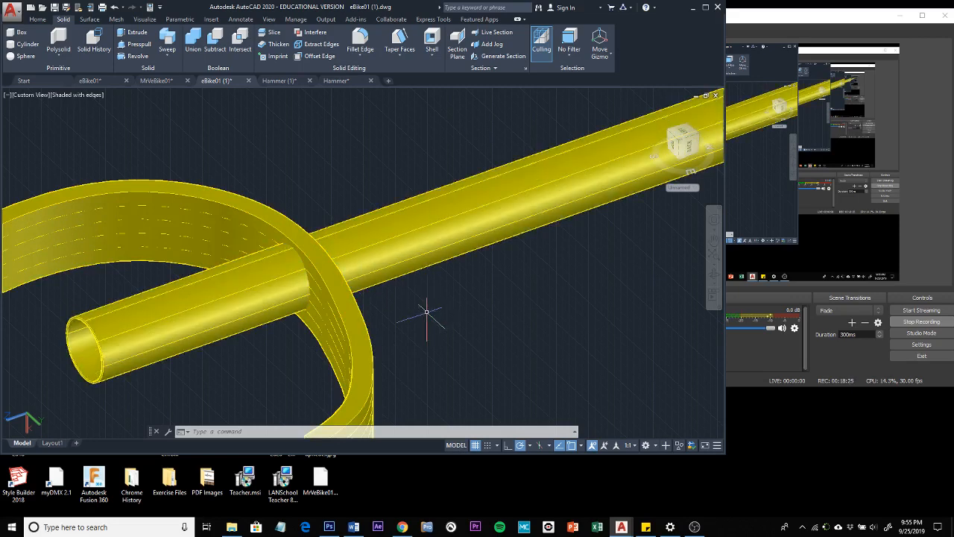
scroll(427, 313, down, 2)
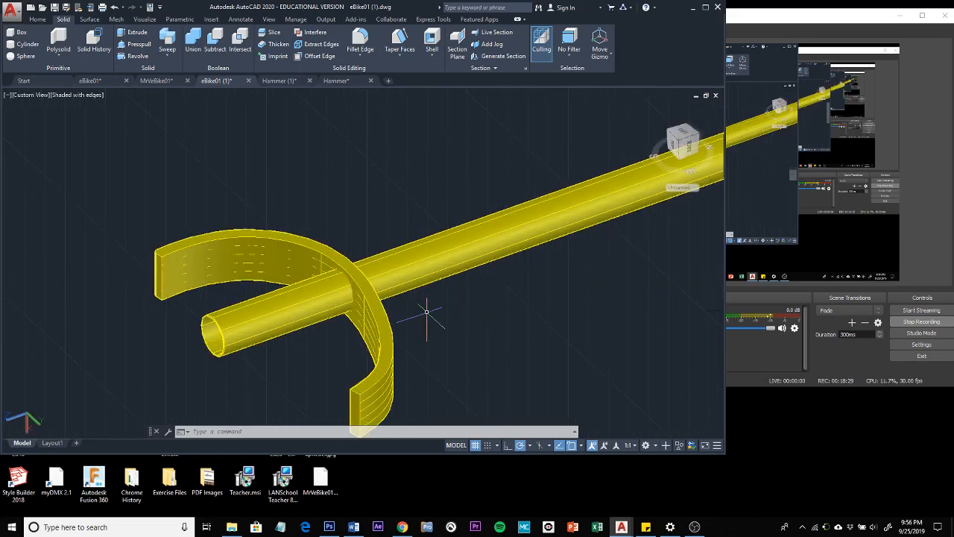
text(ex)
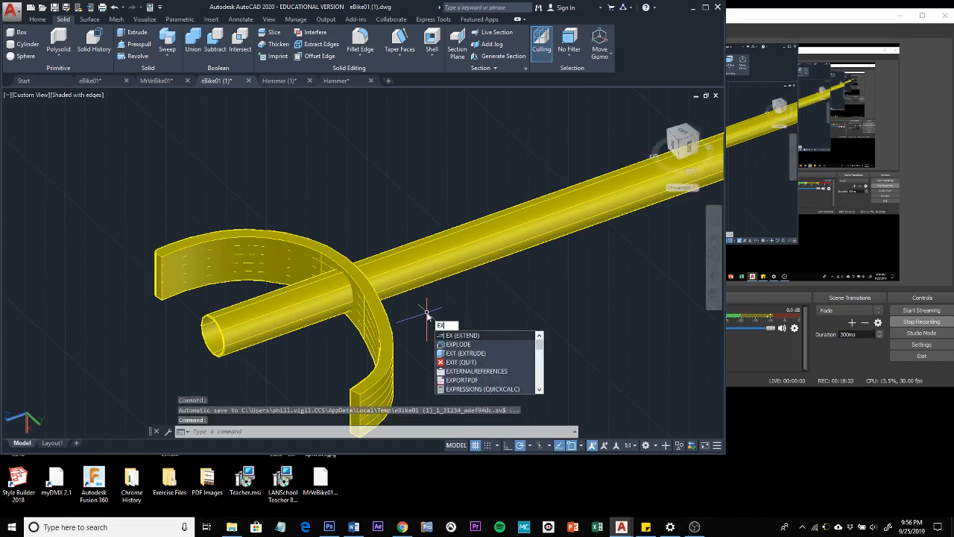
click(459, 345)
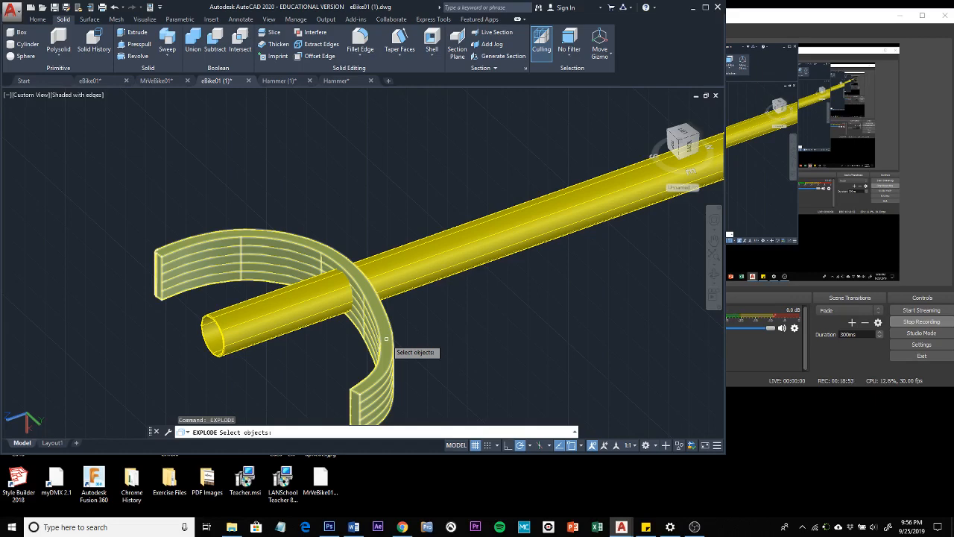
click(387, 339)
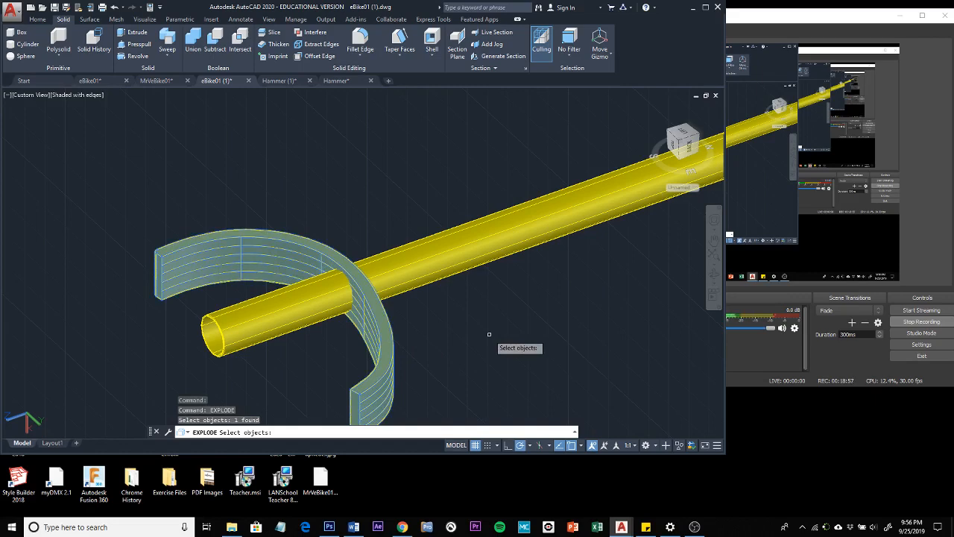
key(Return)
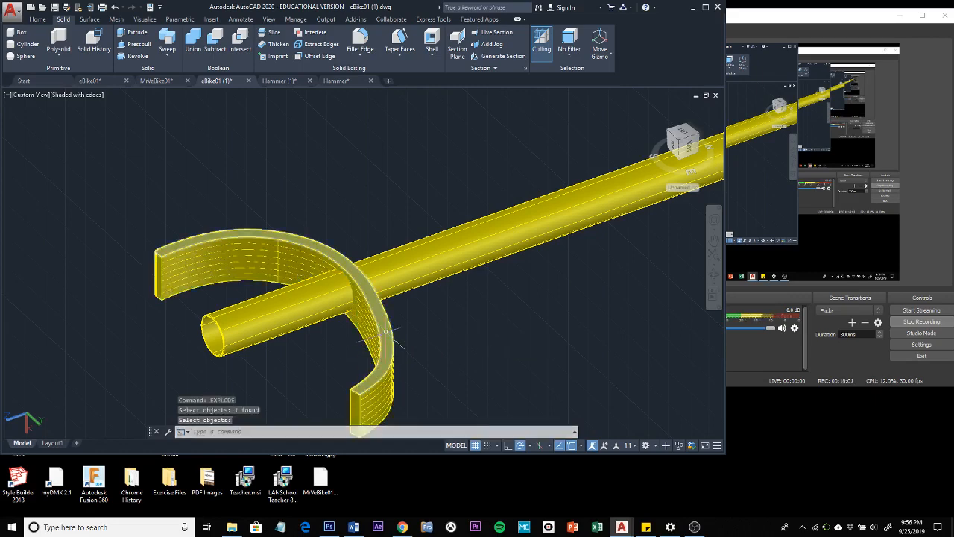
- Examine the exploded band's individual faces, especially the outer curved surface where the tube passes through
mouse_move(386, 332)
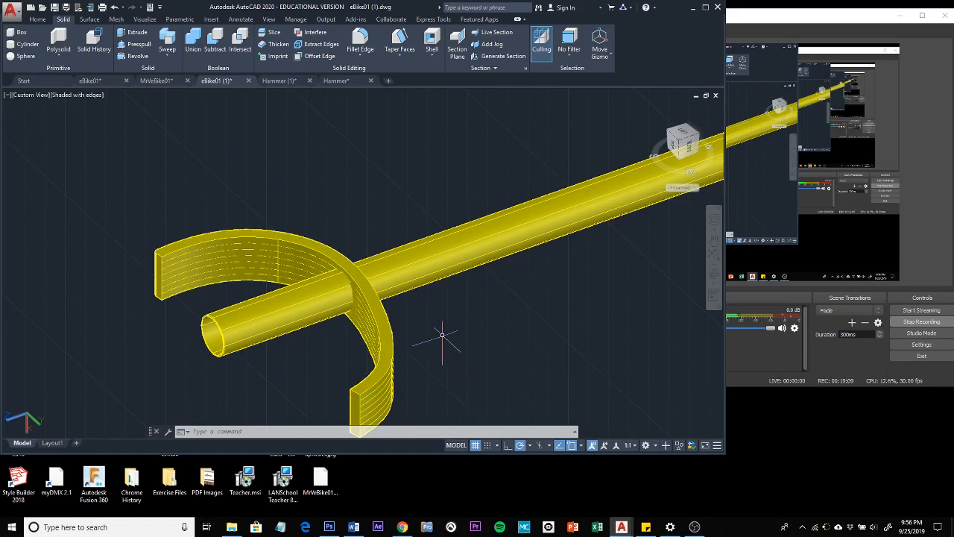
shift+middle_drag(442, 336, 348, 293)
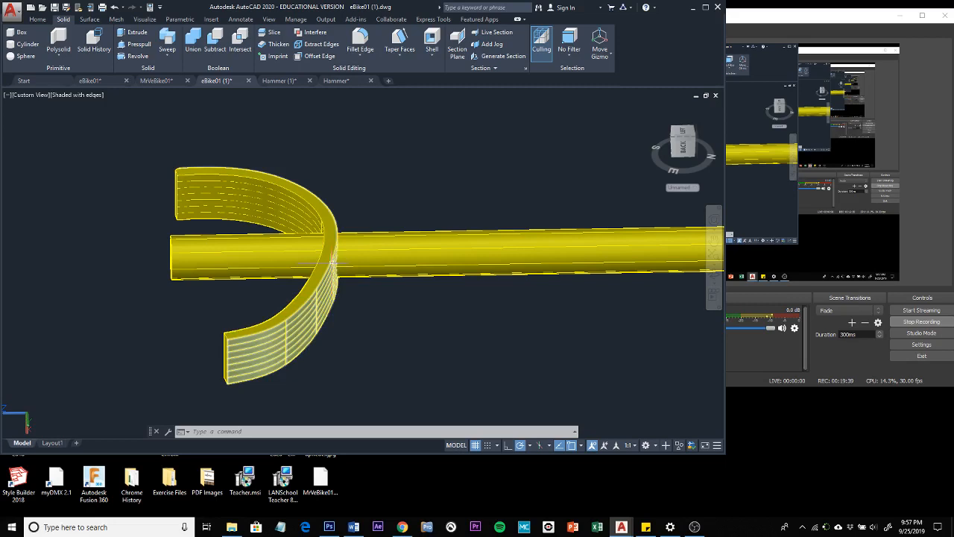
mouse_move(333, 261)
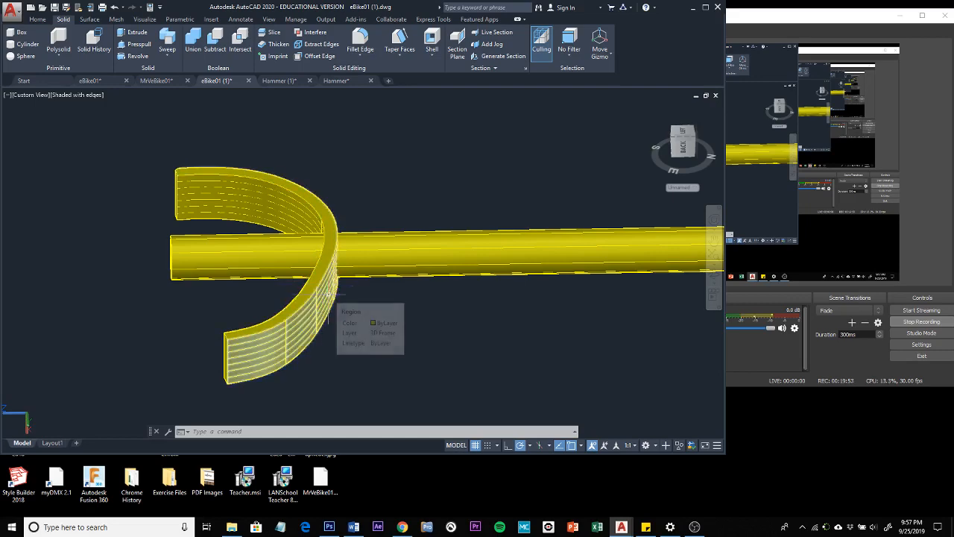
scroll(328, 294, up, 4)
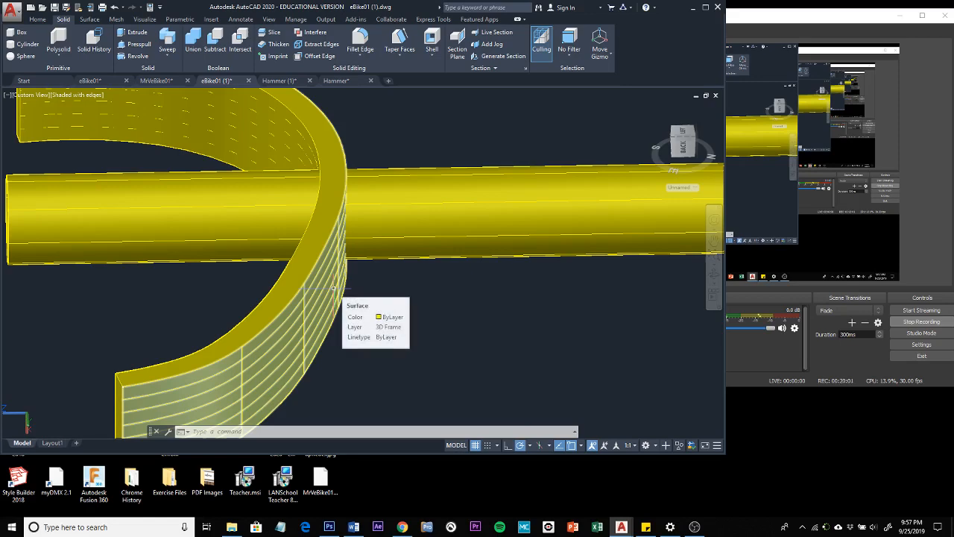
scroll(453, 324, down, 4)
scroll(453, 324, up, 3)
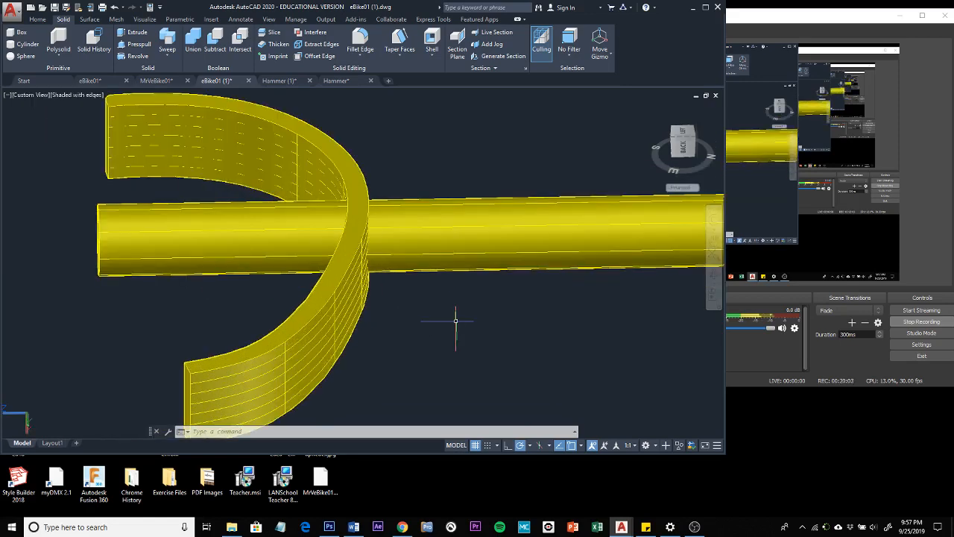
middle_drag(455, 320, 331, 373)
scroll(385, 345, down, 3)
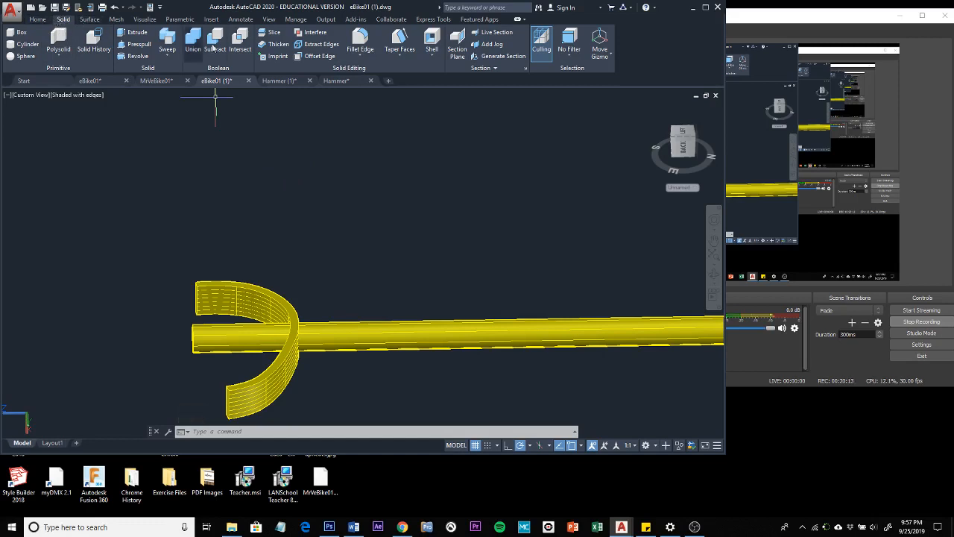
- Slice the hollow tube using the band's outer curved surface as the cutting surface, keeping both sides
click(273, 35)
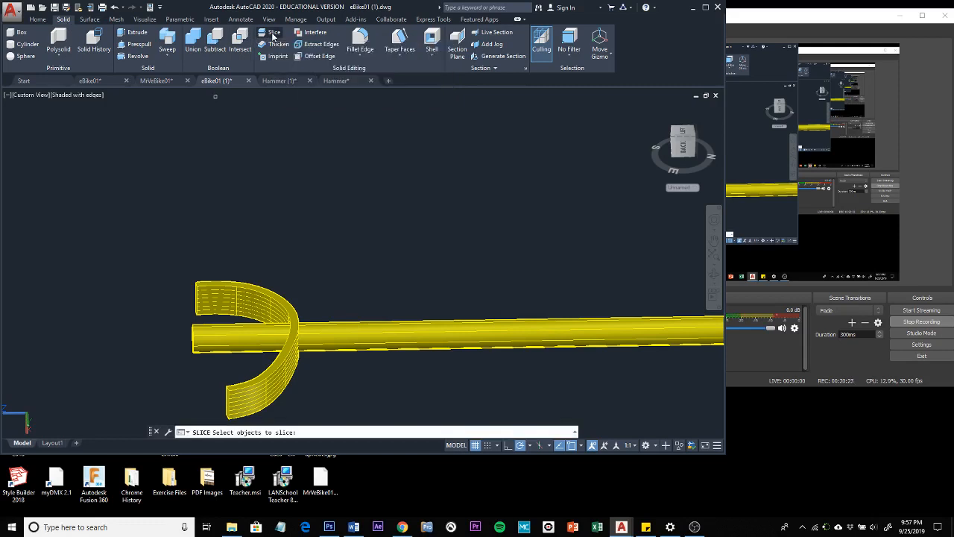
click(378, 337)
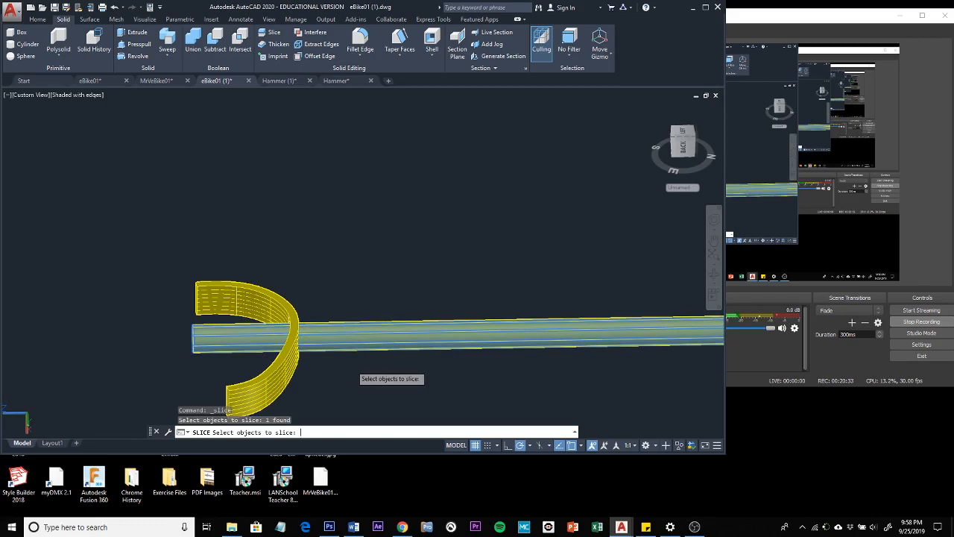
key(Return)
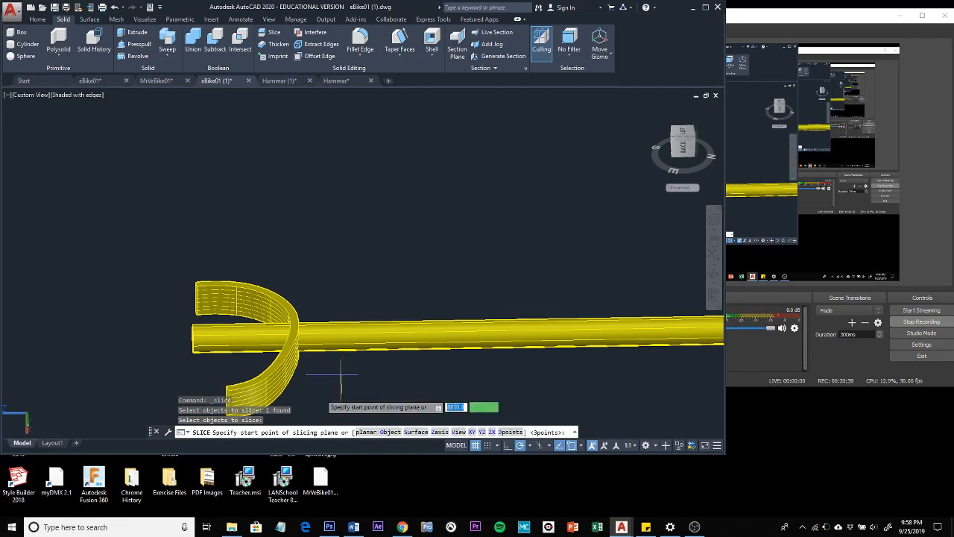
click(416, 432)
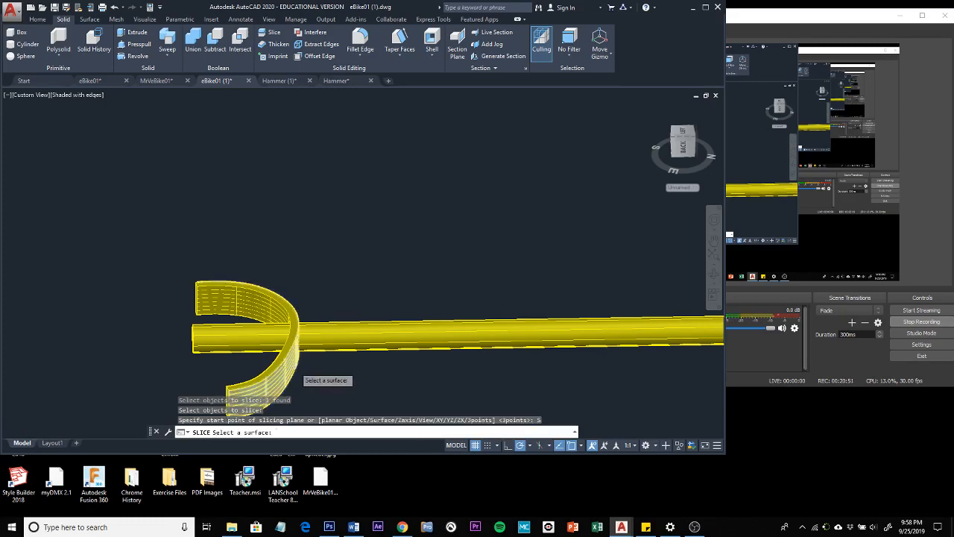
scroll(294, 366, up, 5)
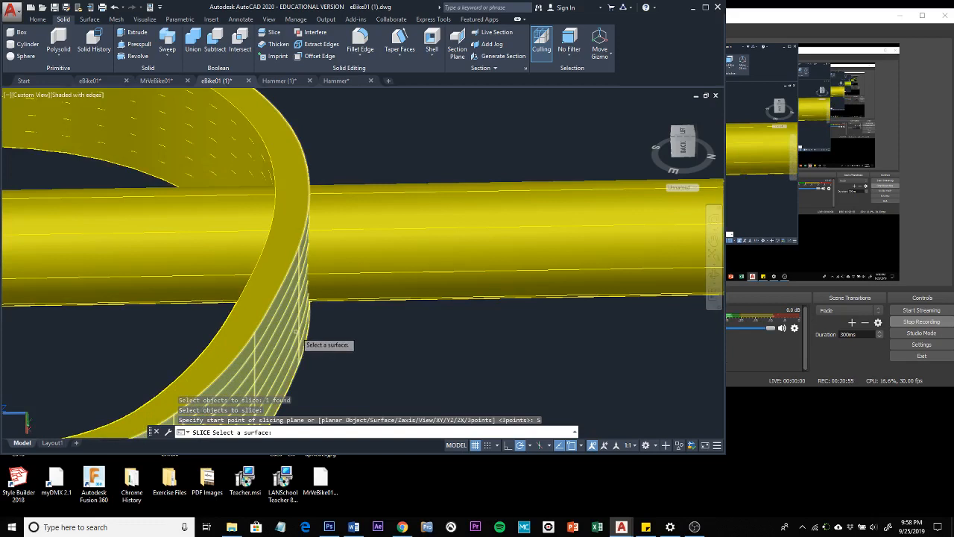
click(296, 333)
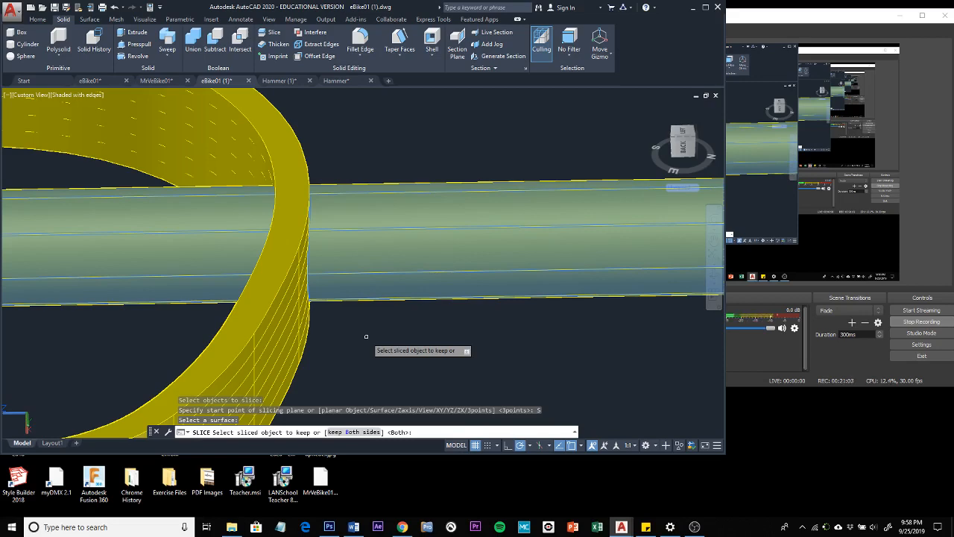
click(351, 432)
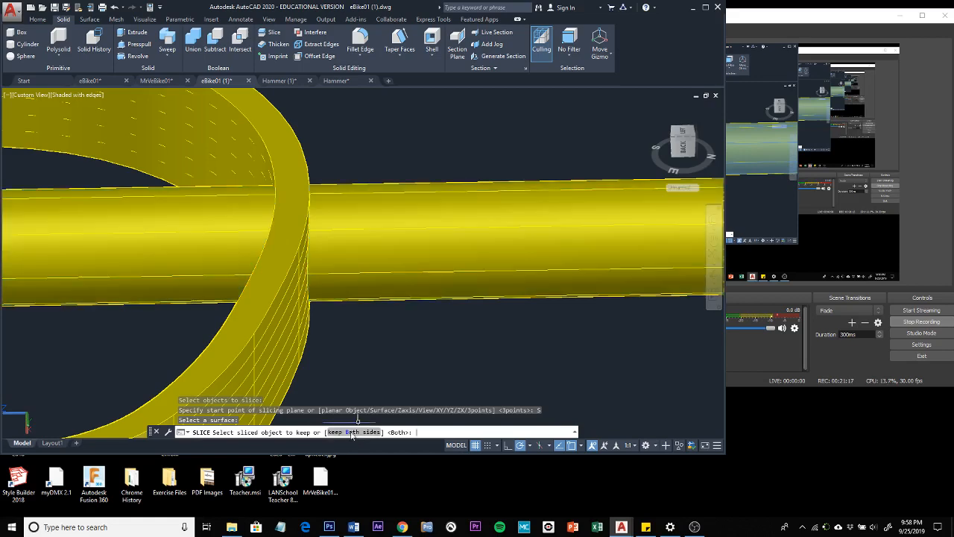
- Delete the short cut-off piece of tube inside the curved band
scroll(402, 344, down, 3)
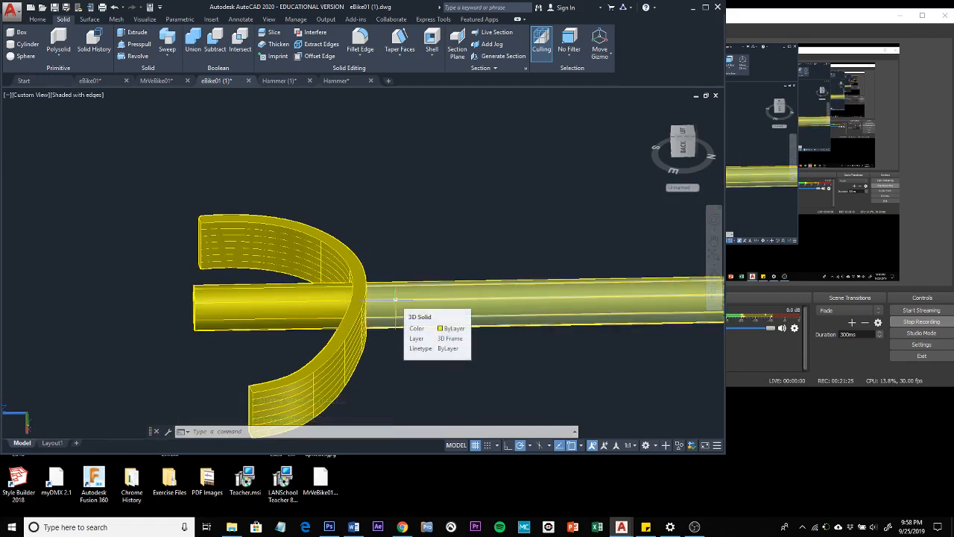
click(317, 293)
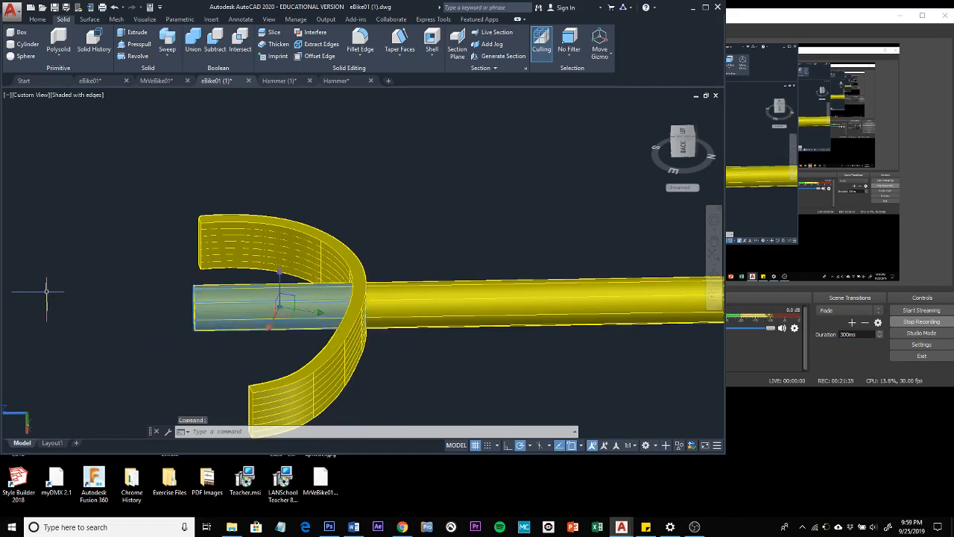
key(Delete)
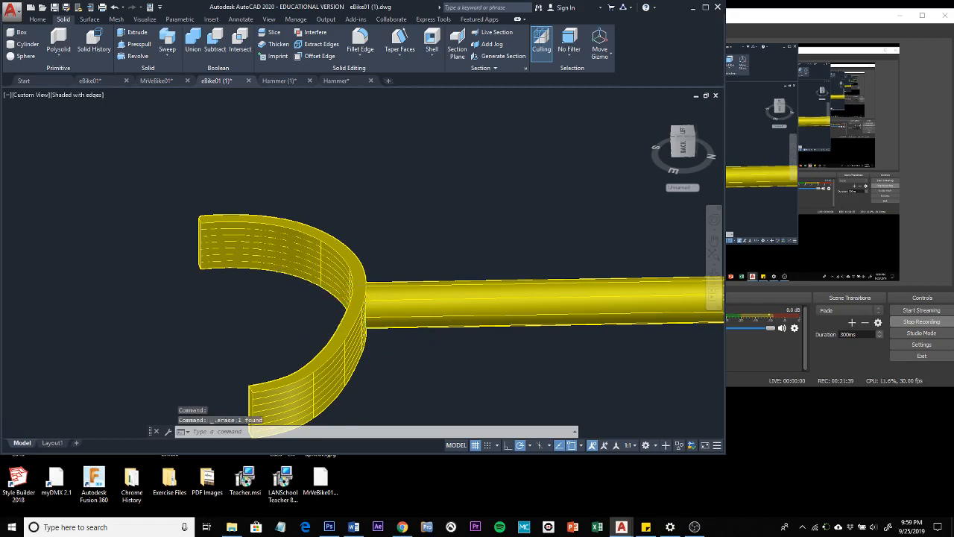
- Examine the trimmed tube and its joint with the curved band from several angles
scroll(474, 379, down, 2)
middle_drag(481, 372, 418, 345)
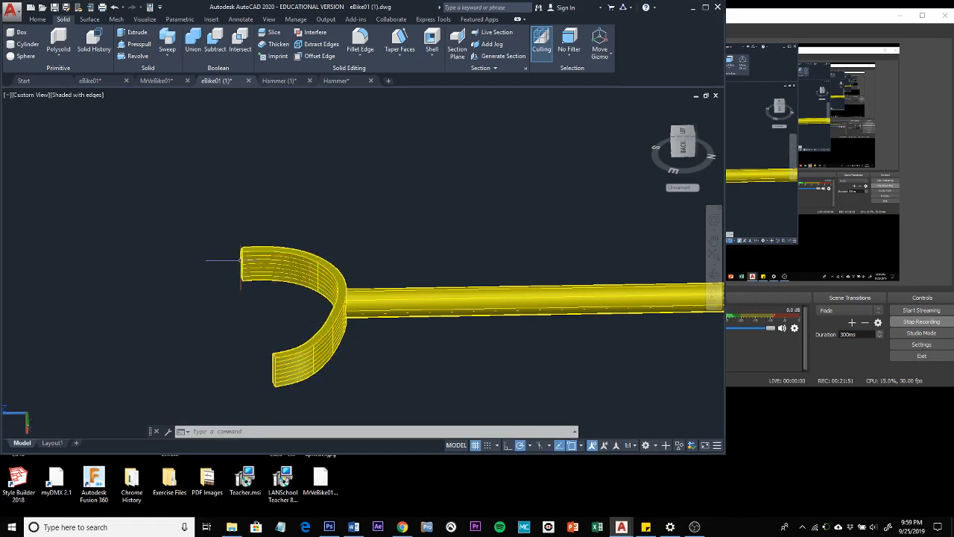
scroll(425, 344, down, 4)
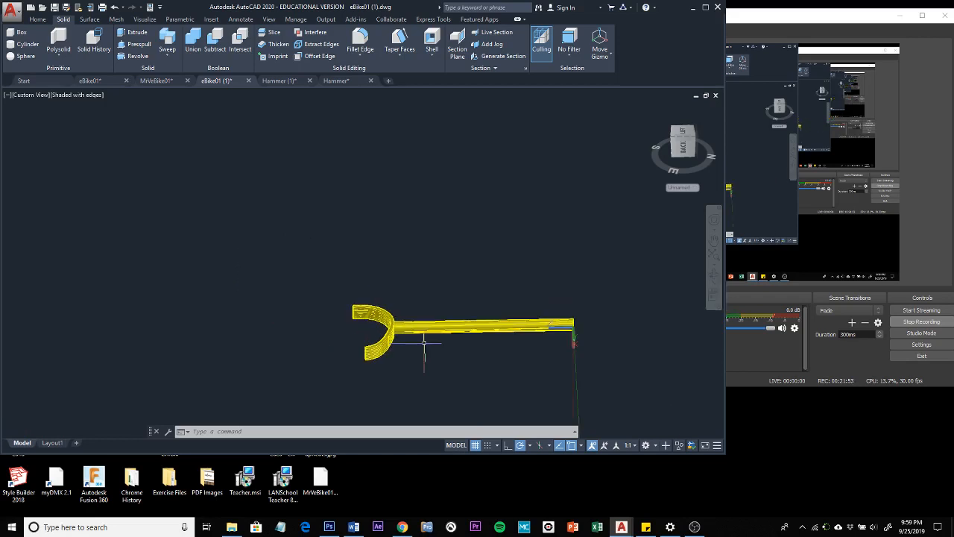
shift+middle_drag(448, 358, 347, 326)
scroll(216, 217, up, 2)
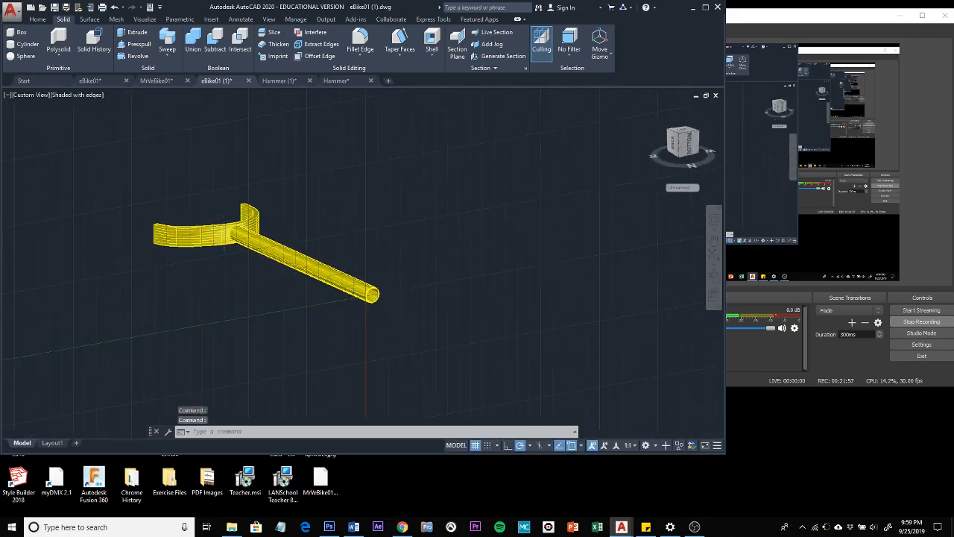
scroll(214, 215, up, 3)
shift+middle_drag(213, 213, 324, 183)
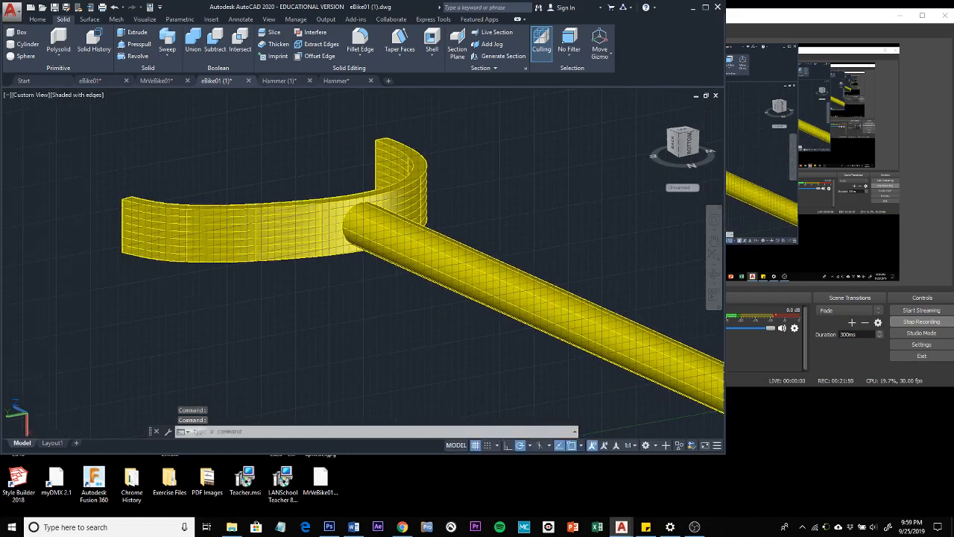
scroll(324, 184, down, 3)
click(399, 225)
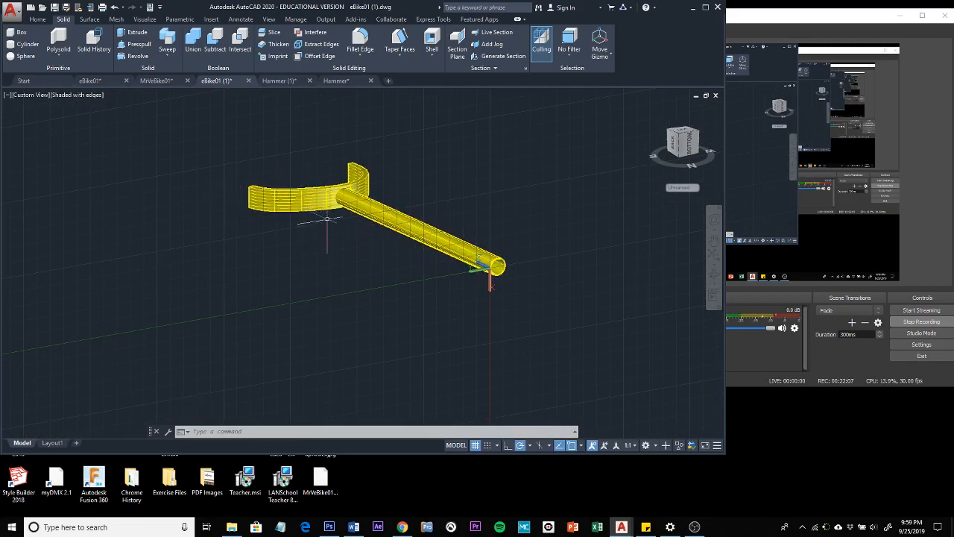
shift+middle_drag(406, 263, 503, 335)
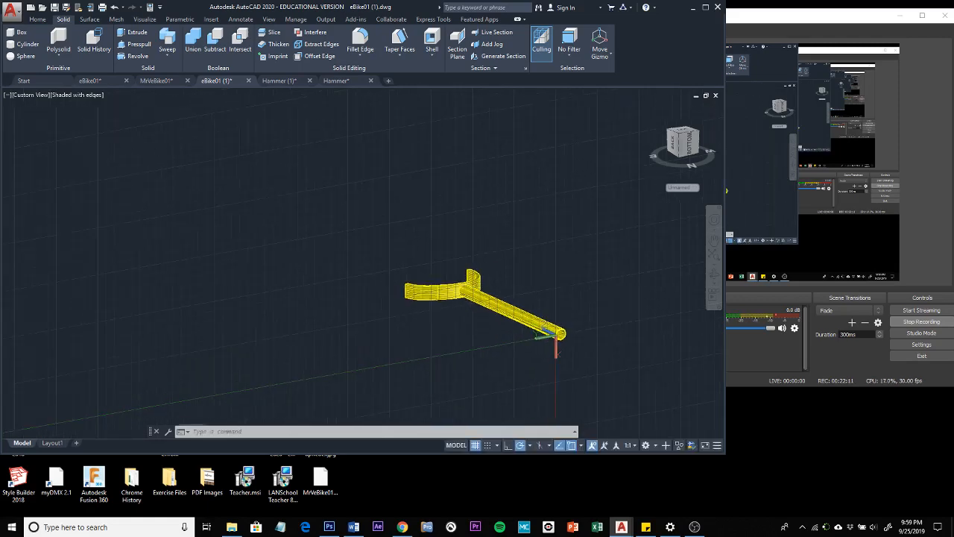
middle_drag(517, 283, 389, 237)
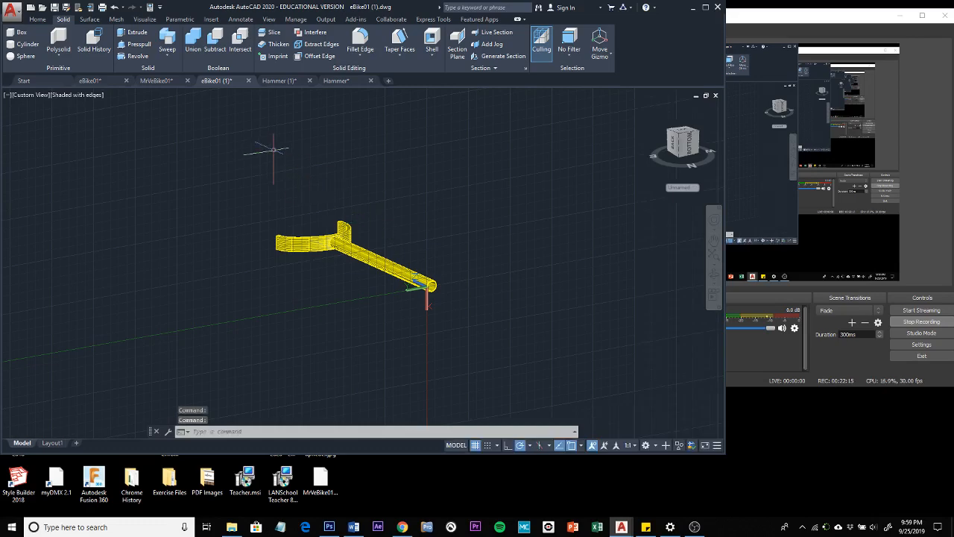